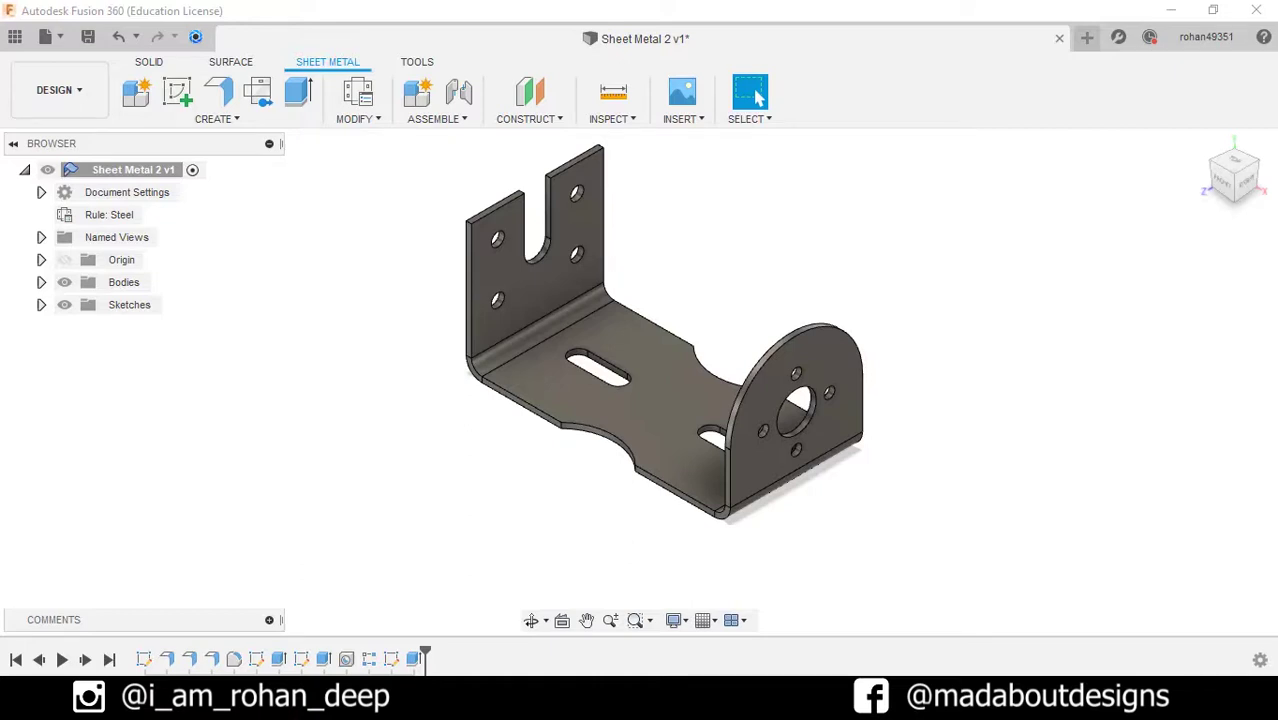
Step: Start a new blank design
middle_click_drag(703, 450, 1236, 402, "shift")
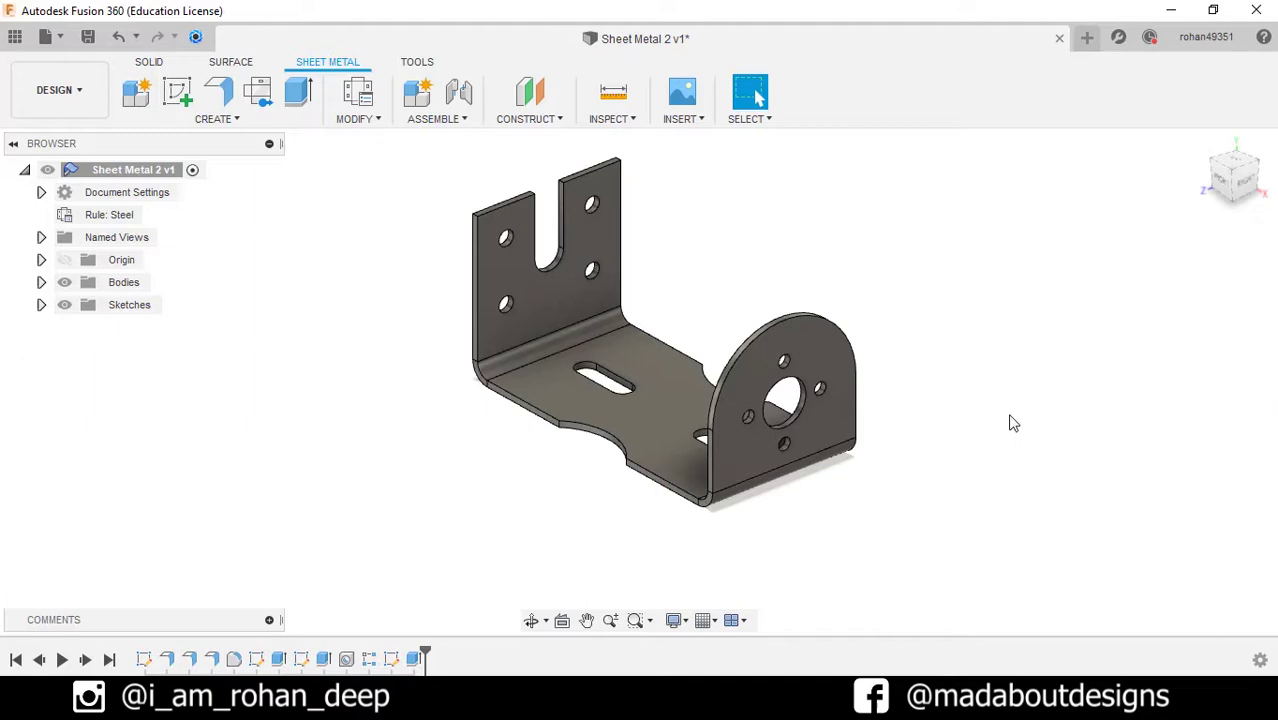
left_click(46, 37)
left_click(83, 60)
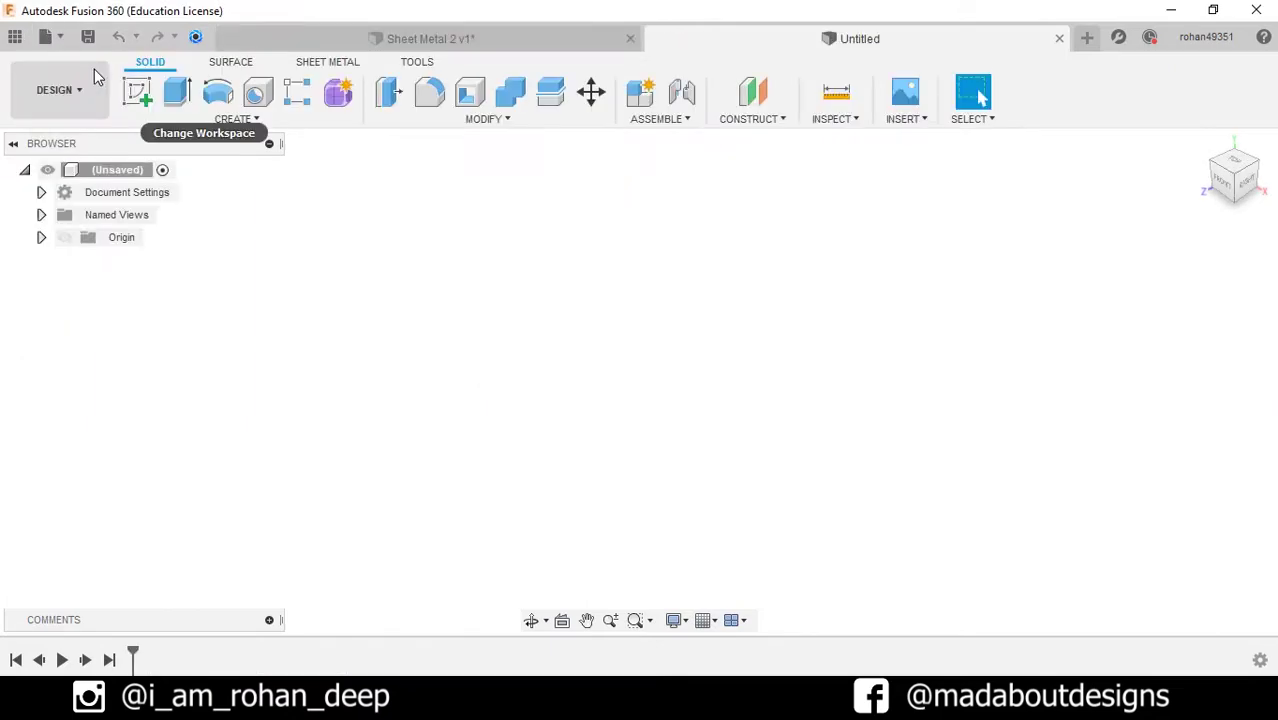
Step: On the ground plane, draw a 50 × 25 cm centre rectangle at the origin
left_click(137, 91)
left_click(643, 422)
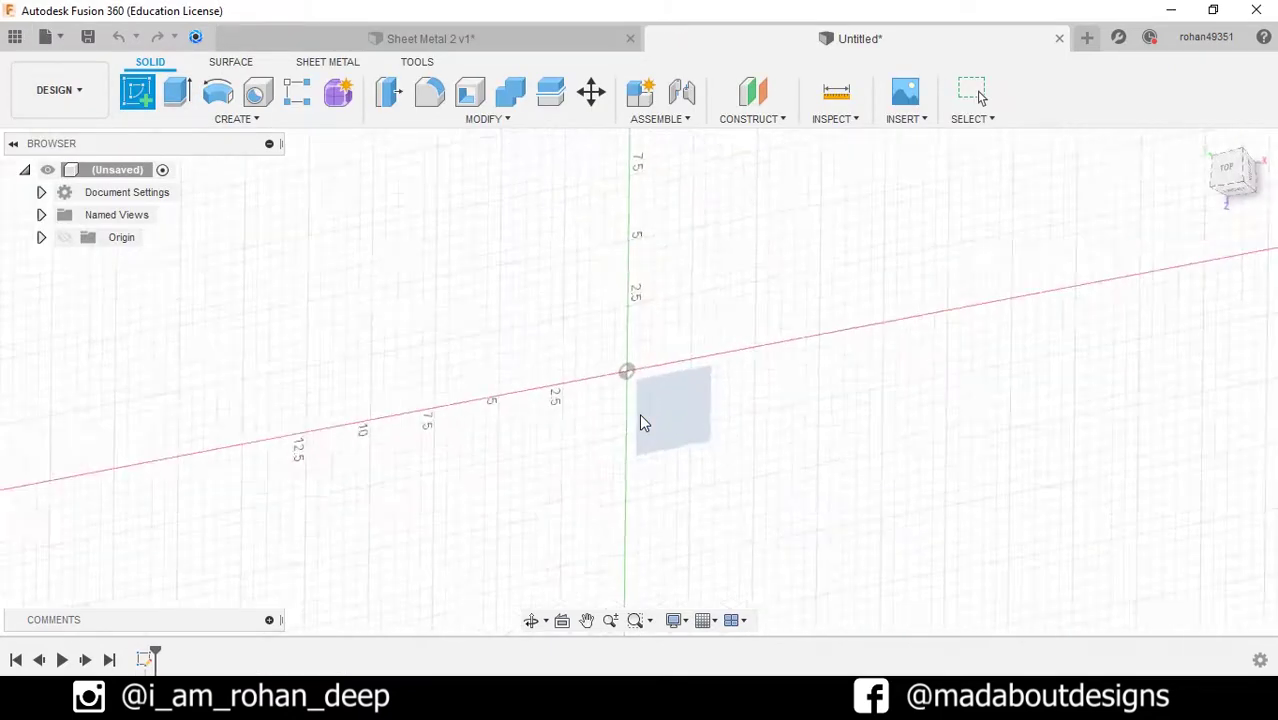
left_click(177, 91)
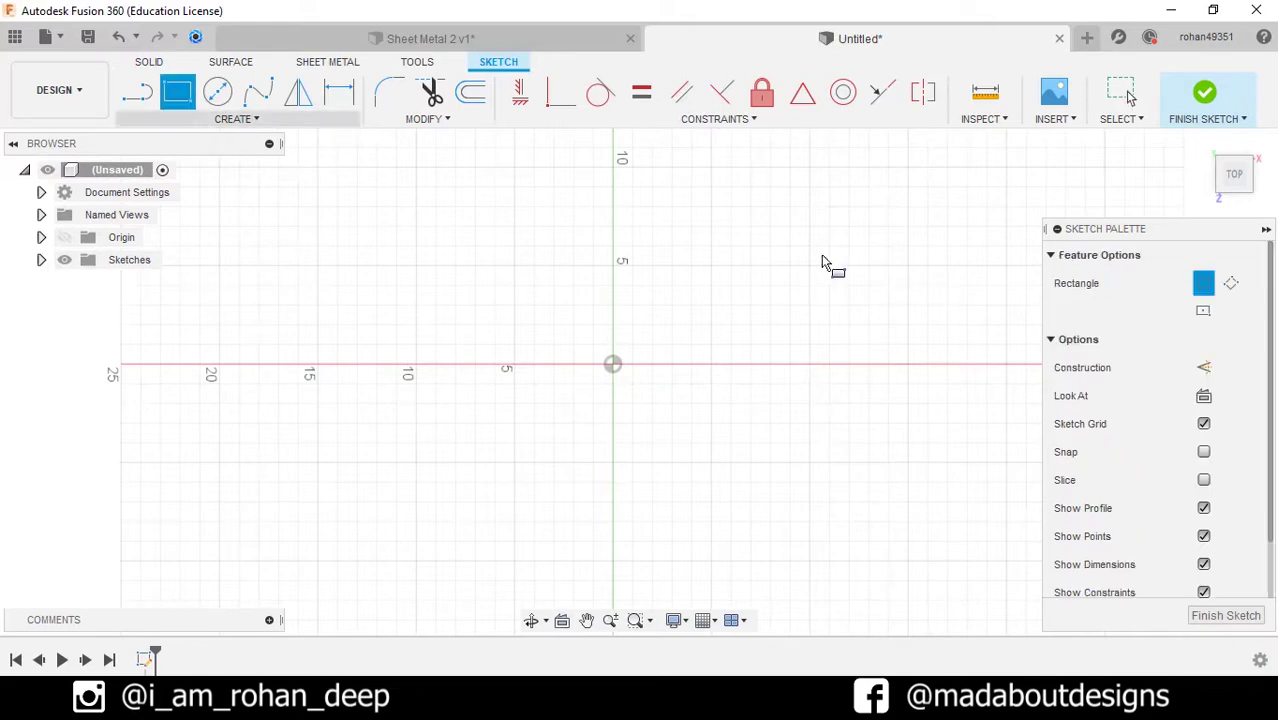
left_click(1203, 311)
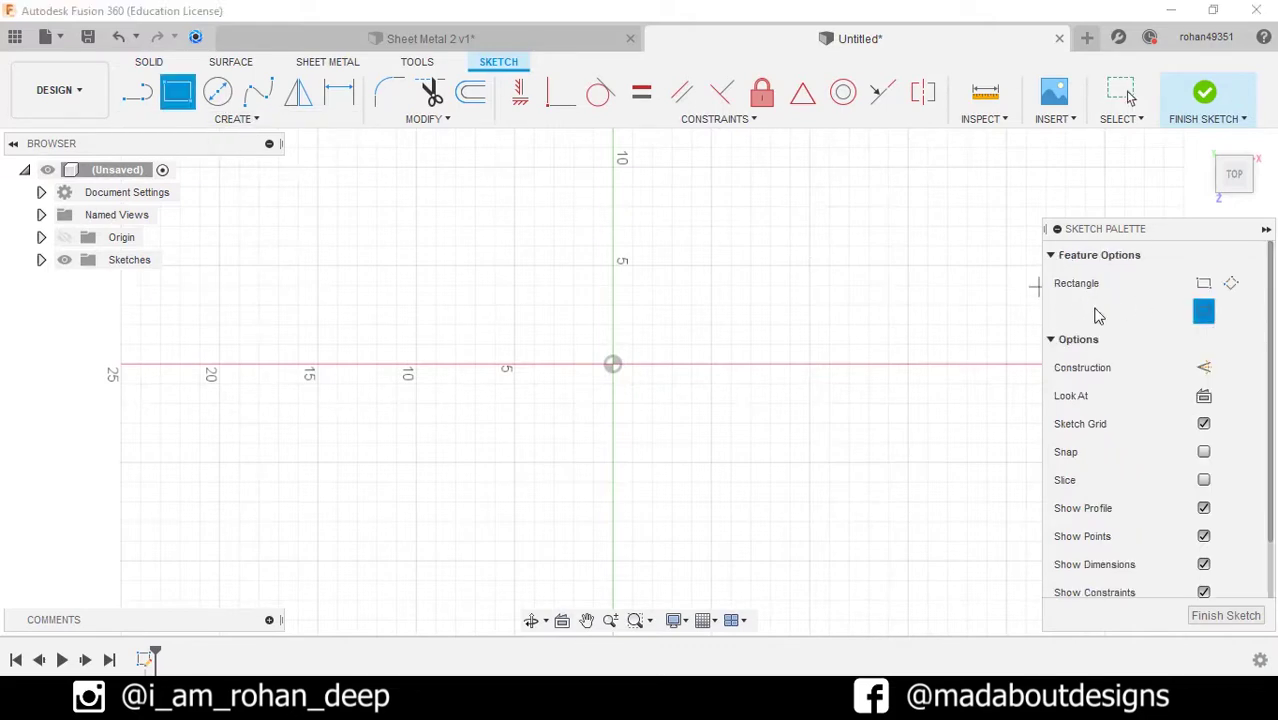
left_click(616, 367)
type("25")
key("Tab")
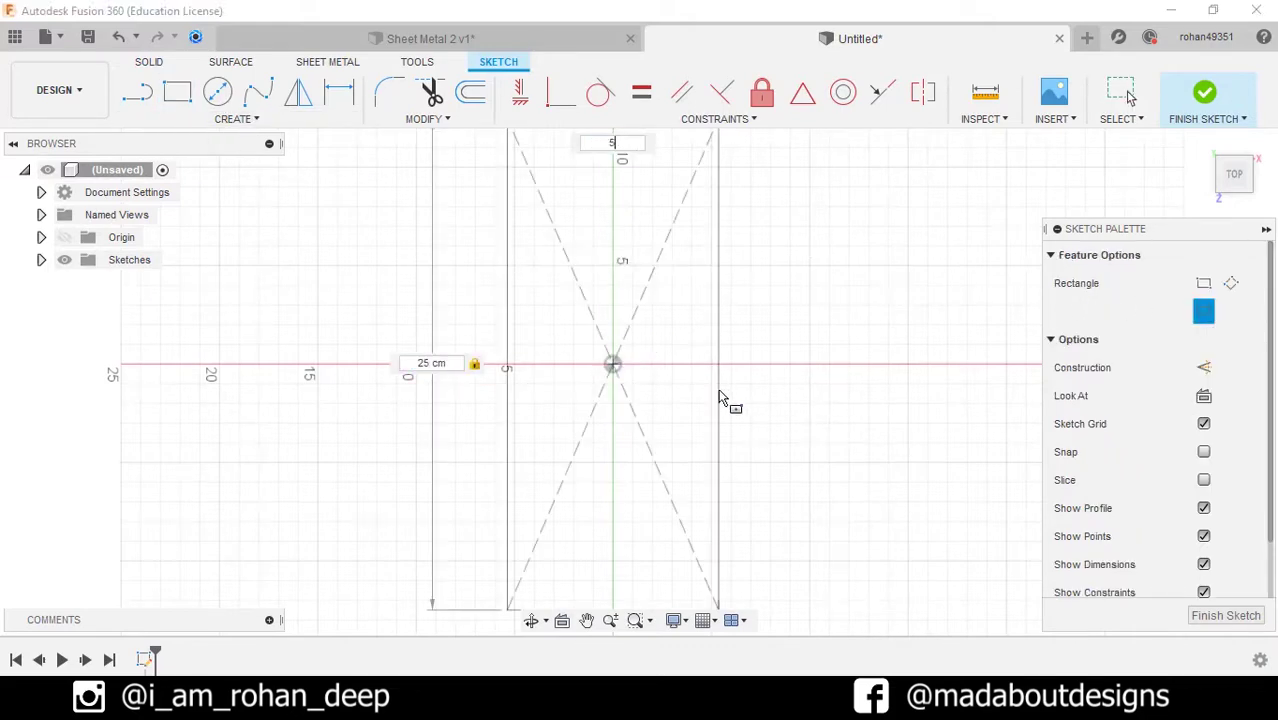
type("50")
key("Tab")
key("Return")
Step: Frame the rectangle in view and finish the sketch
scroll(735, 390, "down", 3)
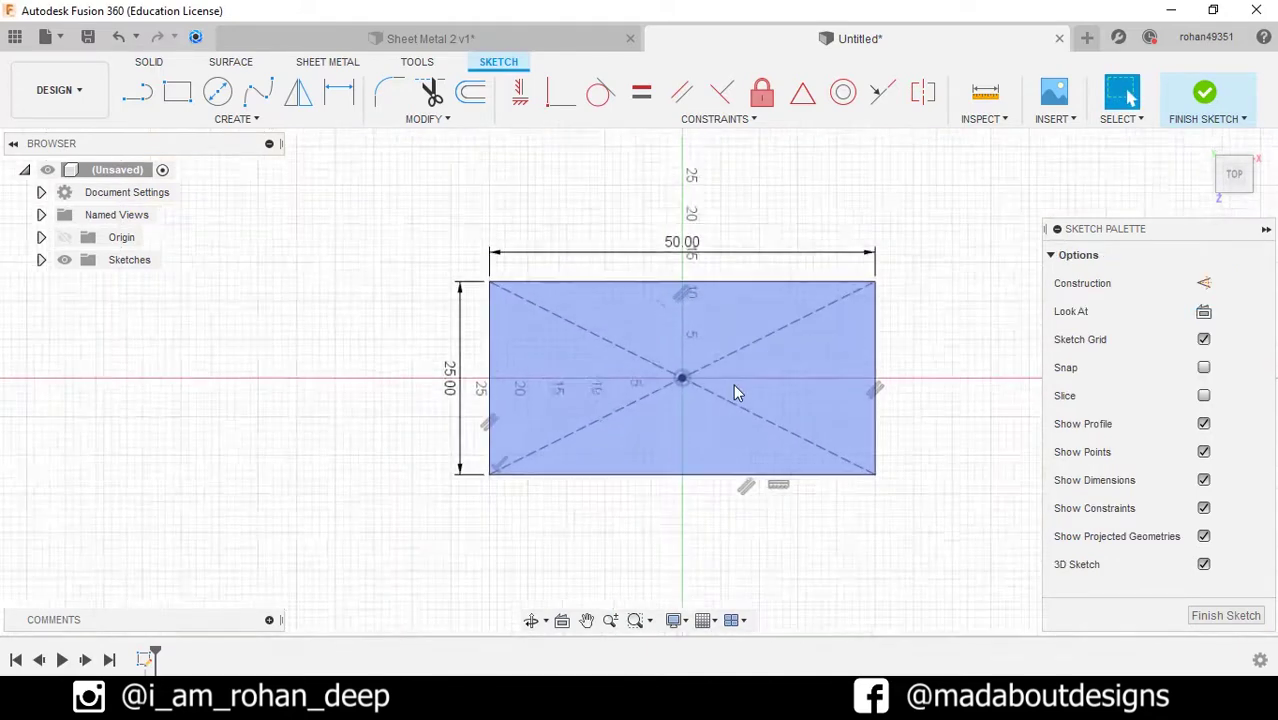
key("Escape")
middle_click_drag(721, 385, 594, 347)
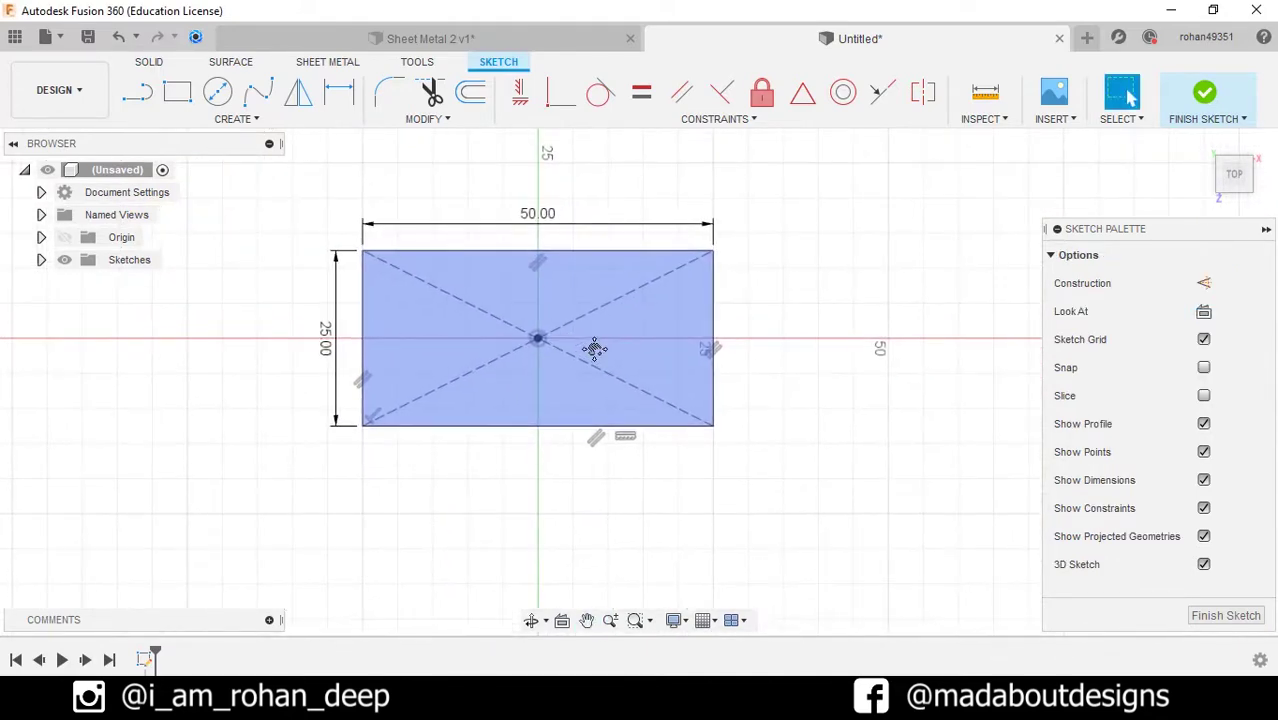
left_click(1212, 617)
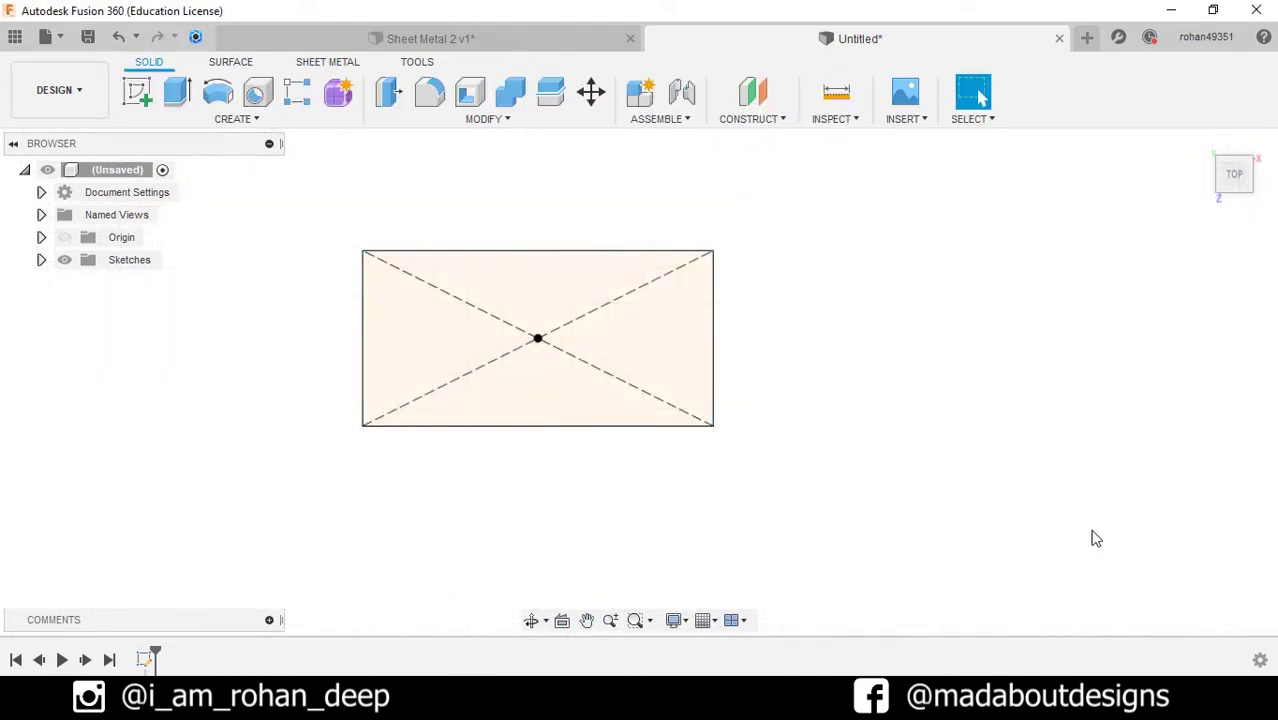
Step: Copy the Aluminum (in) sheet-metal rule as a new rule named Drawing Practice
left_click(330, 63)
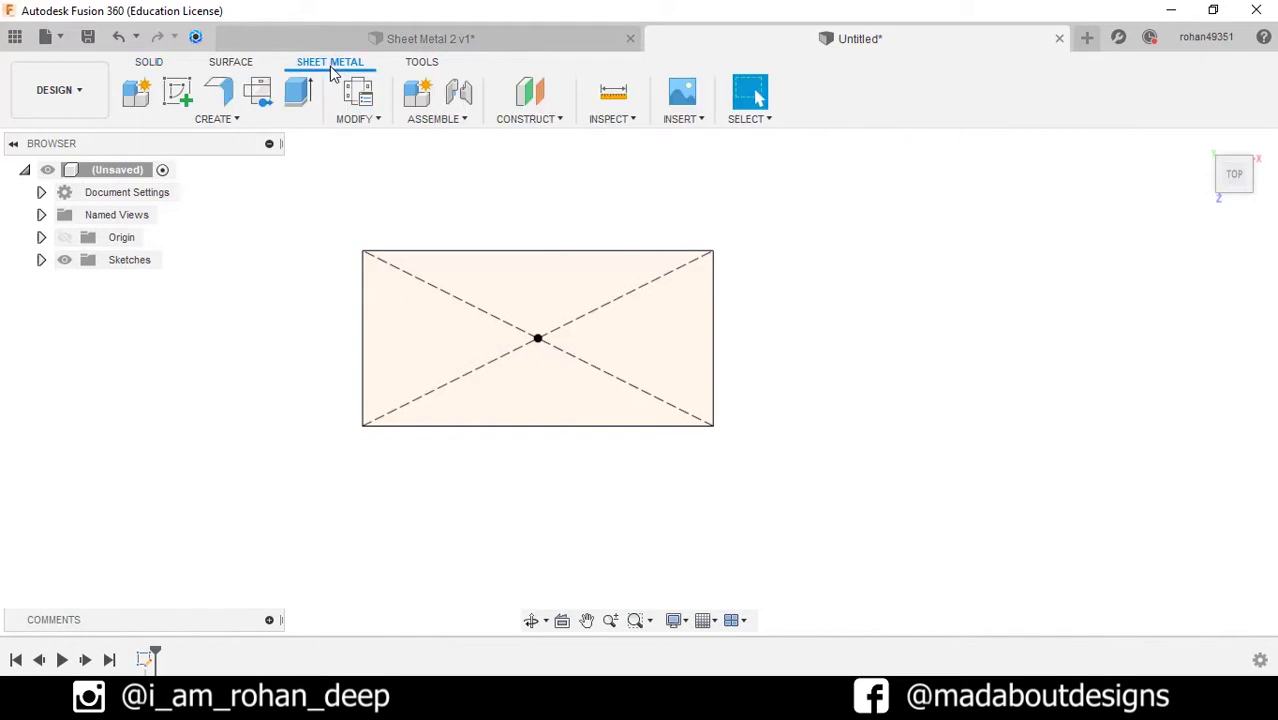
left_click(342, 124)
left_click(359, 162)
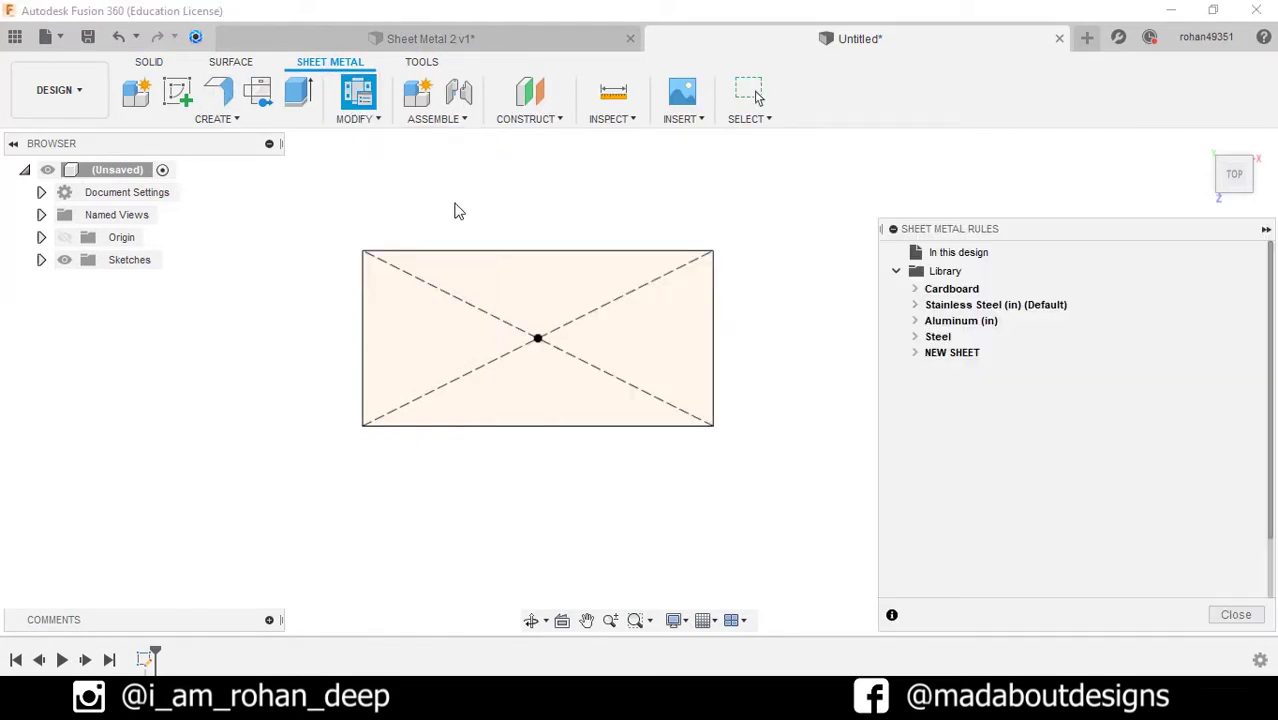
left_click(1039, 323)
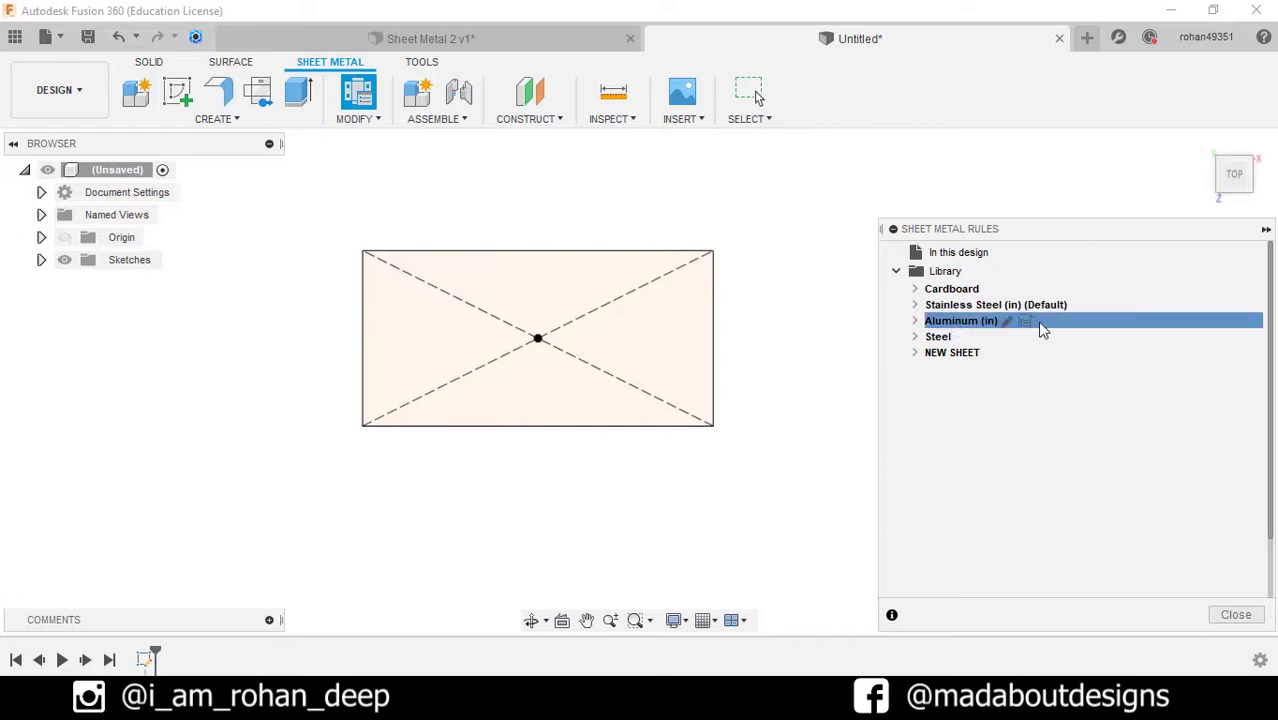
left_click(1025, 321)
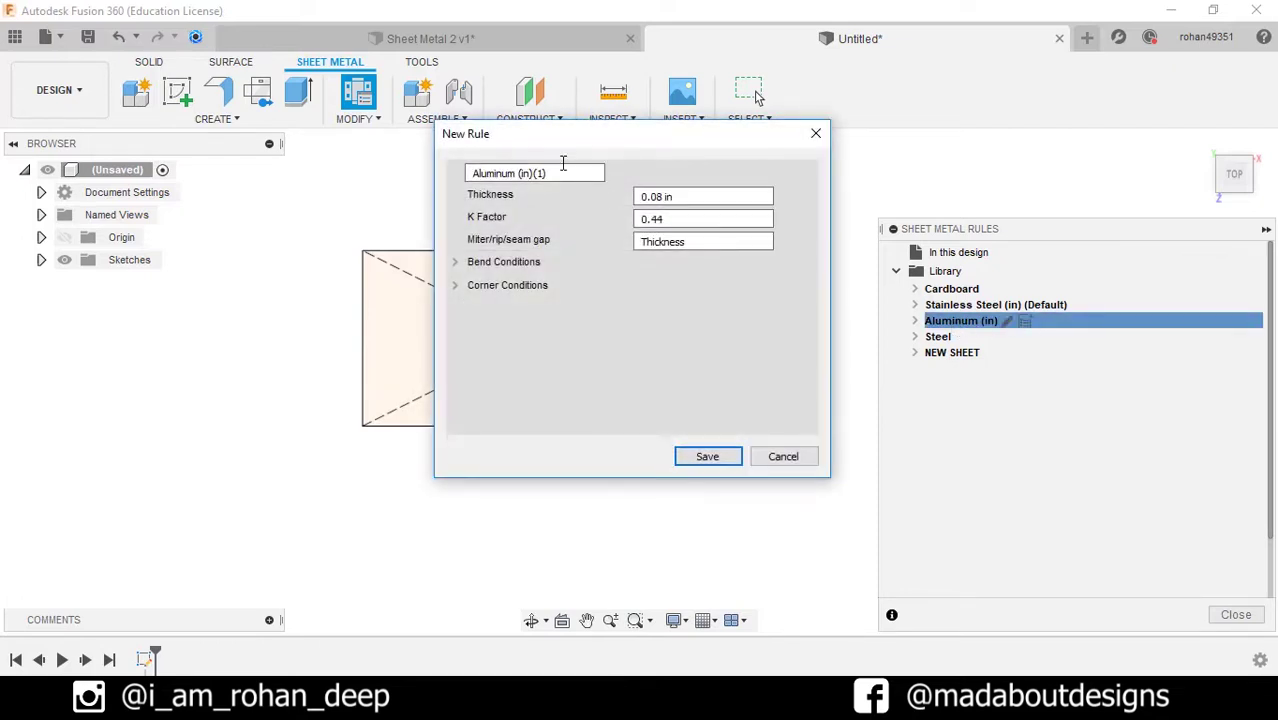
left_click_drag(547, 174, 457, 175)
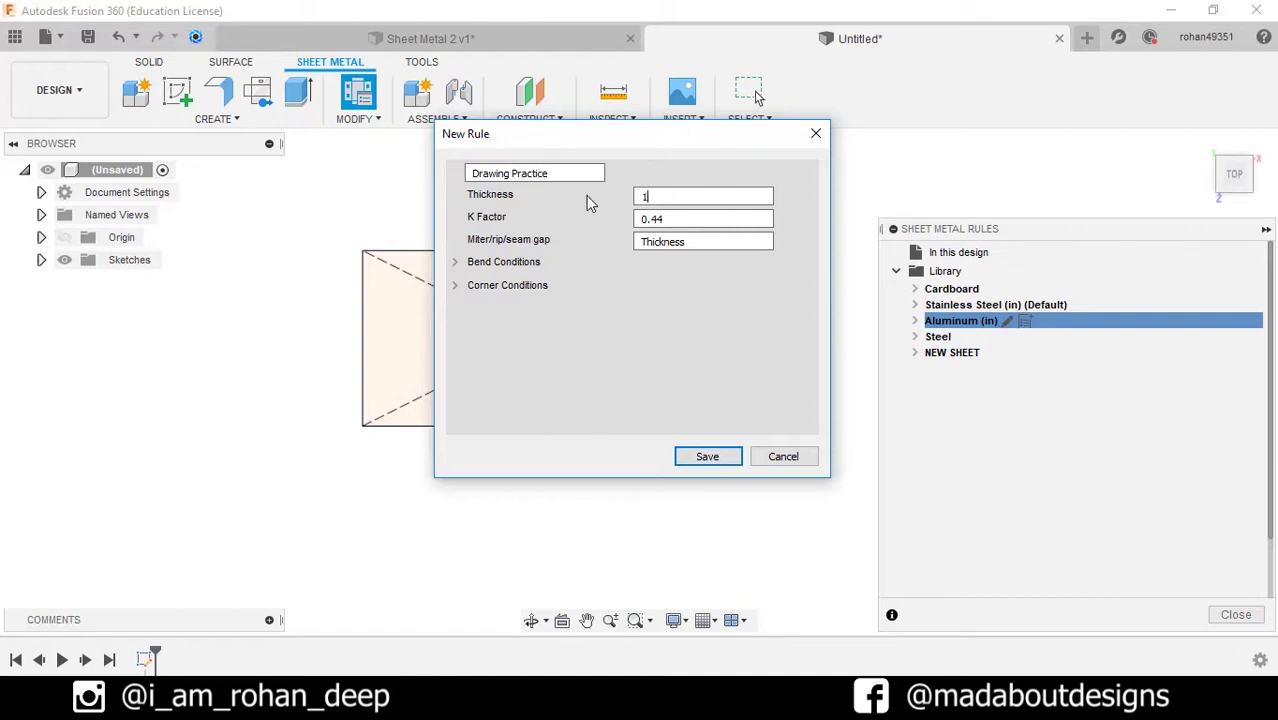
Step: Give the rule 1 cm thickness, Tear bend relief and 2 cm bend radius, then save
type("1 cm")
left_click(456, 263)
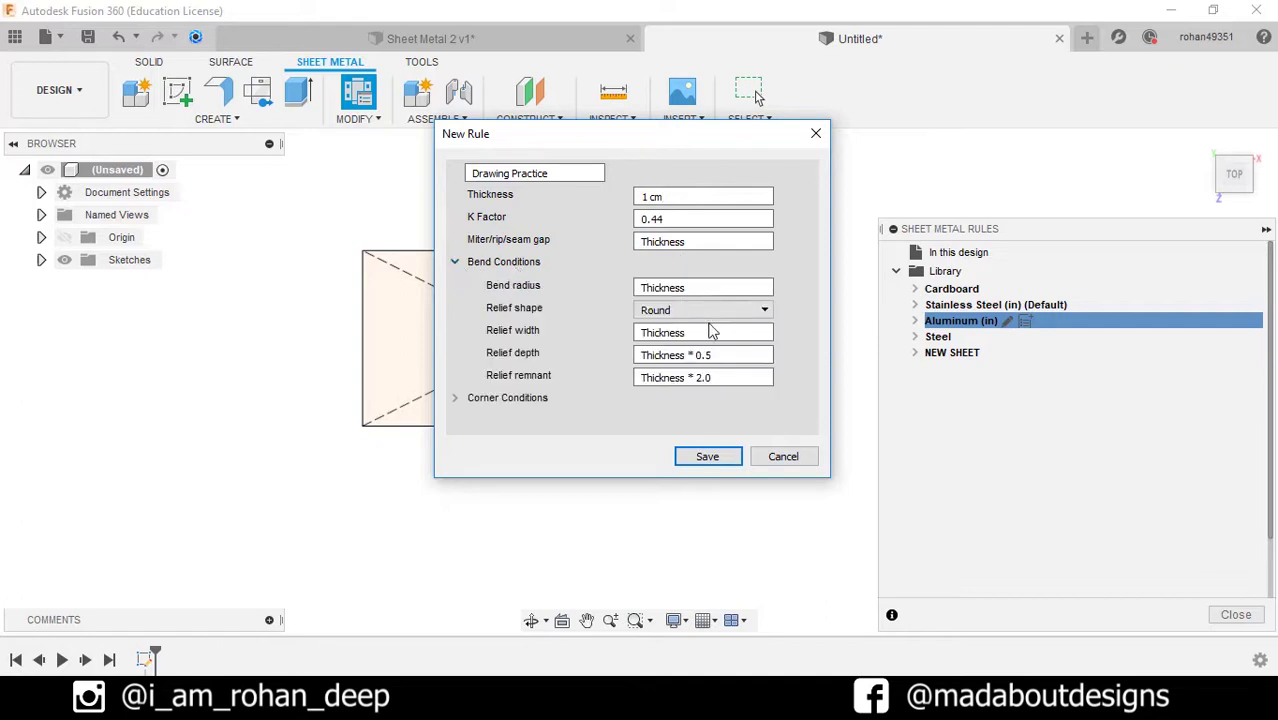
left_click(712, 312)
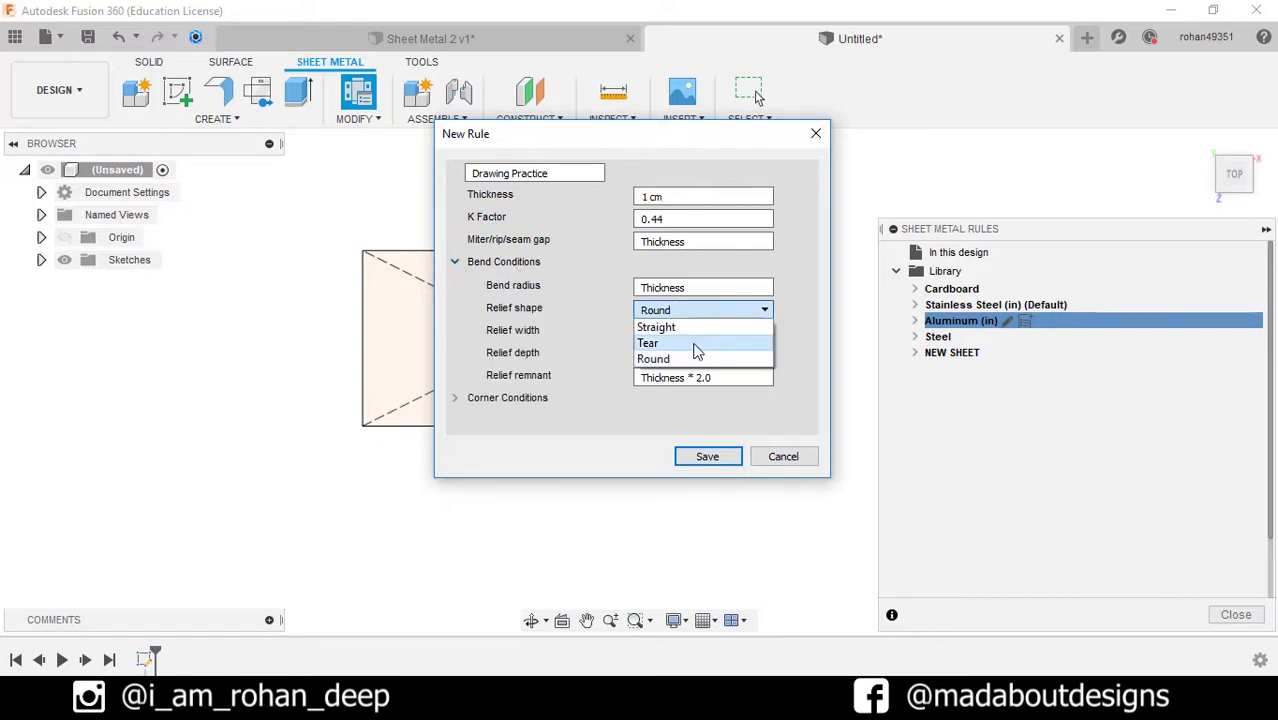
left_click(697, 348)
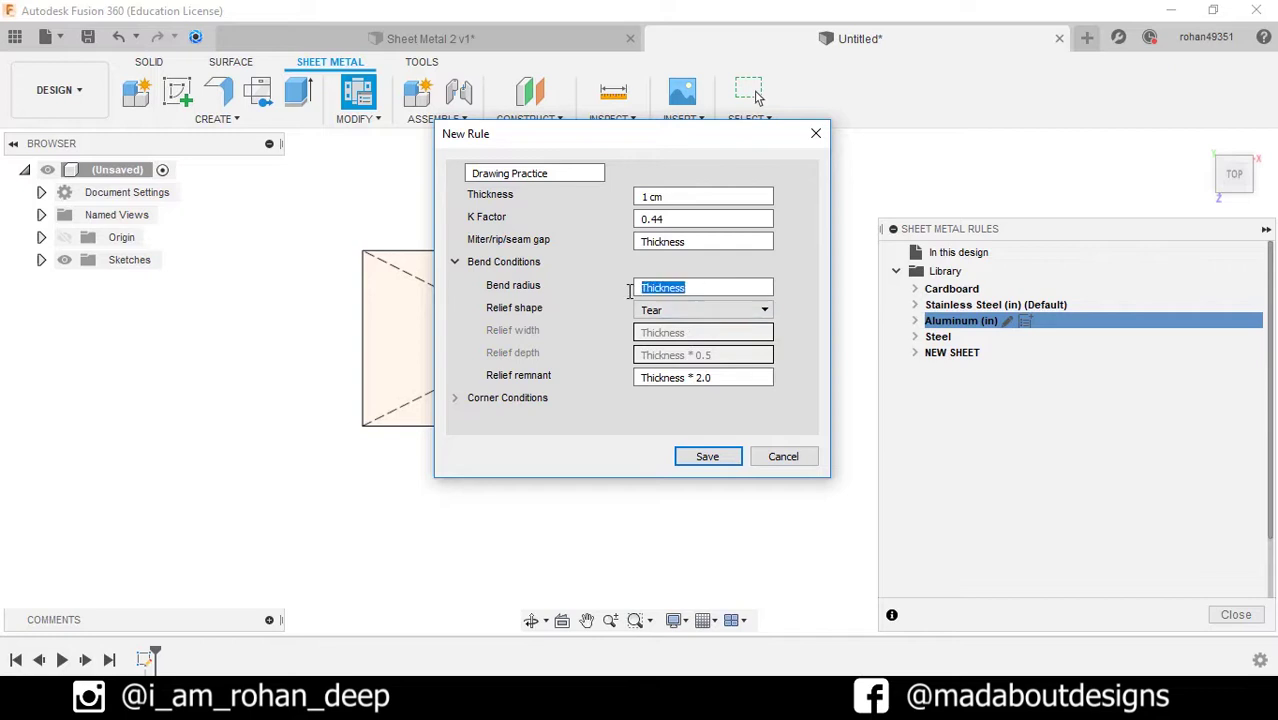
type("2 cm")
left_click(707, 457)
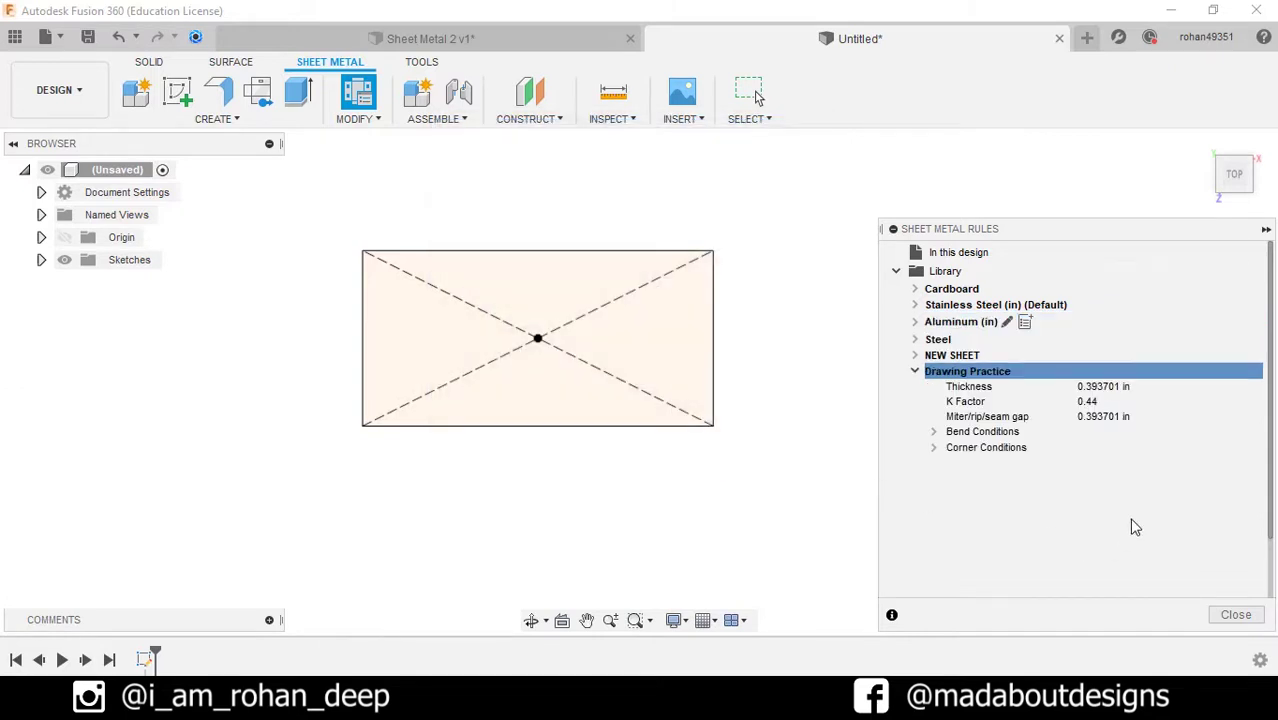
Step: Turn the 50 × 25 rectangle profile into a flat flange using the Drawing Practice rule
left_click(1221, 616)
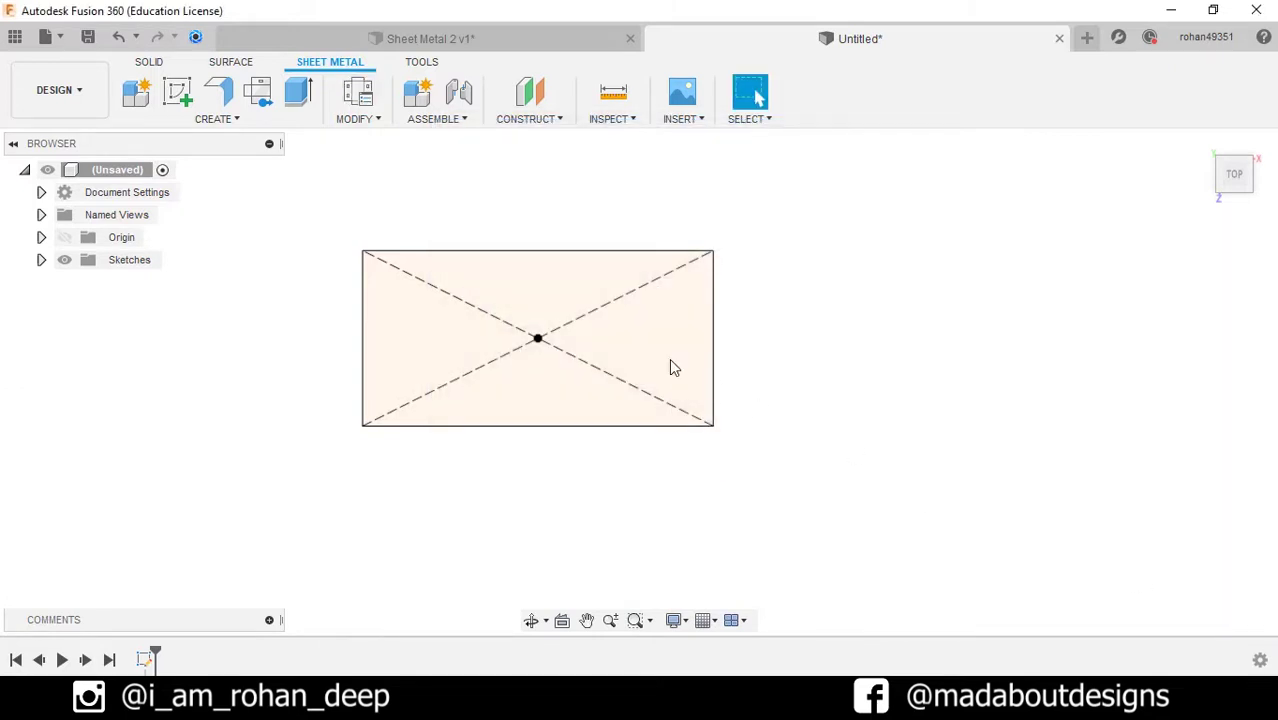
left_click(218, 92)
left_click(415, 283)
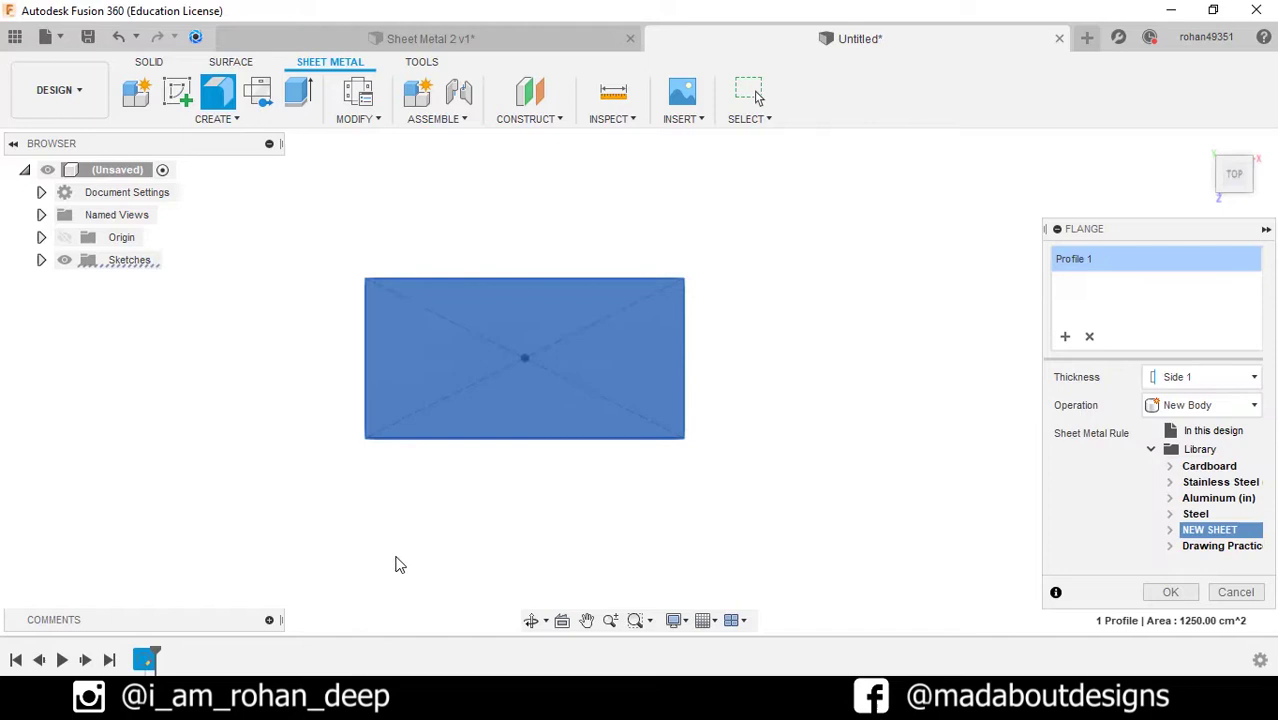
middle_click_drag(385, 519, 370, 463, "shift")
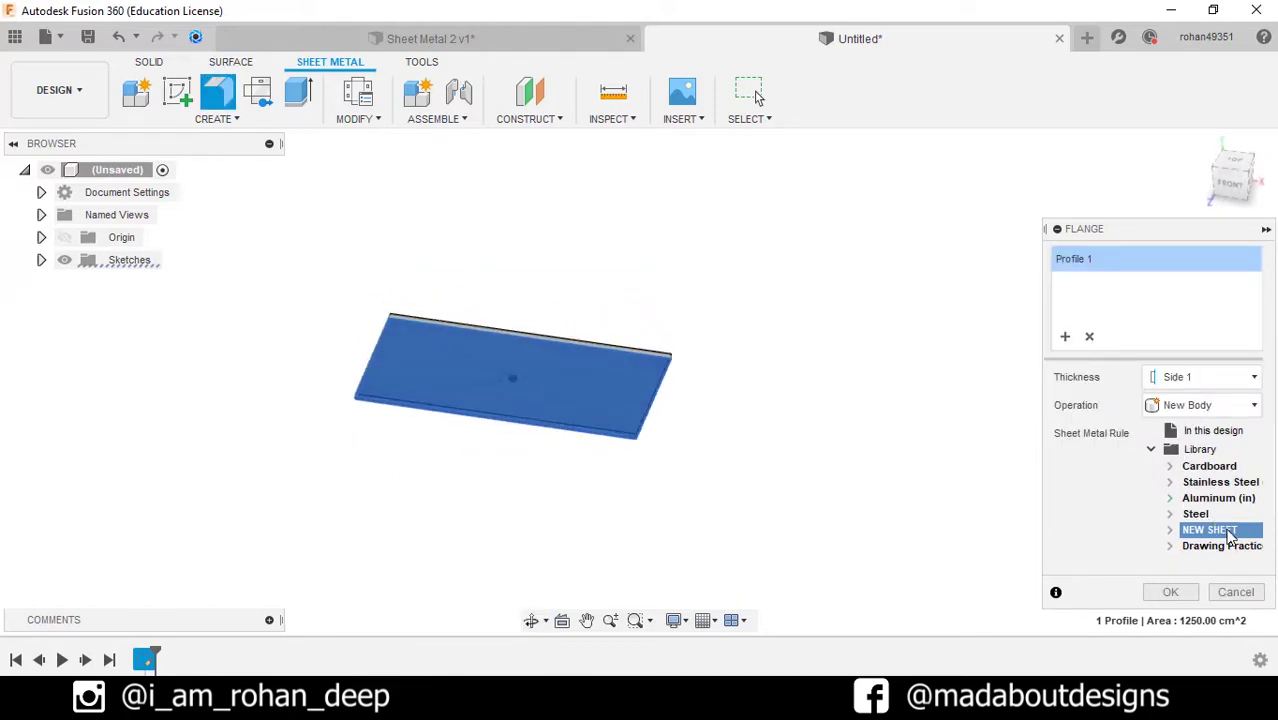
left_click(1222, 549)
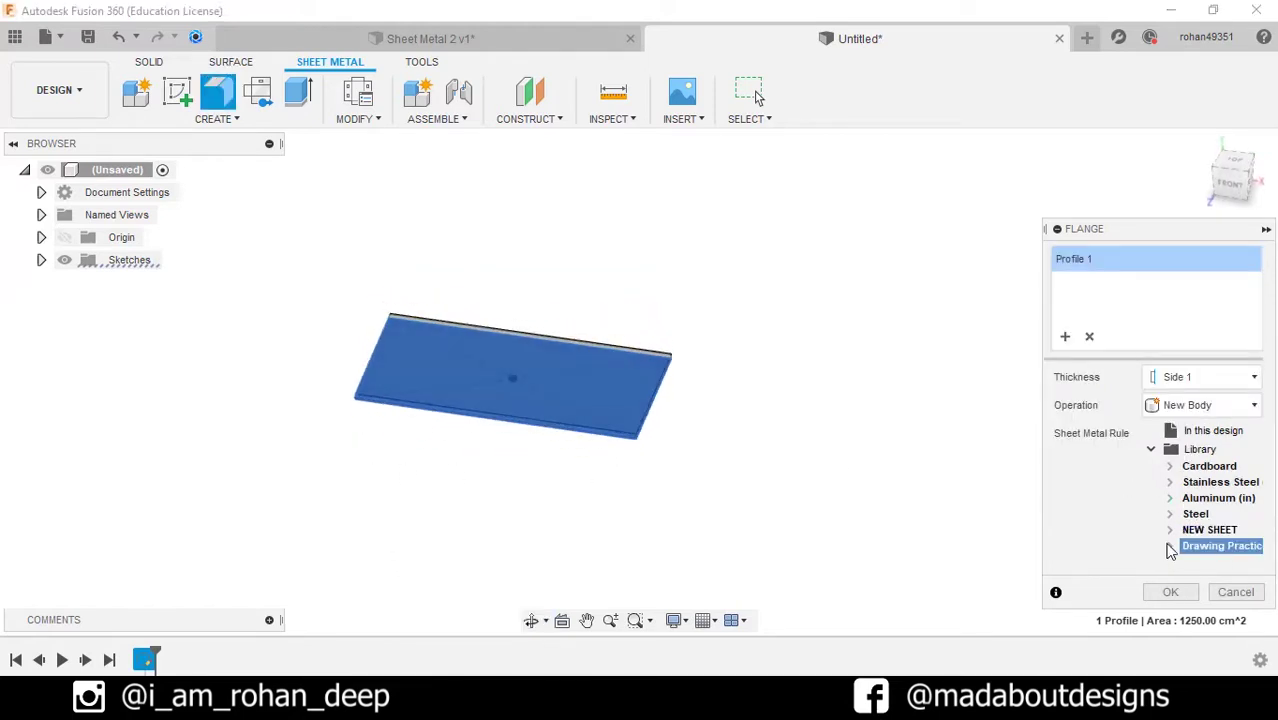
left_click(1195, 597)
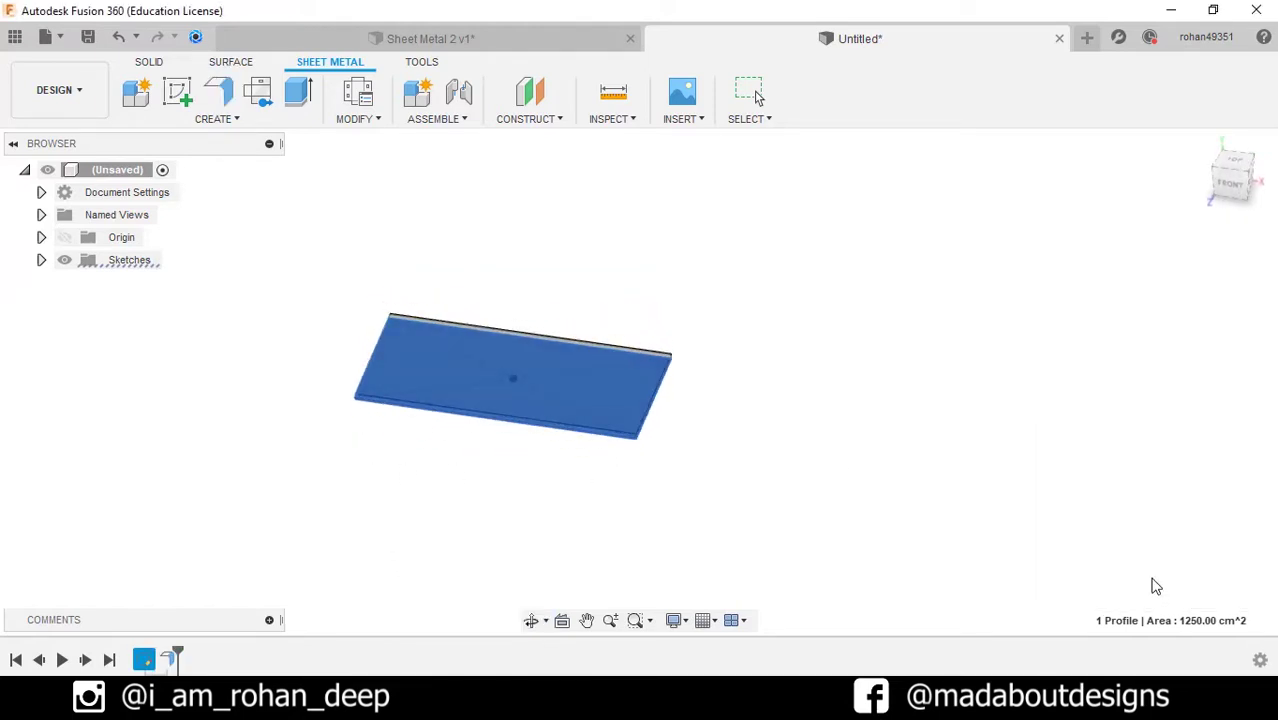
Step: Add 25 cm flanges on the plate's right and left edges
left_click(218, 92)
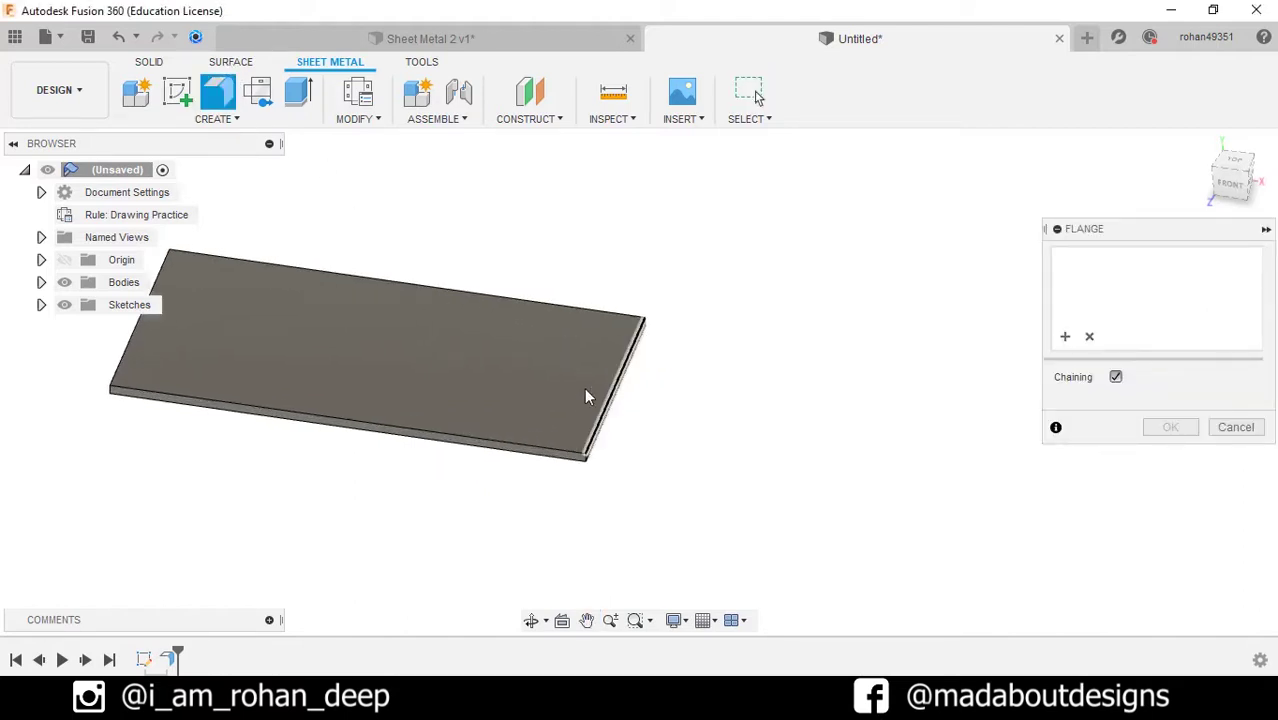
left_click(600, 395)
middle_click_drag(663, 325, 778, 325)
left_click(337, 300)
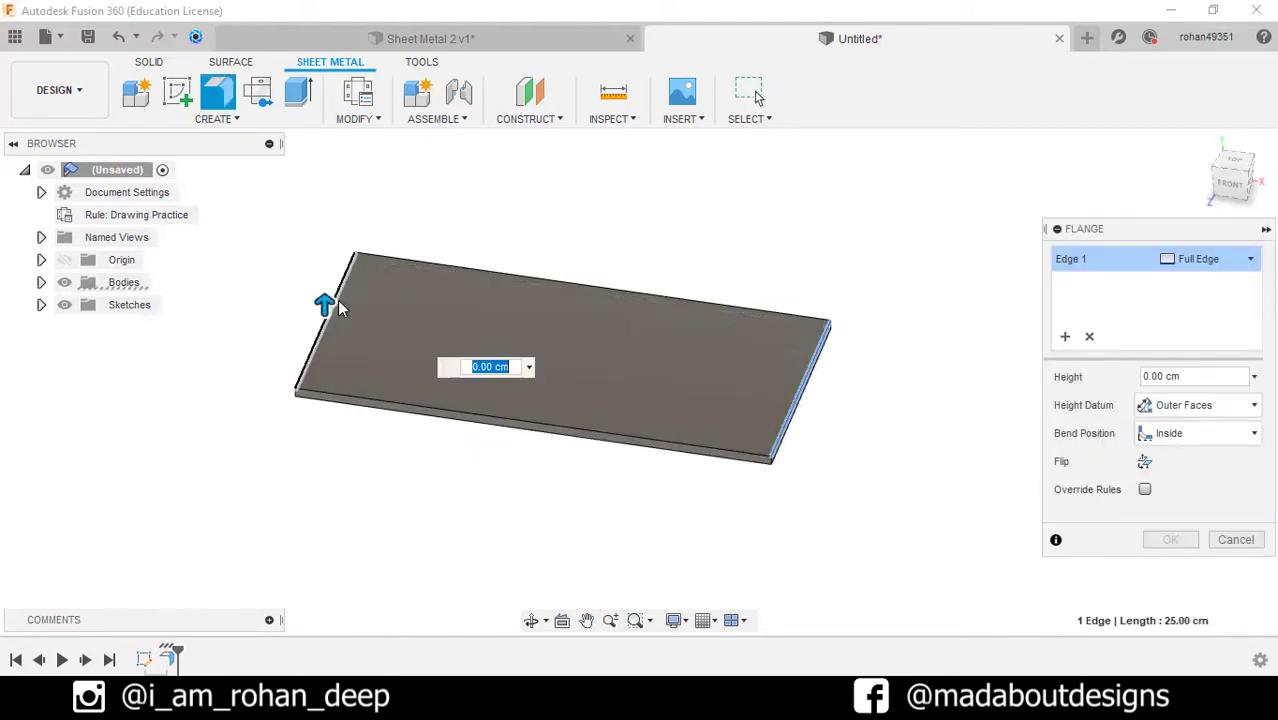
type("25")
key("Return")
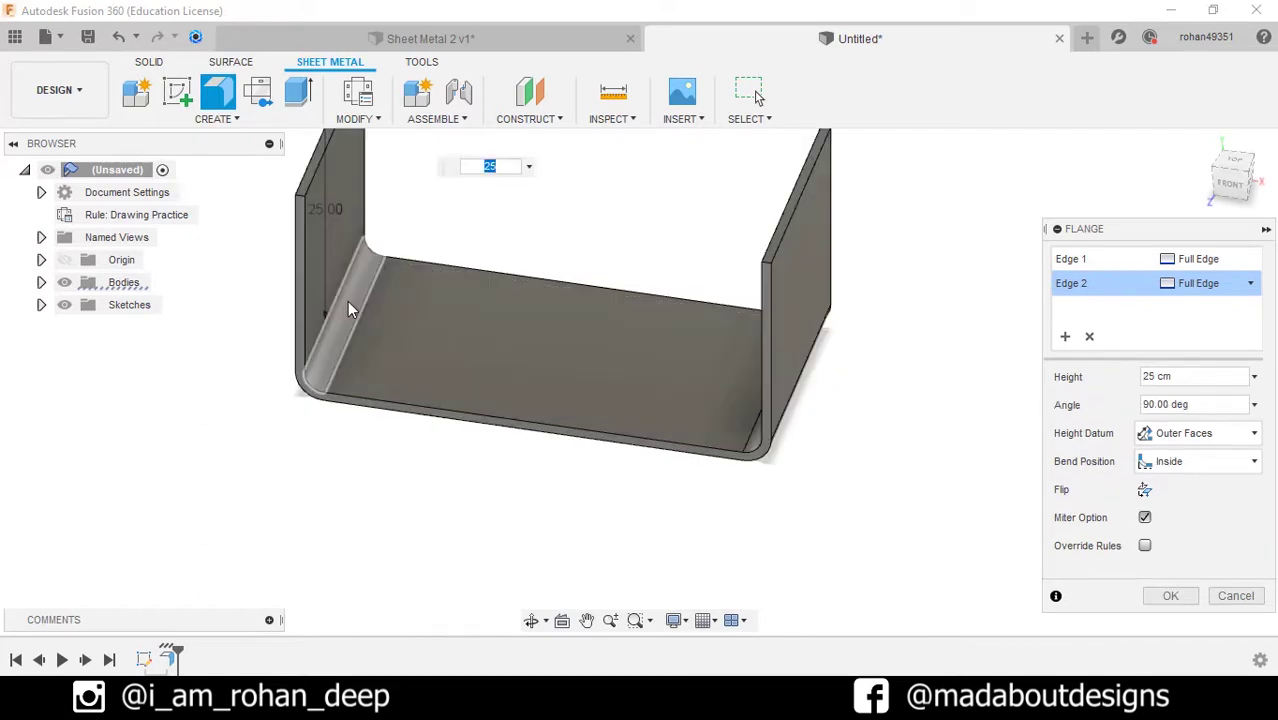
middle_click_drag(385, 365, 511, 271, "shift")
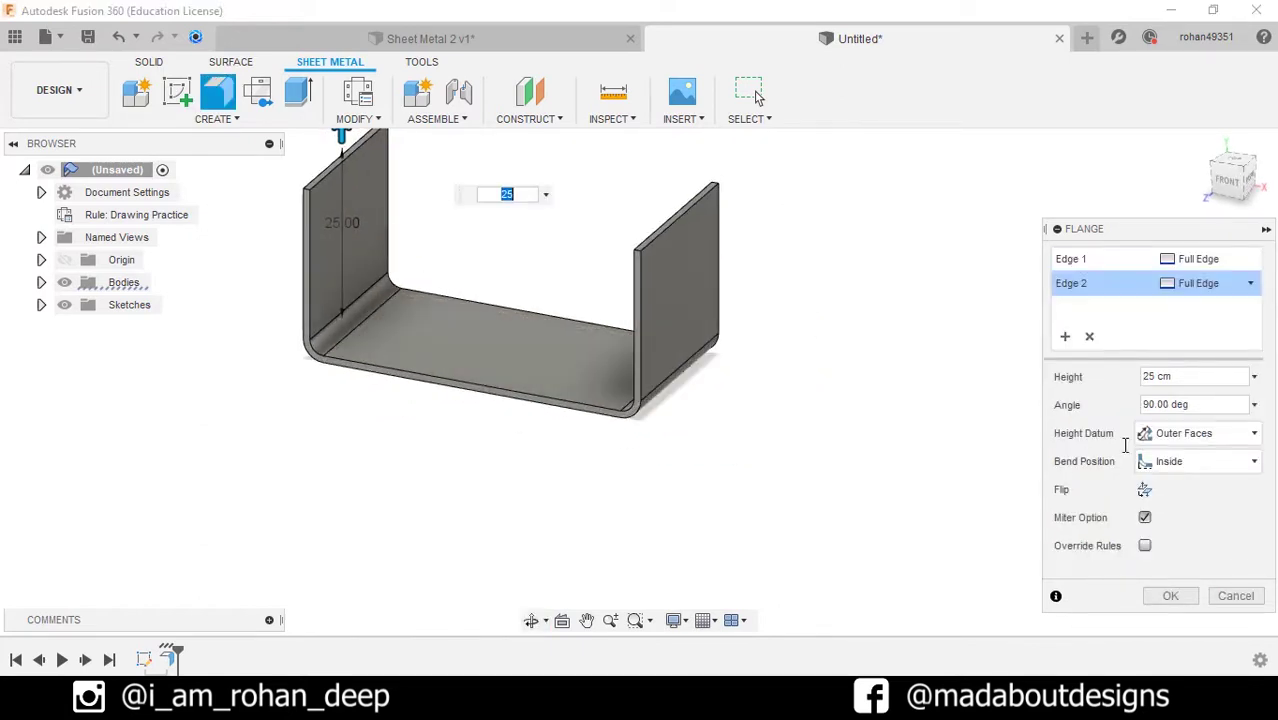
Step: Compare Inner Faces and Outer Faces height datum, settling on Outer Faces
left_click(1193, 435)
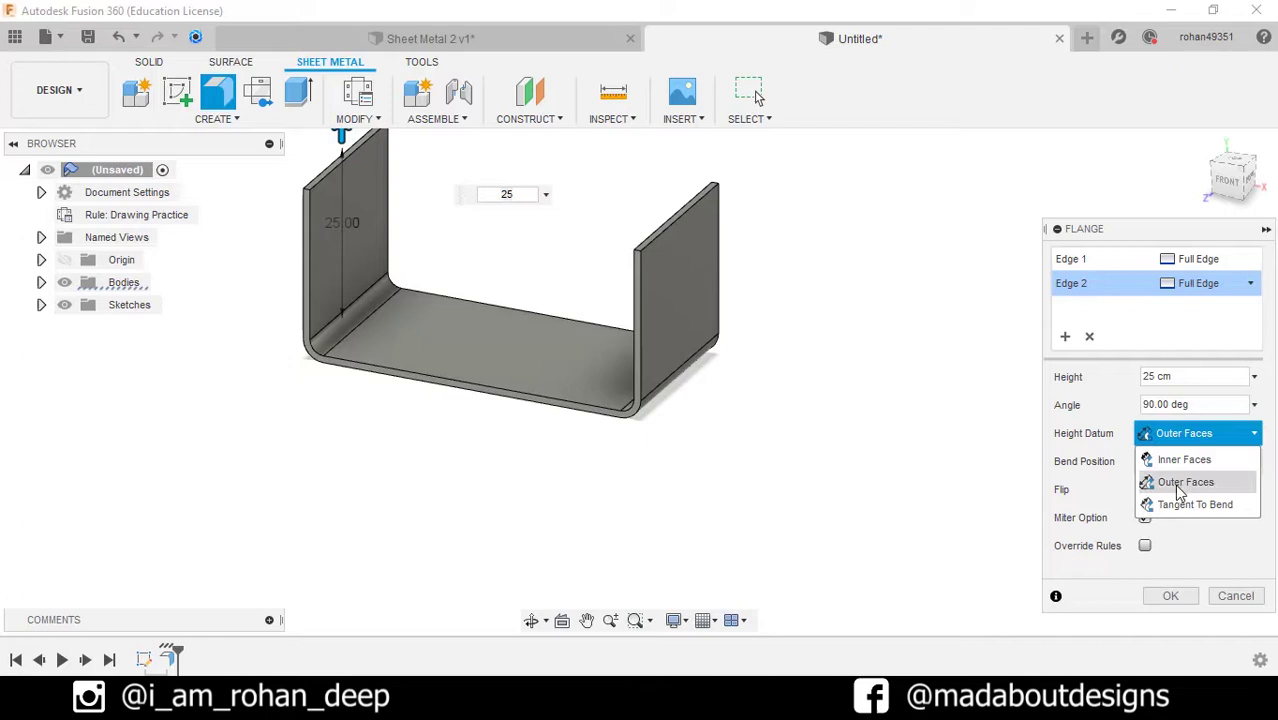
left_click(1160, 482)
scroll(690, 428, "up", 3)
middle_click_drag(690, 428, 555, 470, "shift")
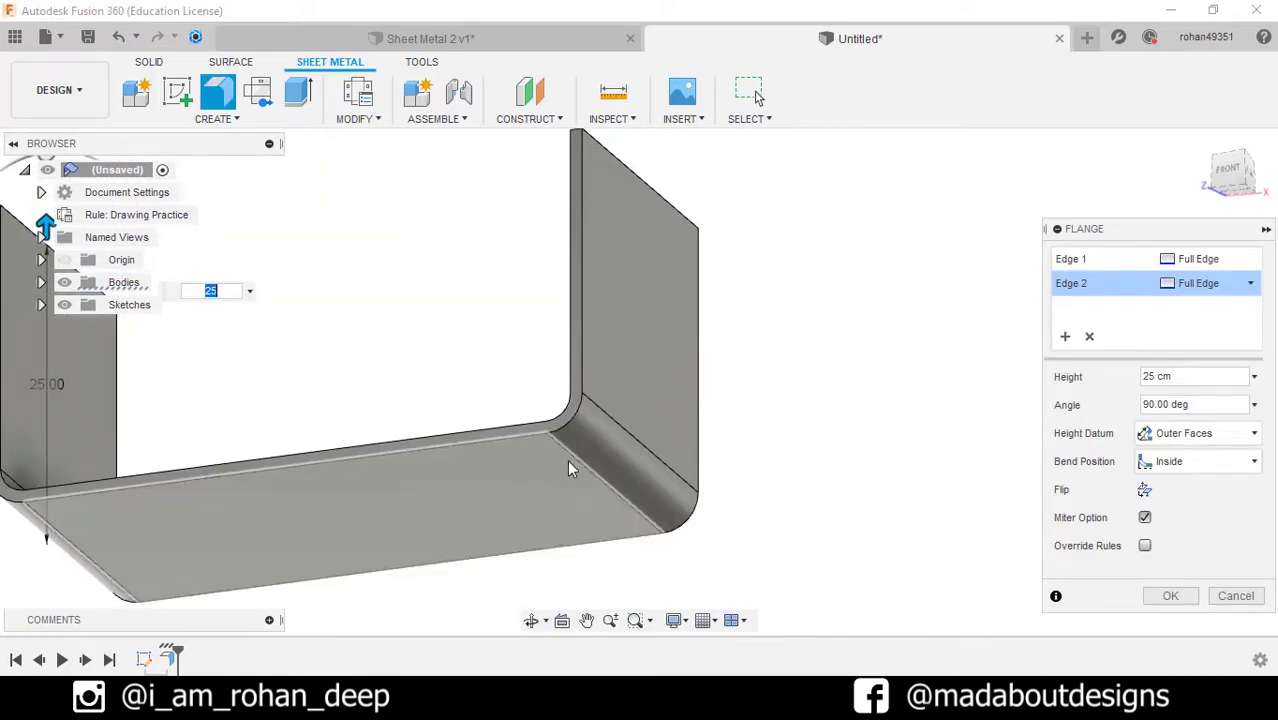
left_click(1183, 443)
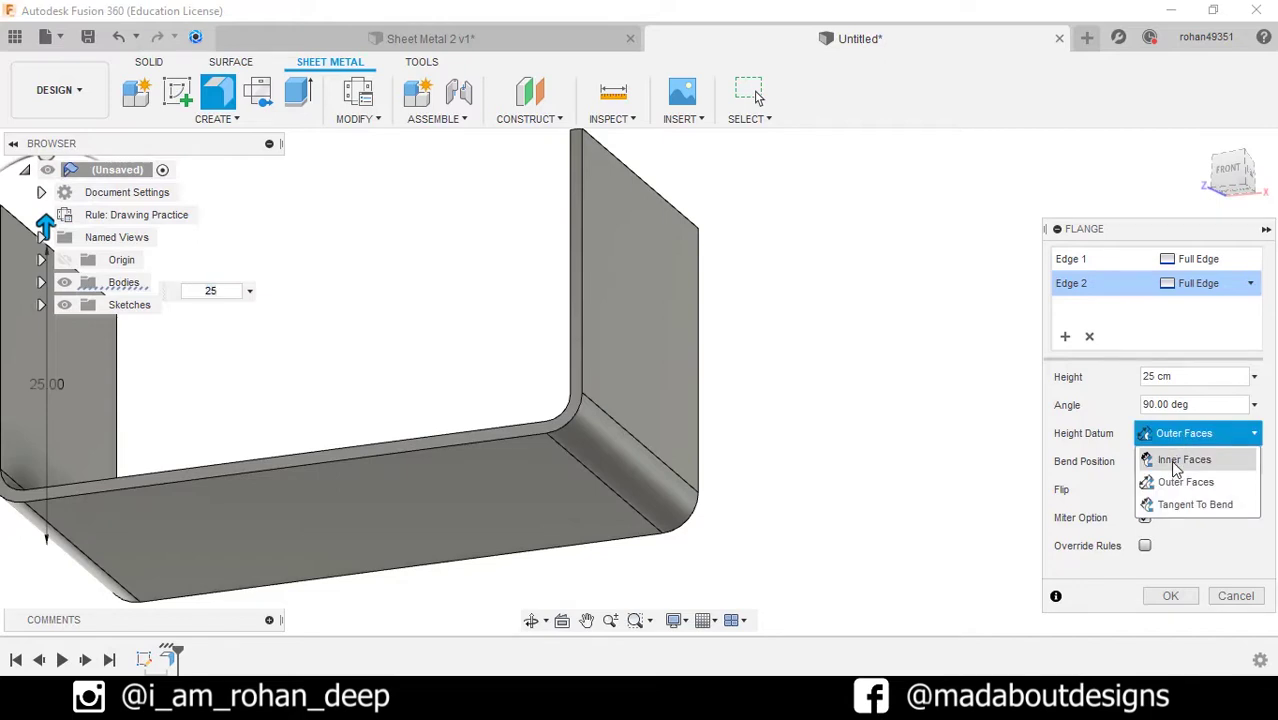
left_click(1168, 455)
middle_click_drag(622, 411, 551, 502, "shift")
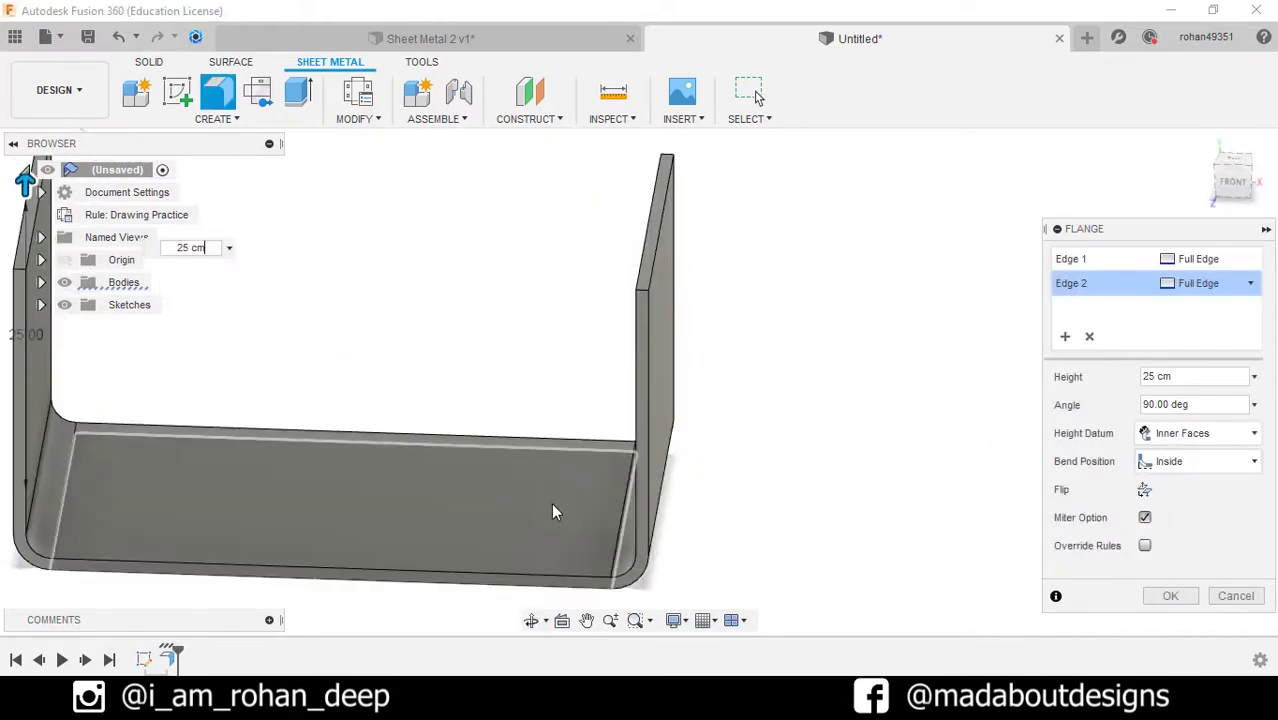
left_click(1190, 433)
left_click(1168, 484)
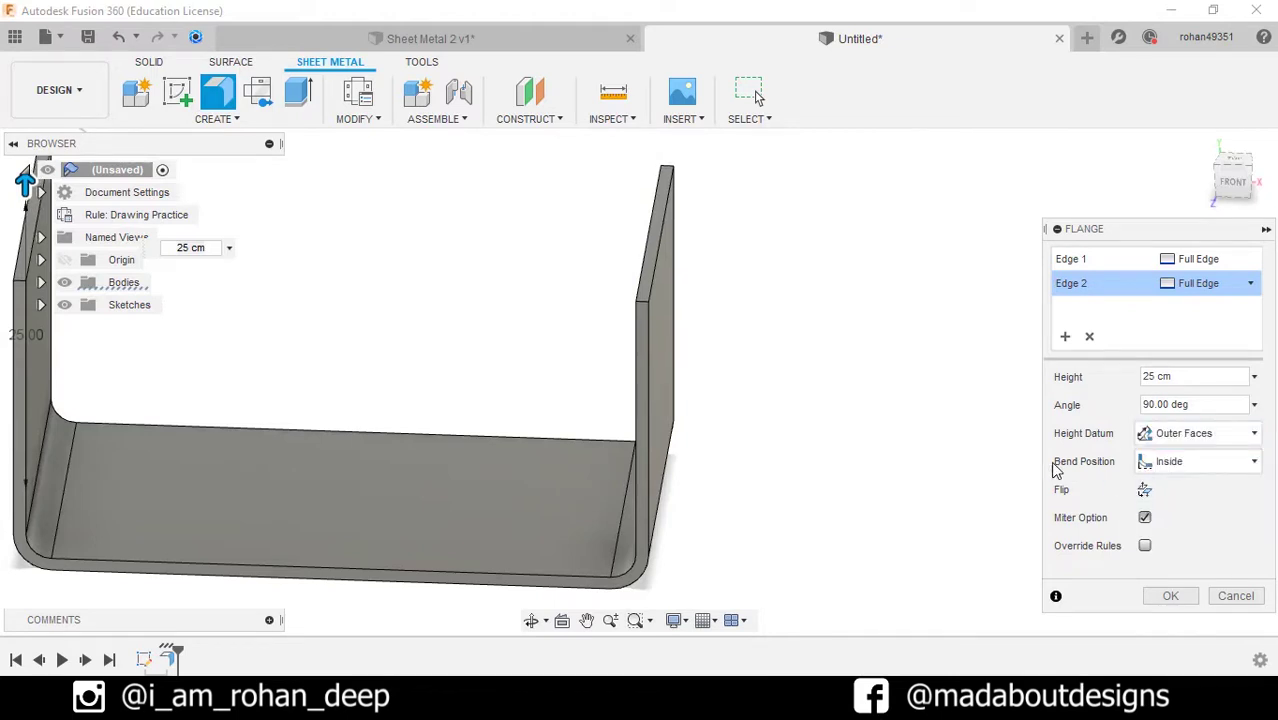
middle_click_drag(813, 476, 845, 477)
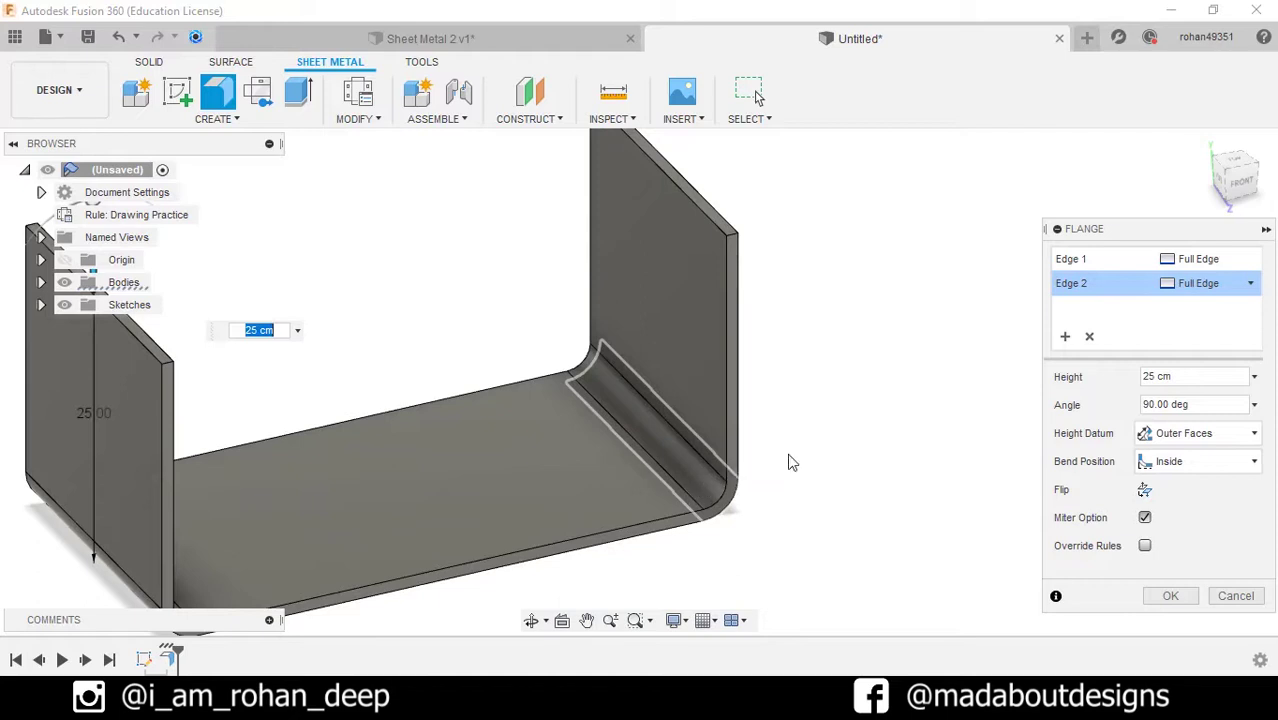
Step: Try the Outside bend position, return to Inside, and confirm the flanges
left_click(1160, 463)
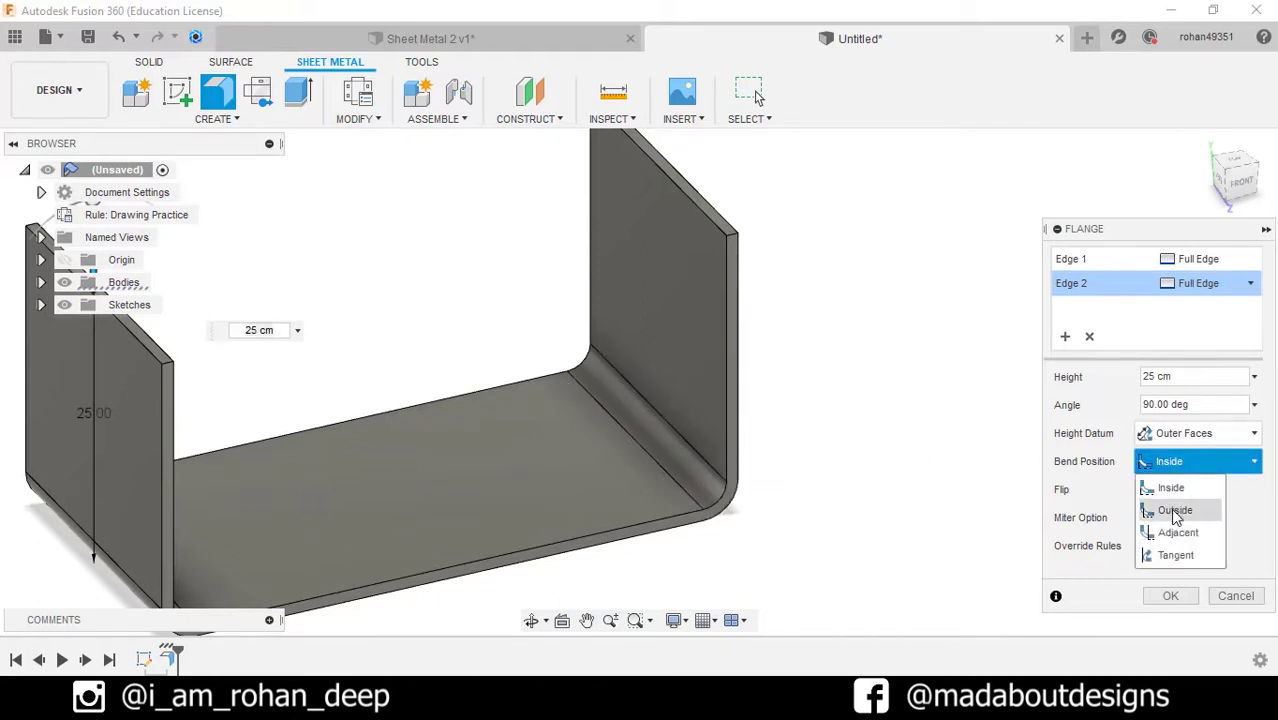
left_click(1174, 510)
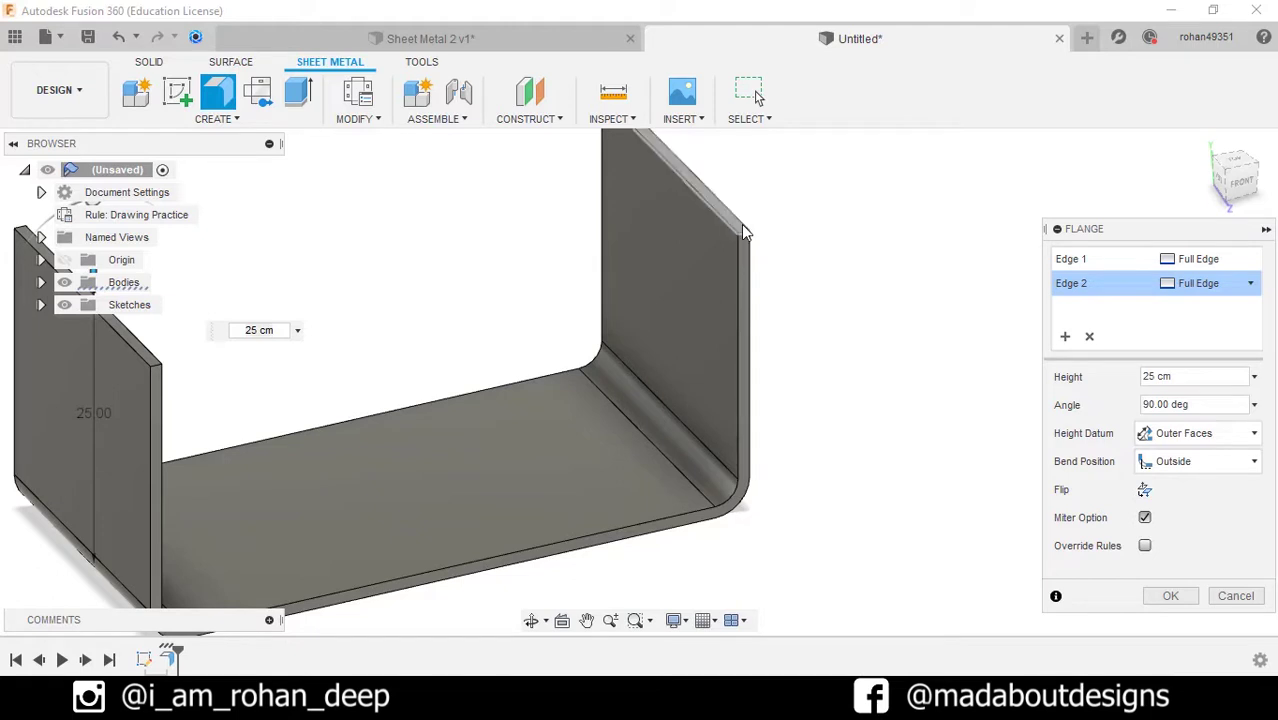
left_click(1158, 466)
left_click(1154, 488)
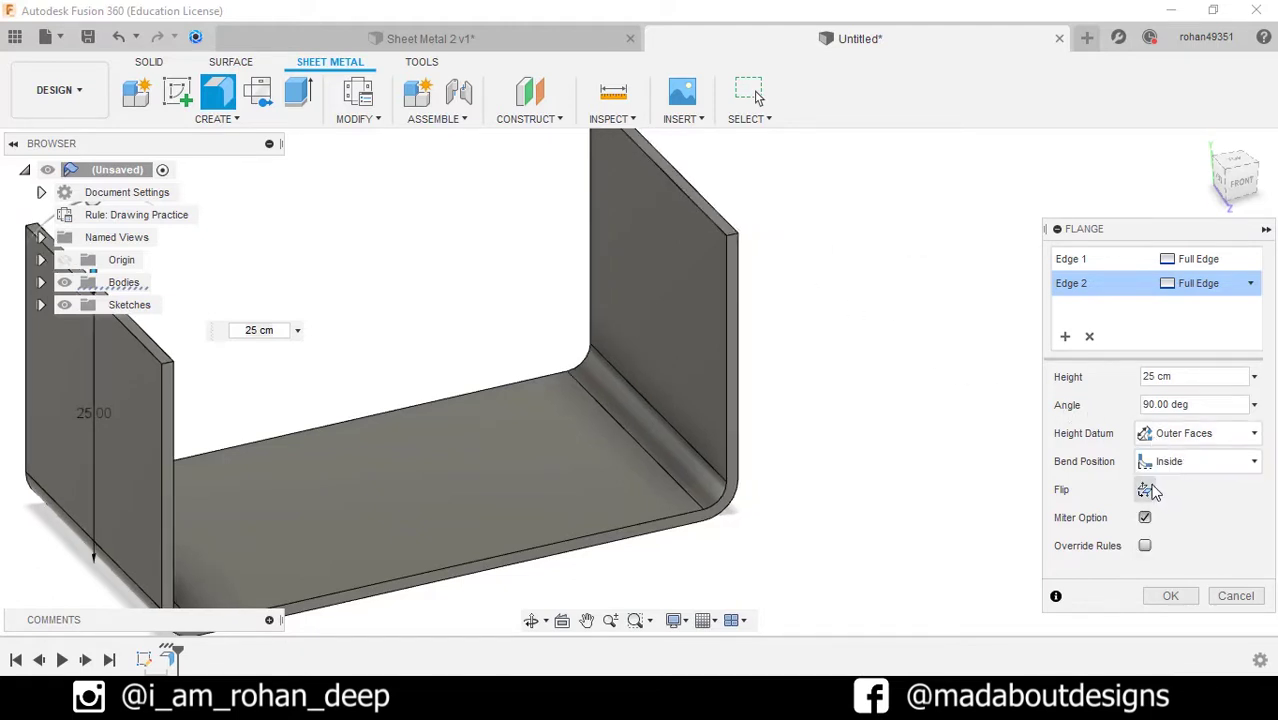
left_click(1170, 597)
scroll(1007, 419, "down", 3)
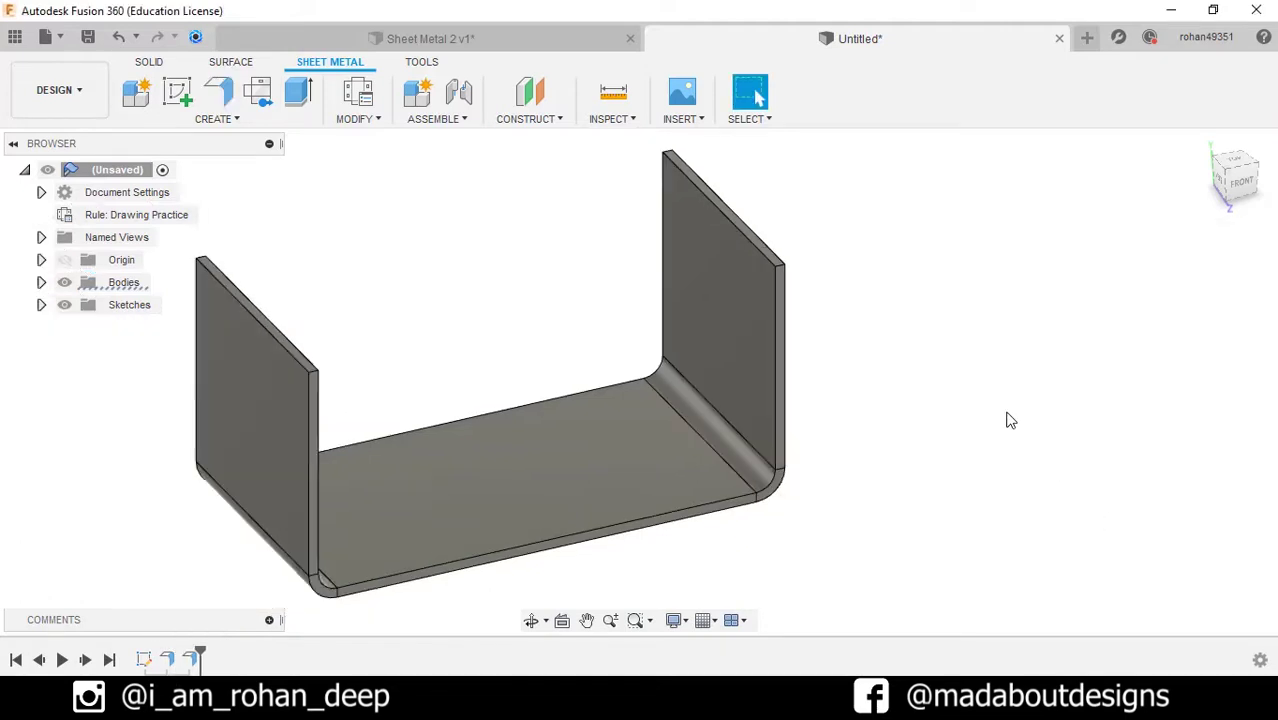
middle_click_drag(1007, 419, 900, 406, "shift")
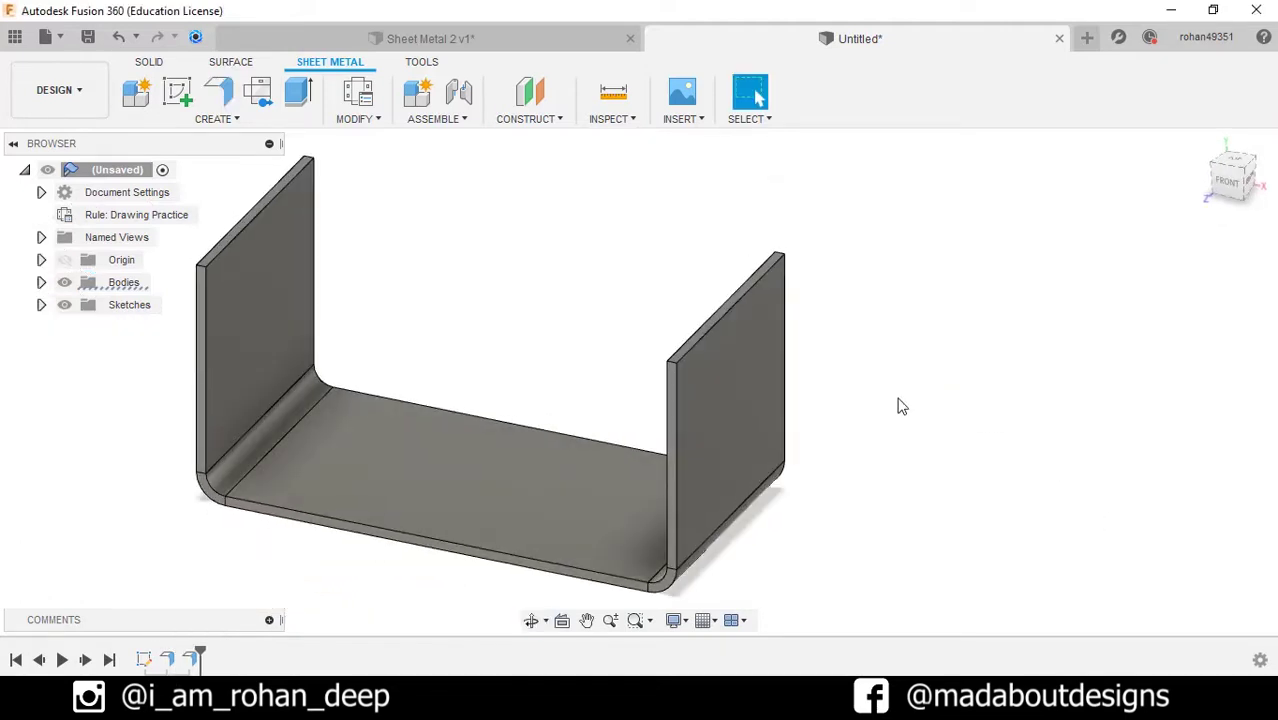
Step: Fillet the end wall's two top corner edges at 12.5 cm radius to form an arch
left_click(357, 120)
left_click(390, 190)
scroll(606, 351, "up", 5)
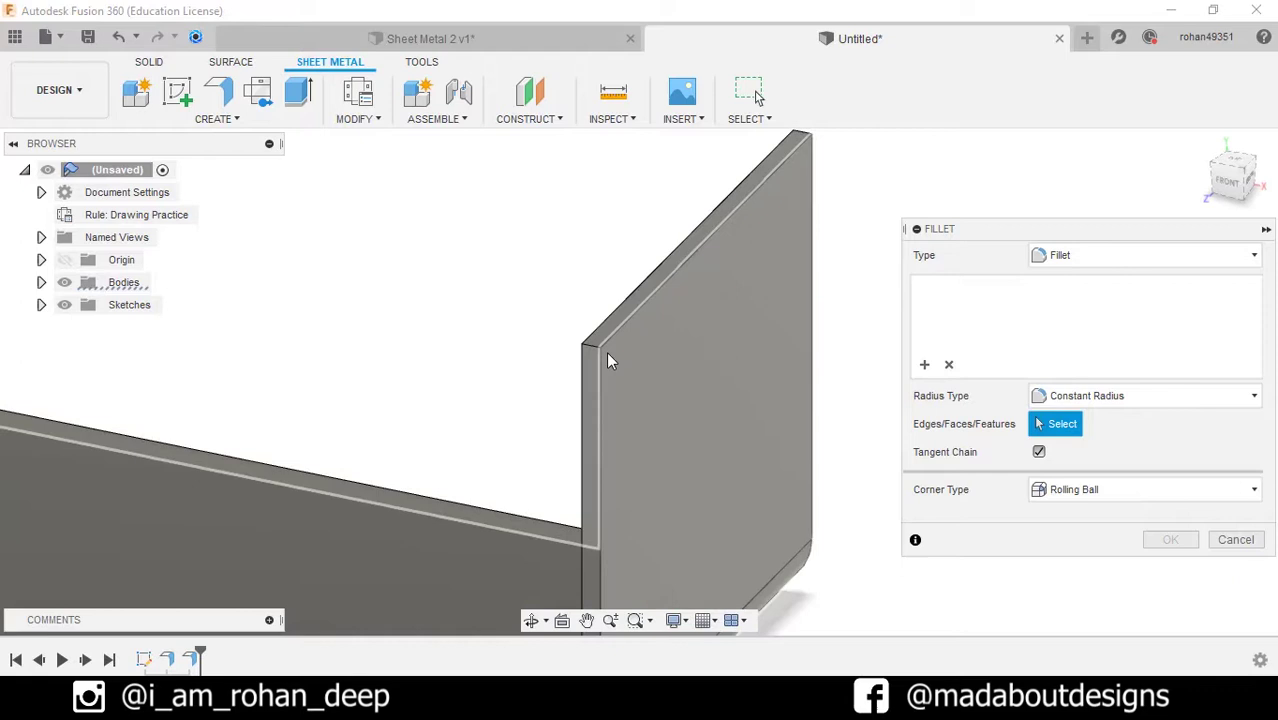
left_click(591, 342)
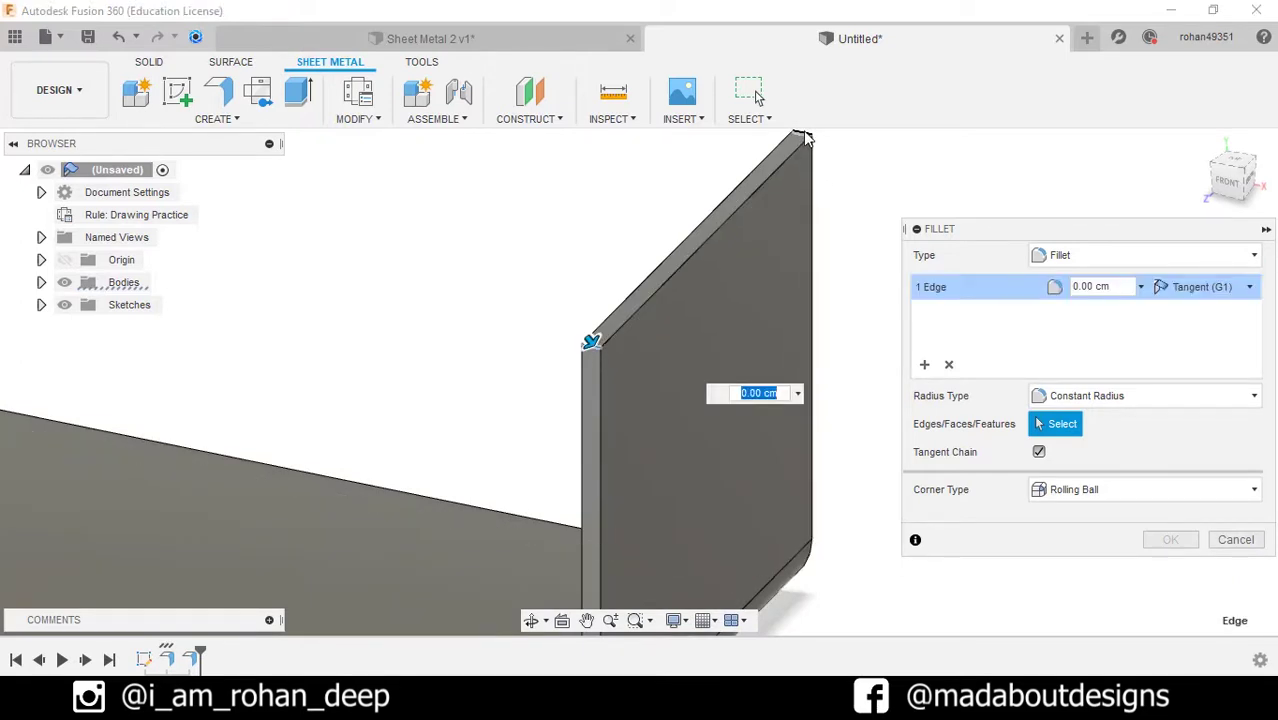
left_click(805, 137)
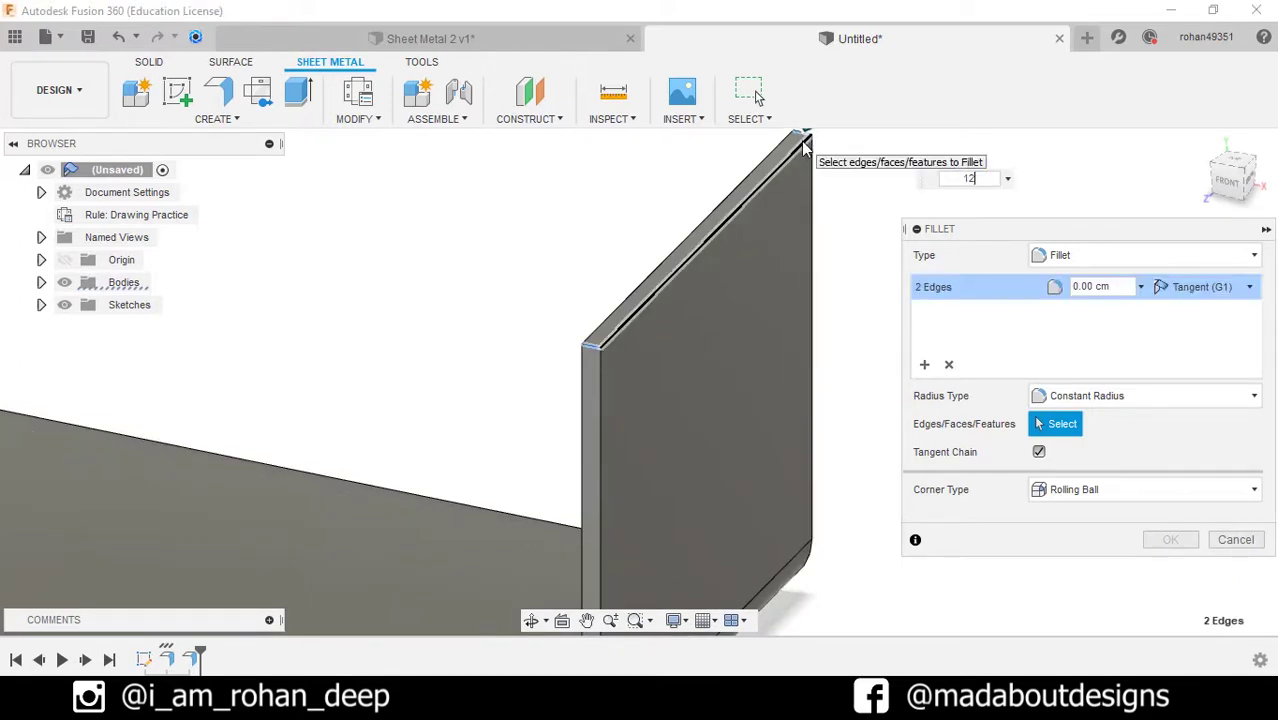
type("12.5")
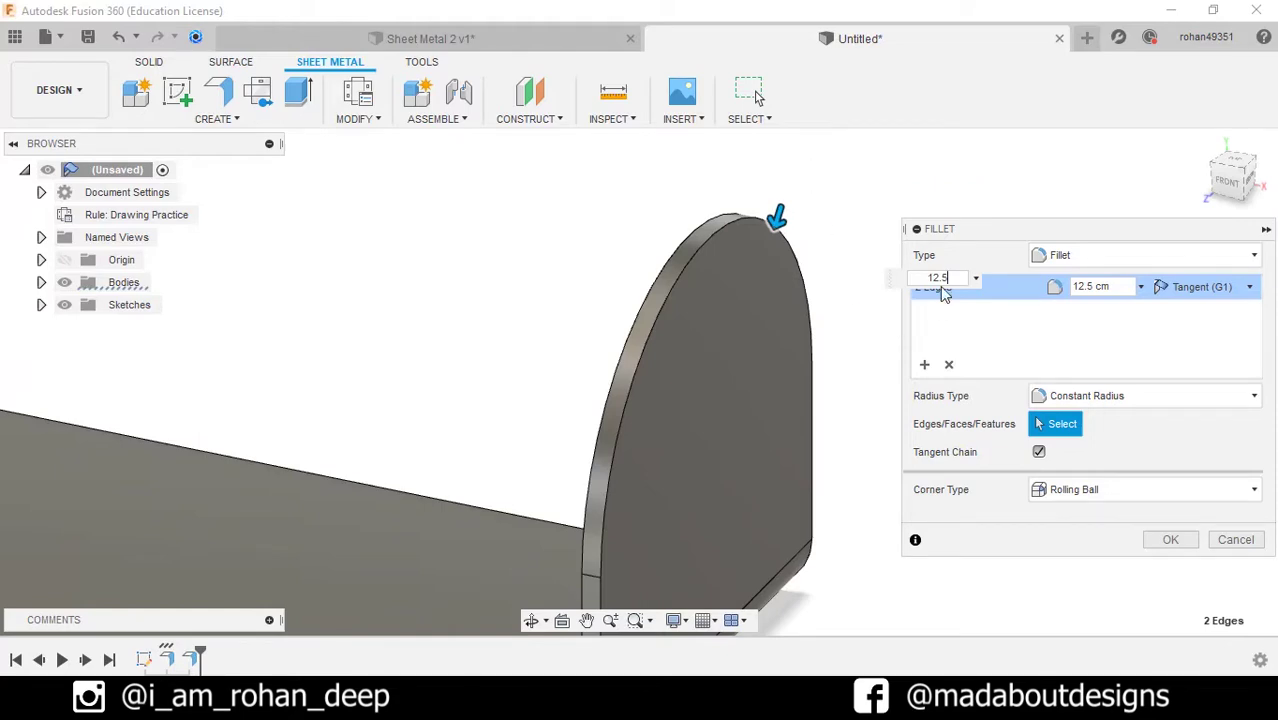
left_click(1166, 540)
middle_click_drag(1010, 420, 936, 402, "shift")
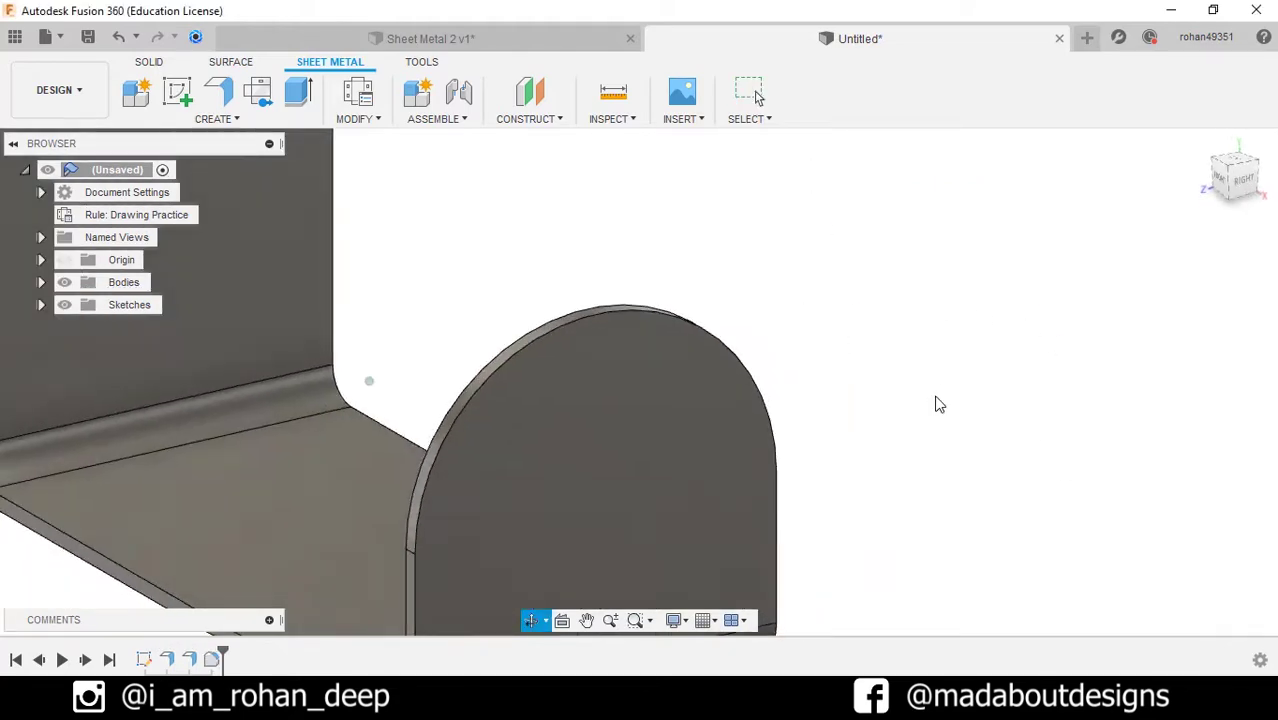
left_click(620, 393)
Step: On the arched wall, sketch a 7.5 cm diameter bore circle centred at height 15
left_click(174, 96)
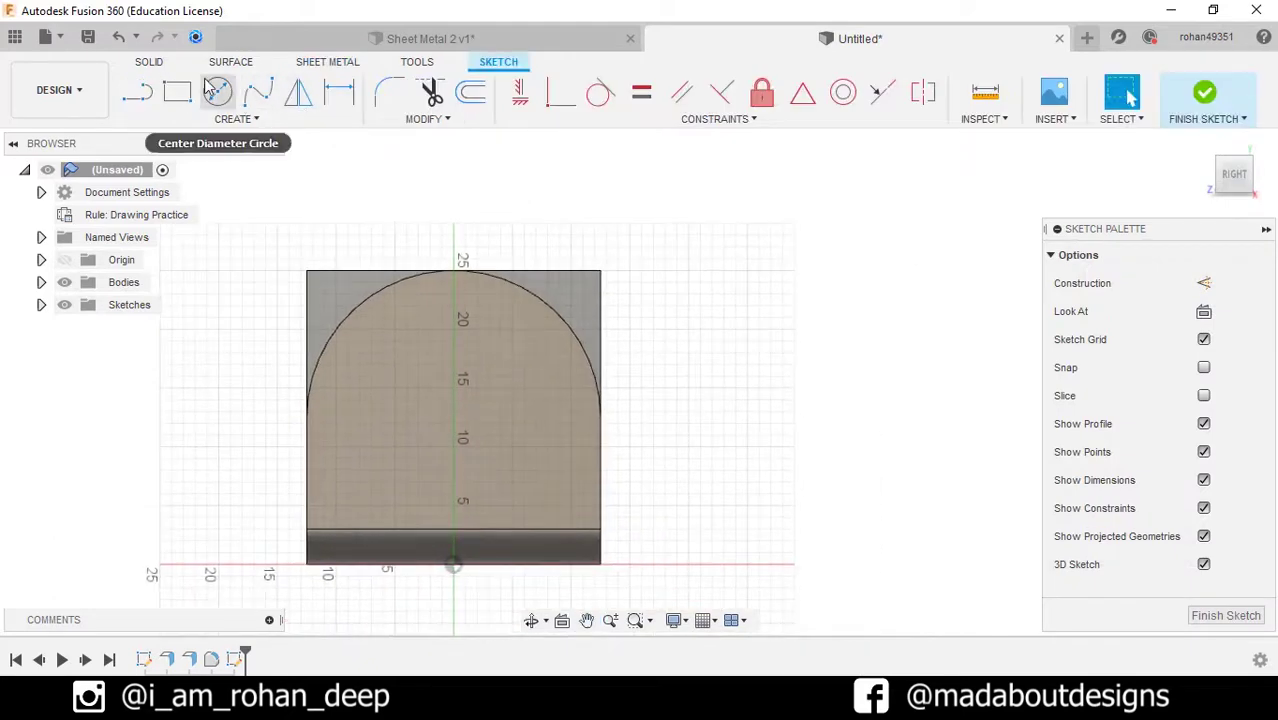
left_click(217, 92)
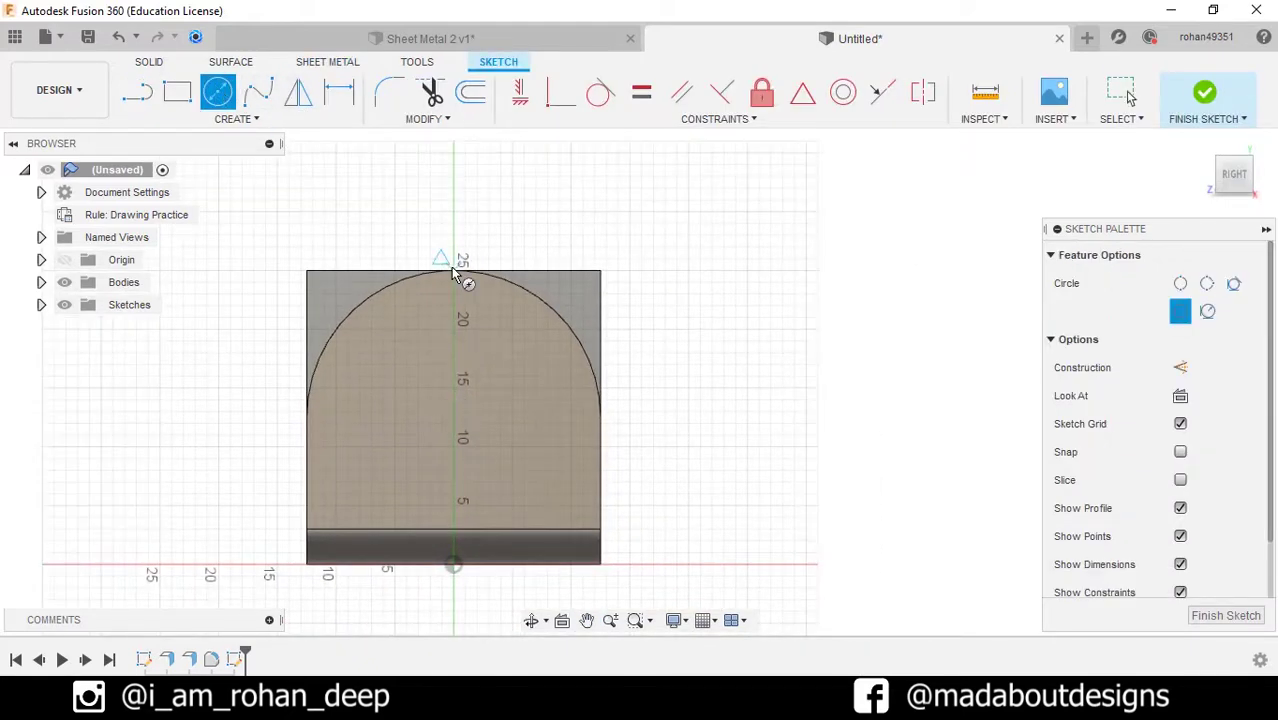
left_click(463, 391)
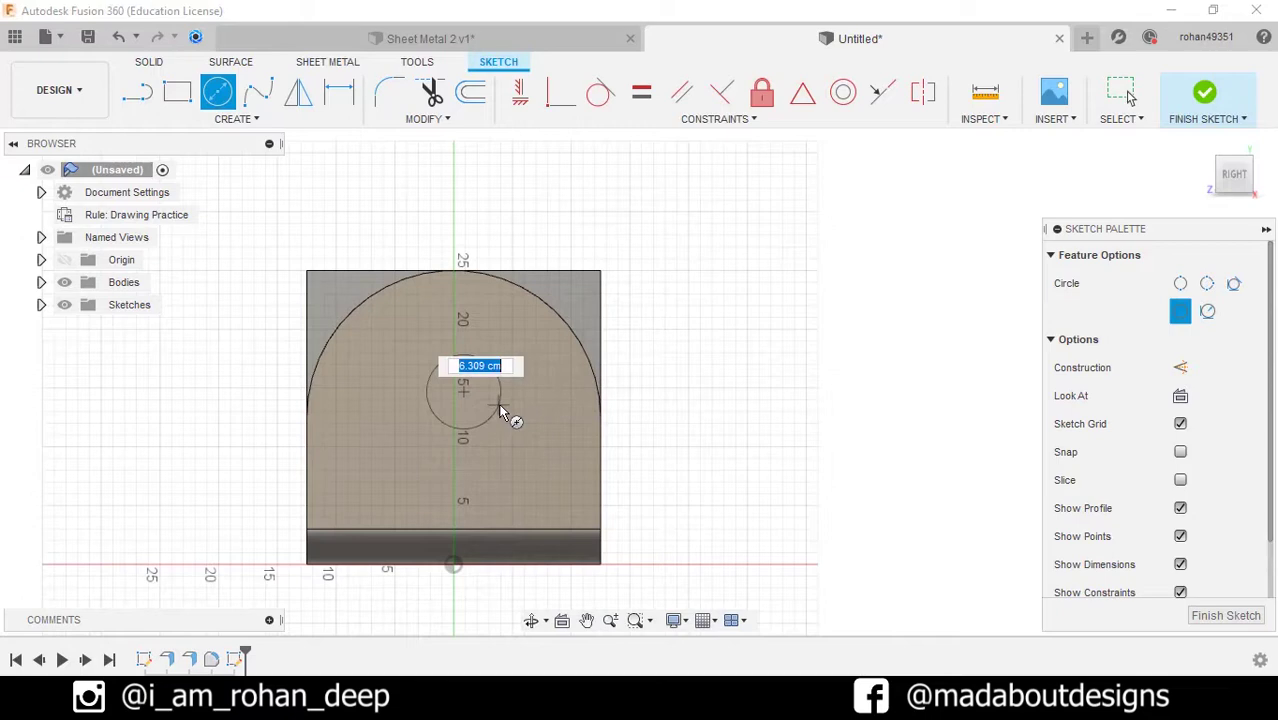
type("7.5")
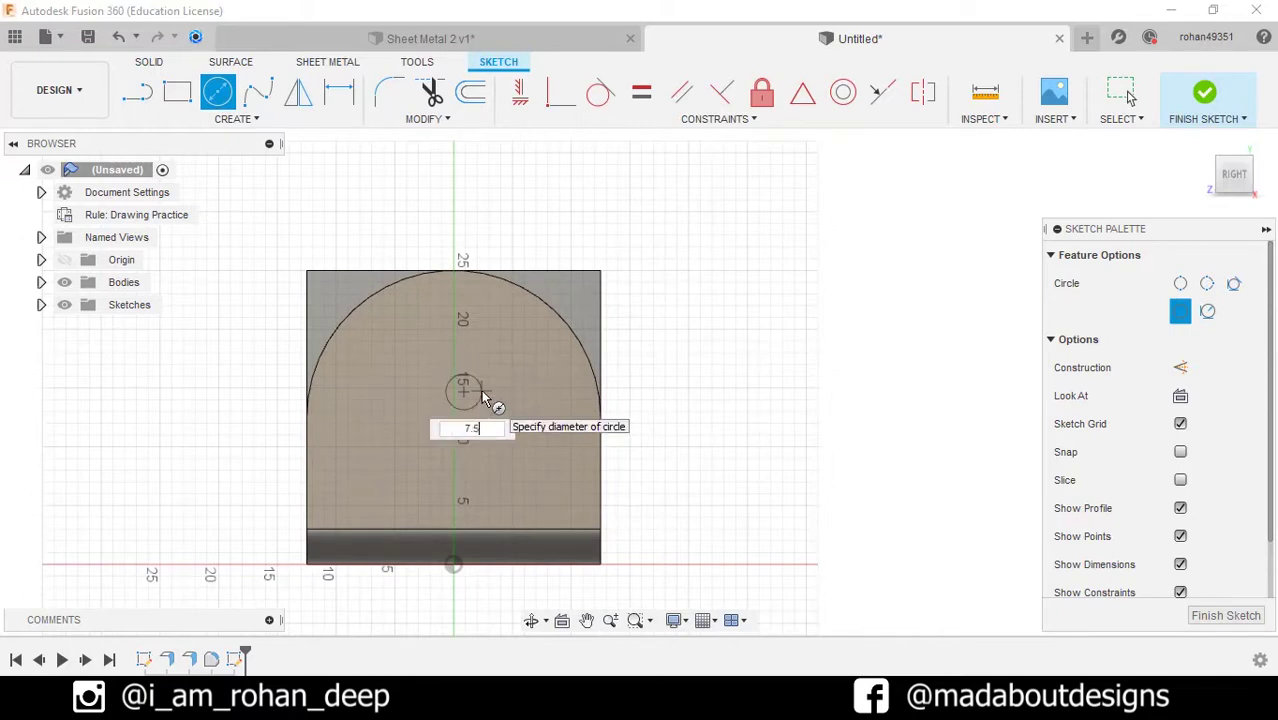
key("Return")
key("Escape")
Step: Add a concentric 12.5 cm construction circle around the bore
scroll(482, 392, "up", 2)
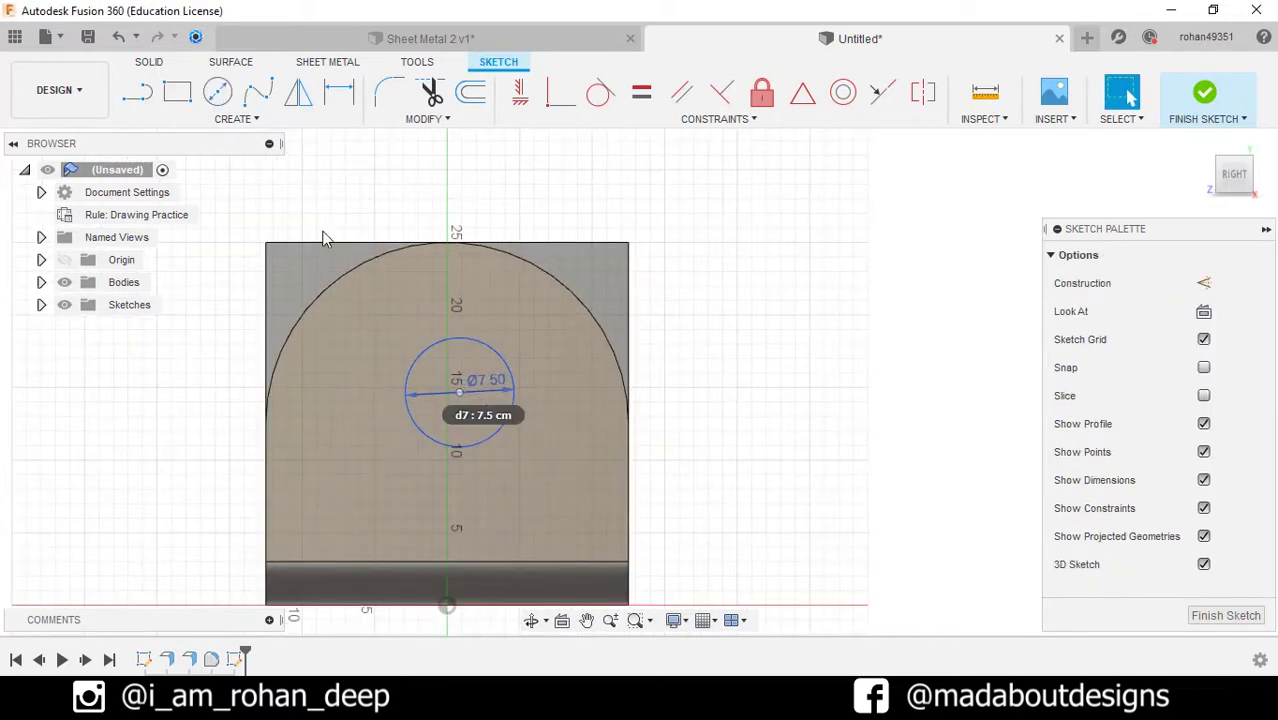
key("c")
left_click(459, 393)
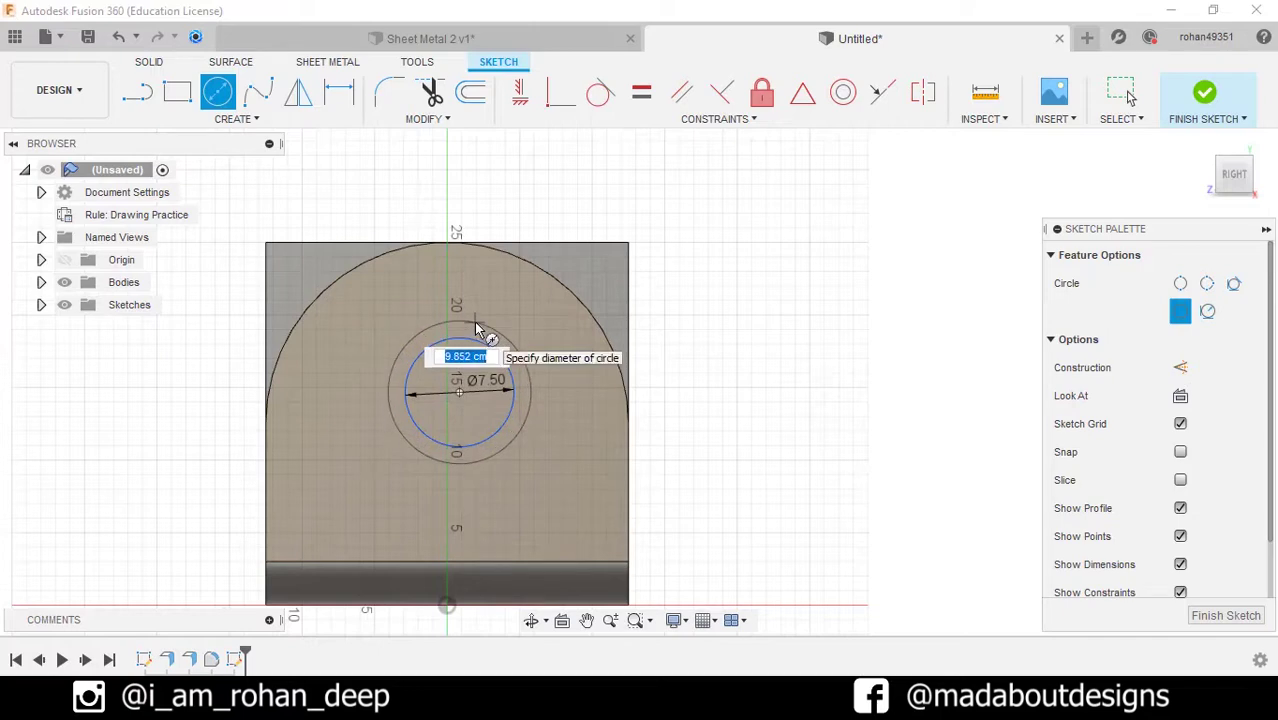
type("12.5")
key("Tab")
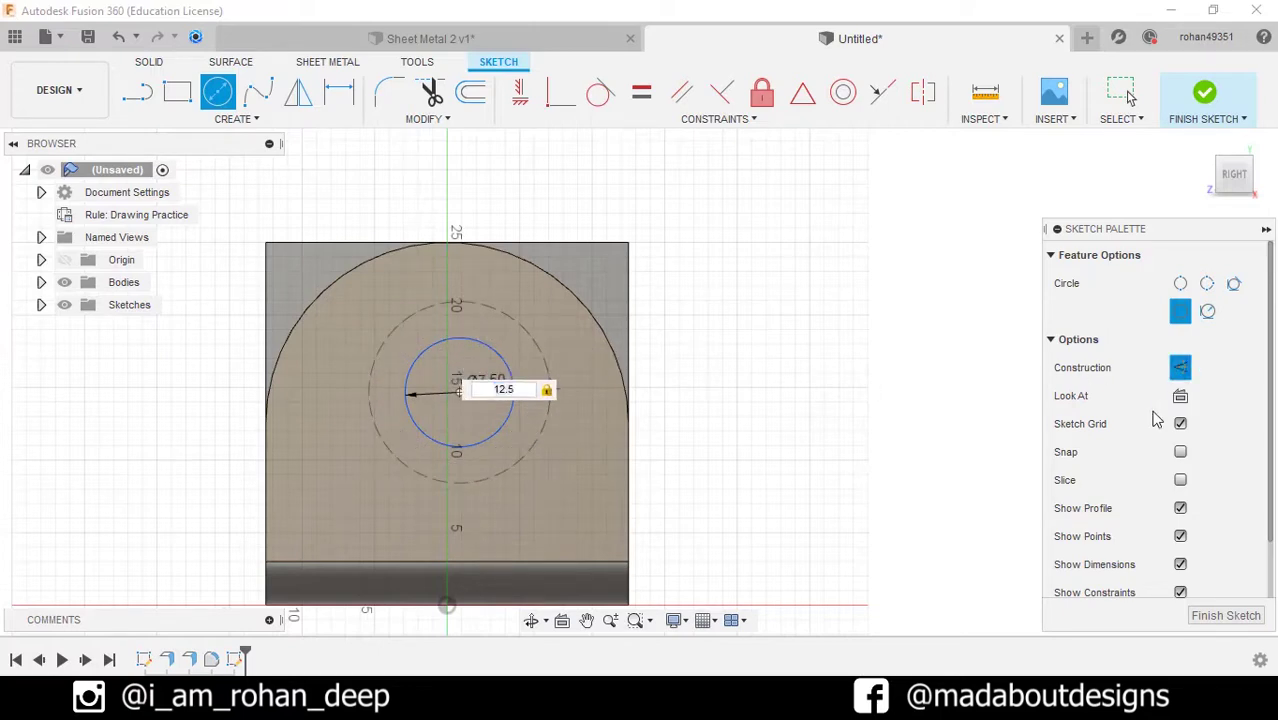
key("Return")
key("Escape")
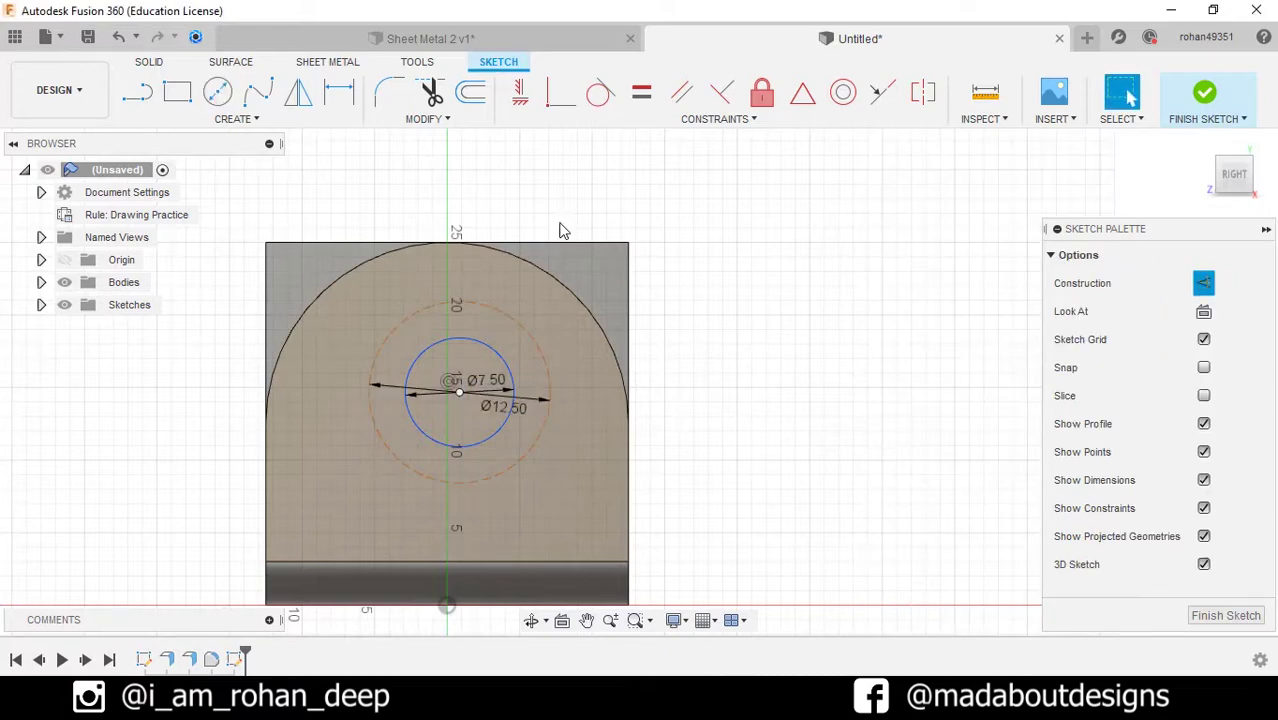
Step: Draw a normal 2 cm circle centred at the top of the construction circle
left_click(217, 92)
left_click(1180, 368)
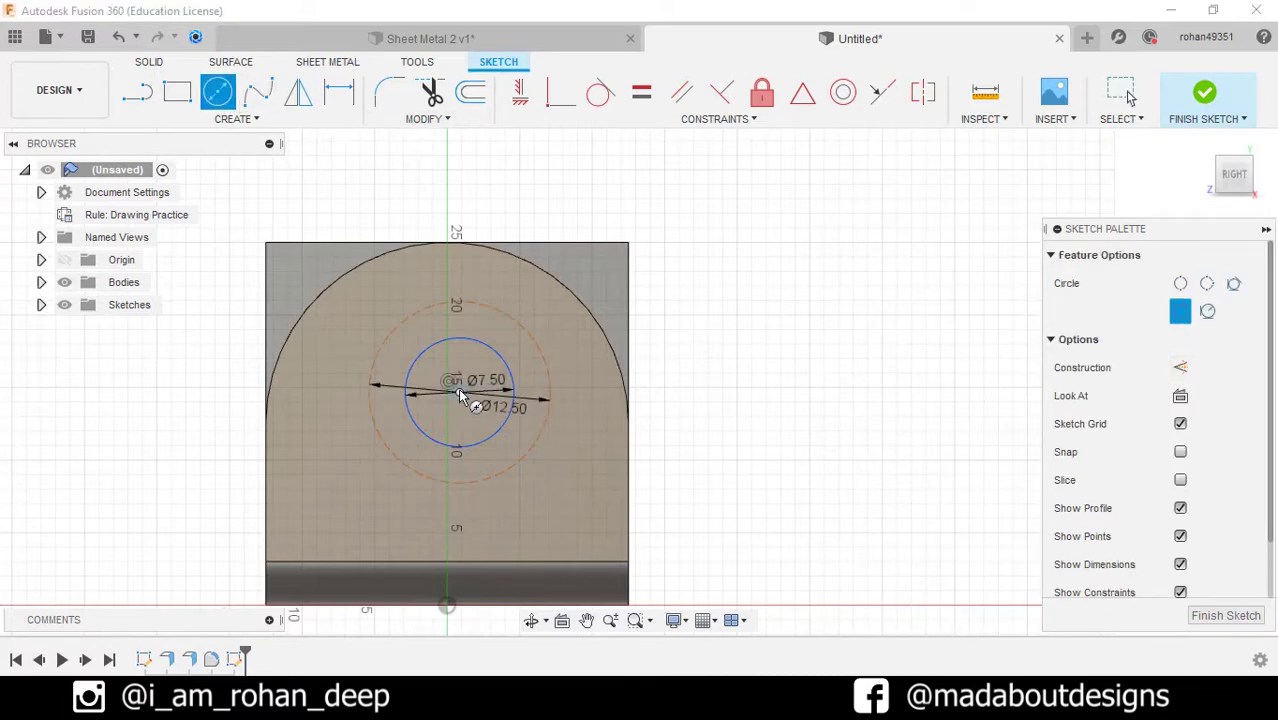
left_click(457, 303)
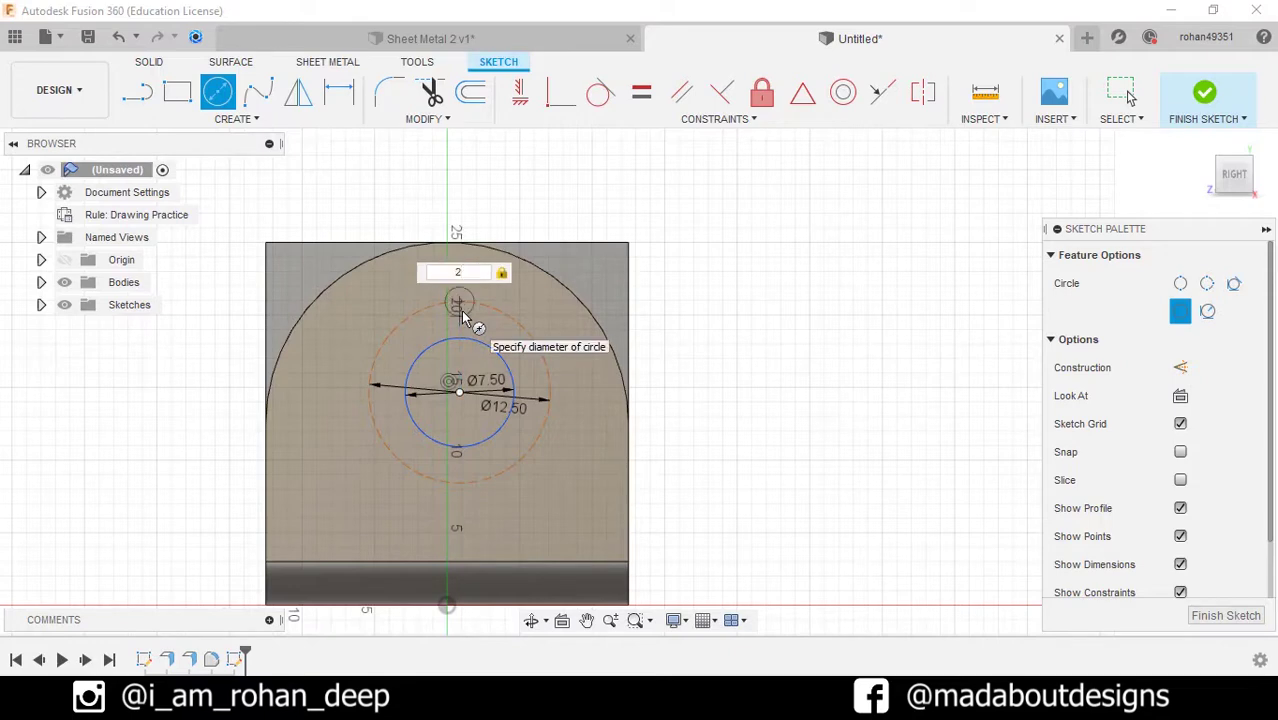
type("2")
key("Return")
key("Escape")
Step: Circular-pattern the 2 cm circle into four copies around the bore centre
left_click(236, 118)
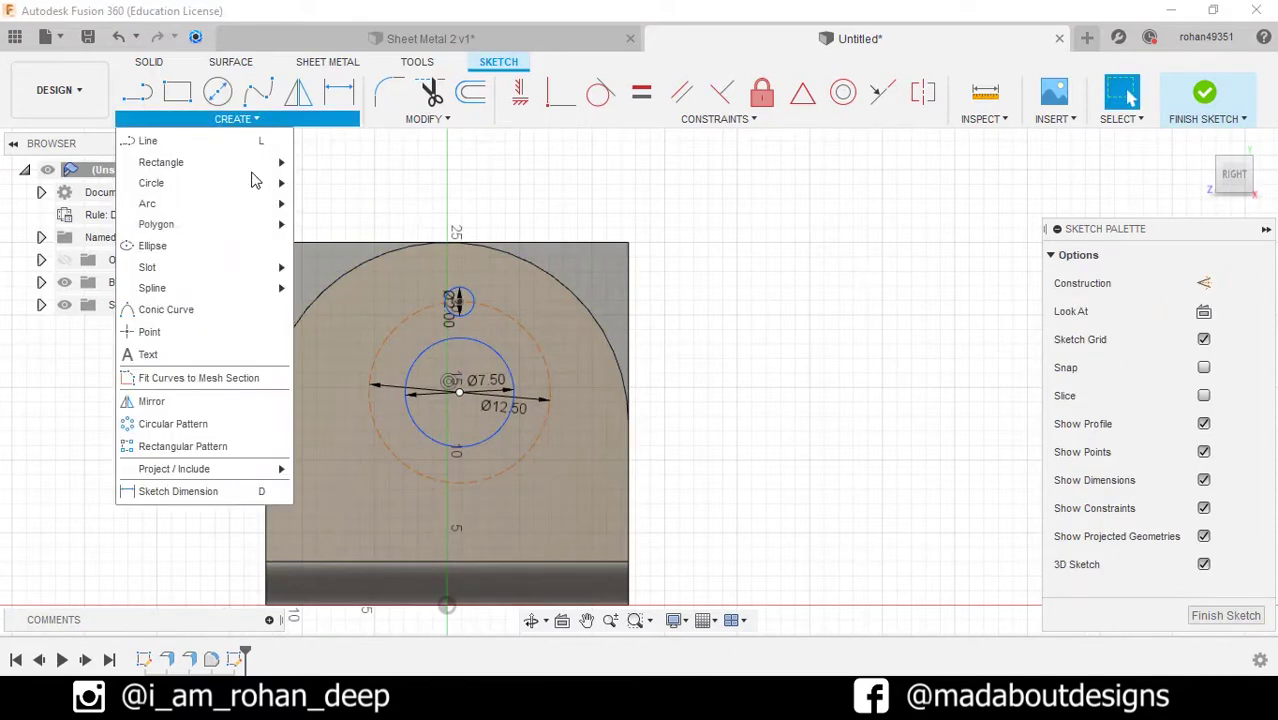
left_click(239, 423)
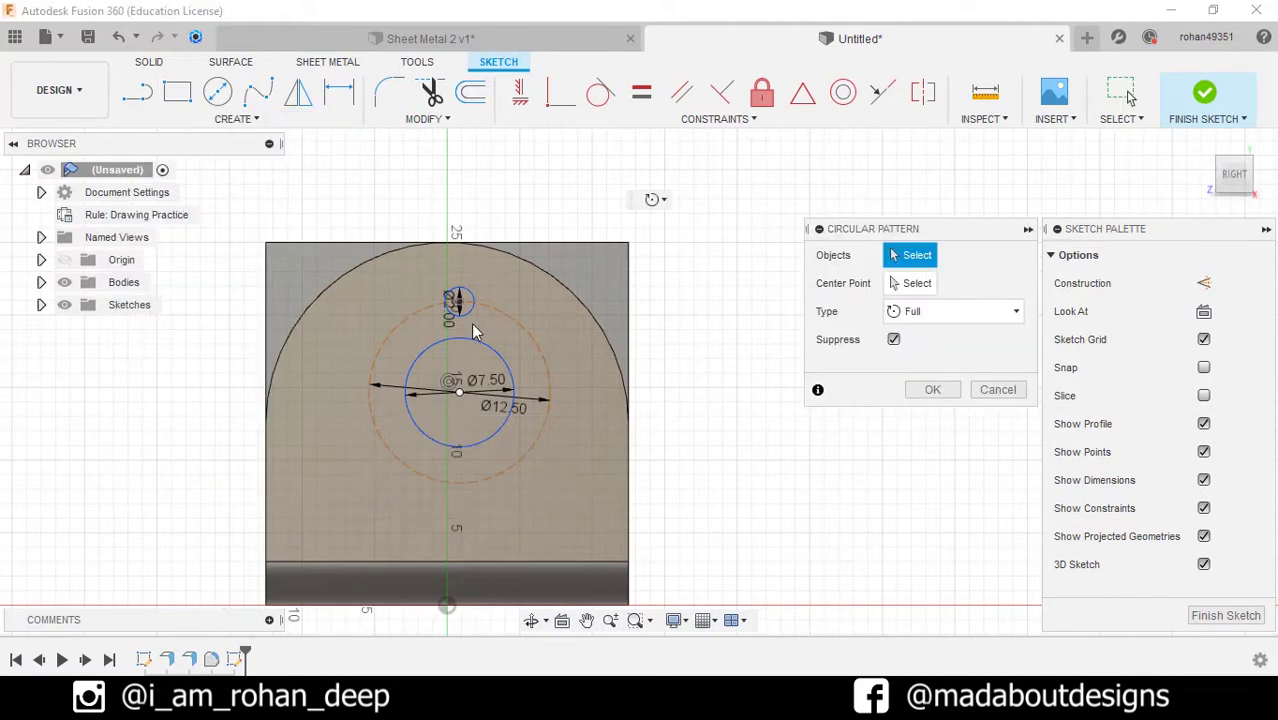
left_click(467, 301)
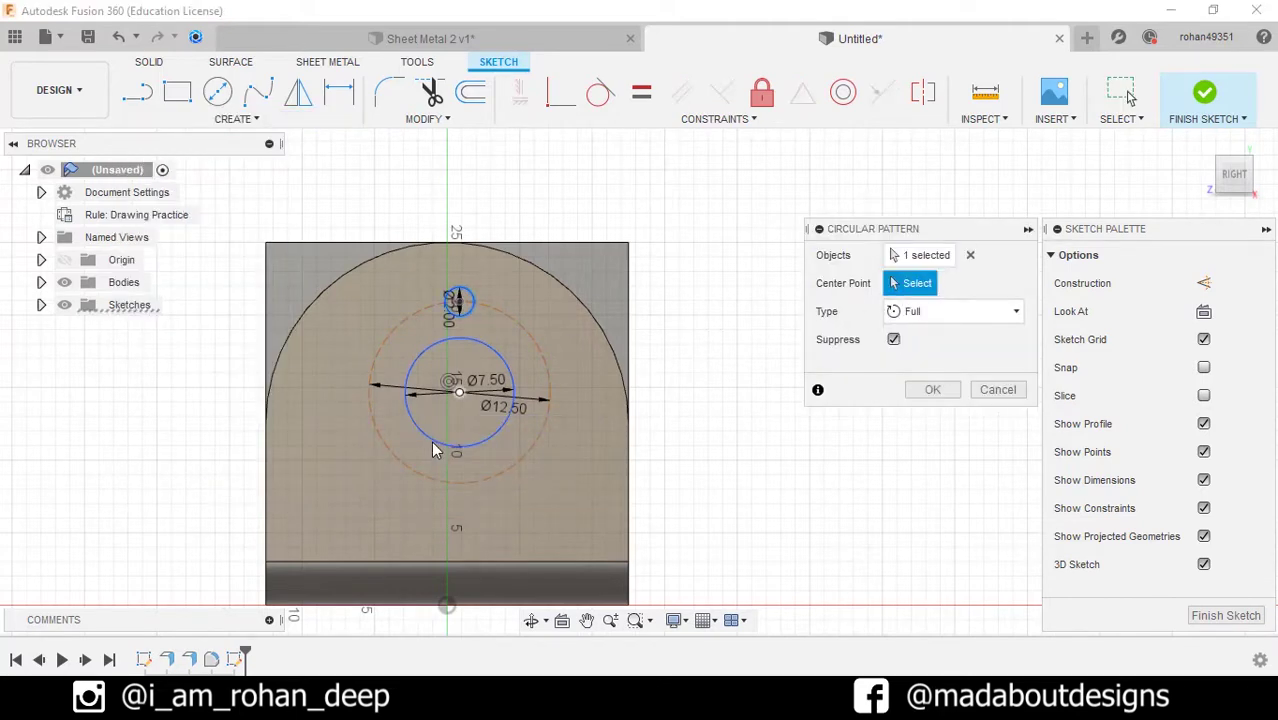
left_click(460, 392)
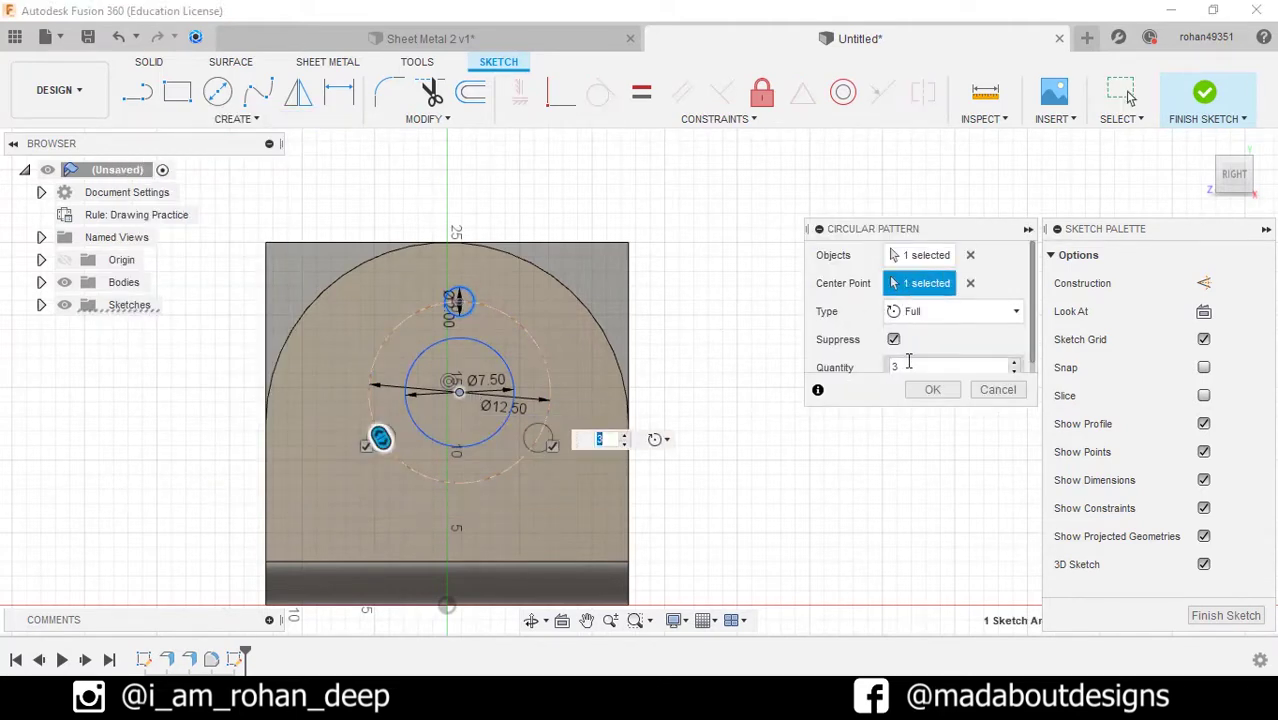
key("Return")
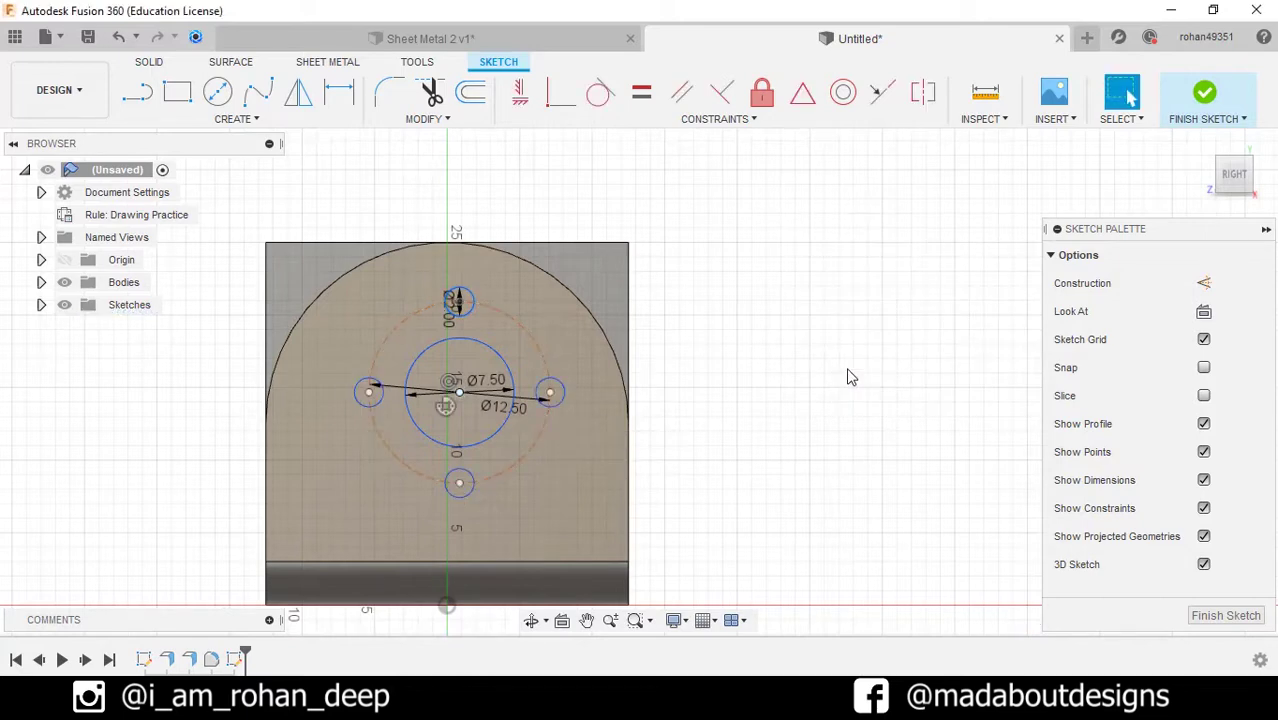
Step: Dimension the hole pattern centre 12.5 from the wall's left edge
left_click(340, 98)
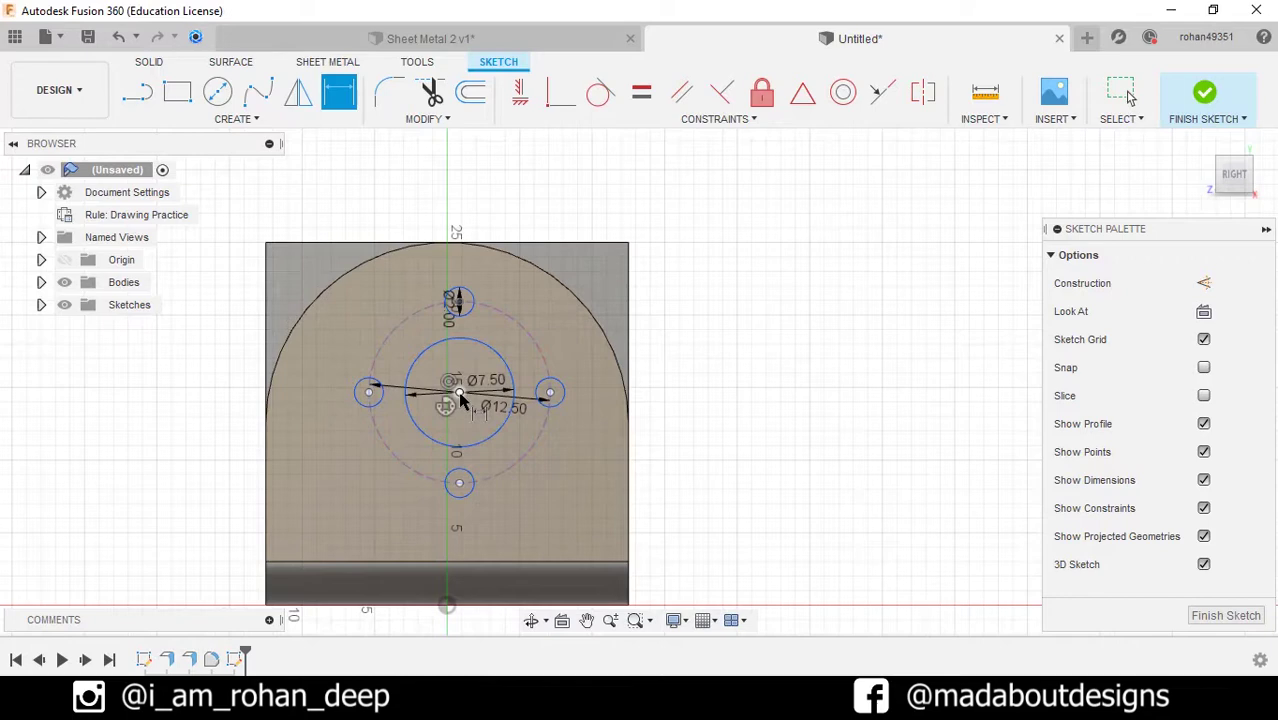
left_click(460, 395)
left_click(267, 480)
left_click(430, 212)
type("12.5")
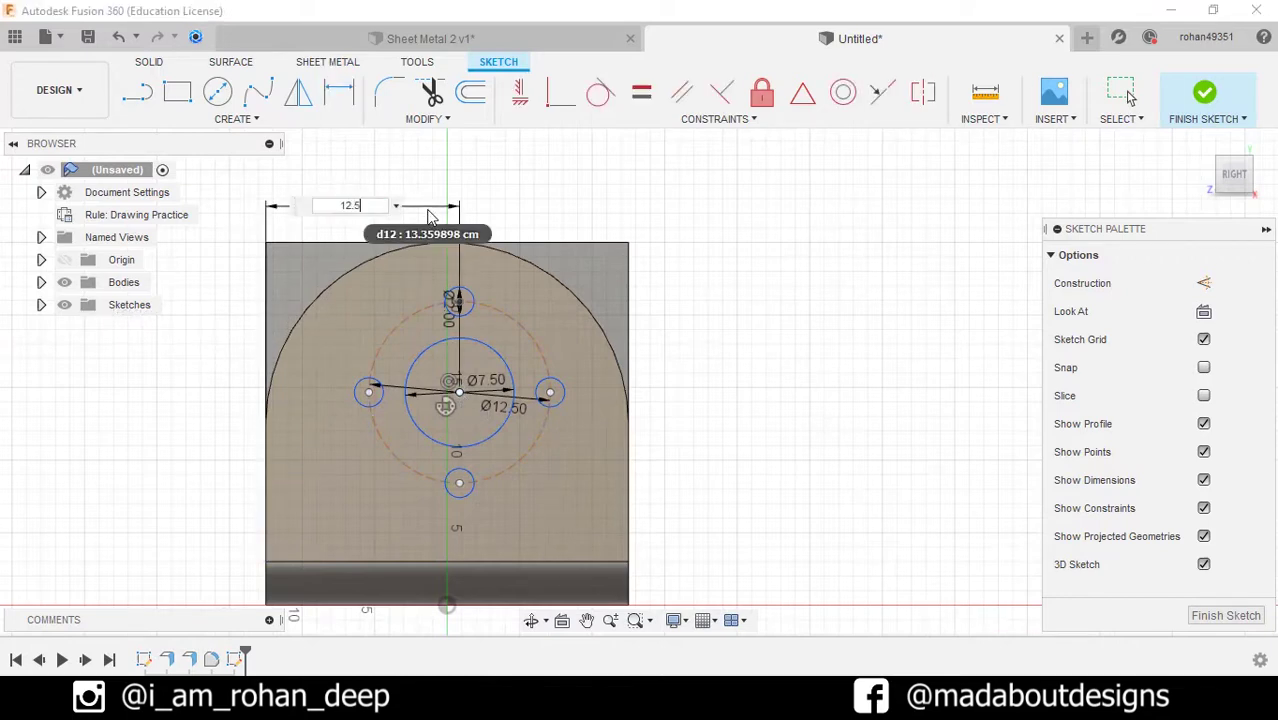
key("Return")
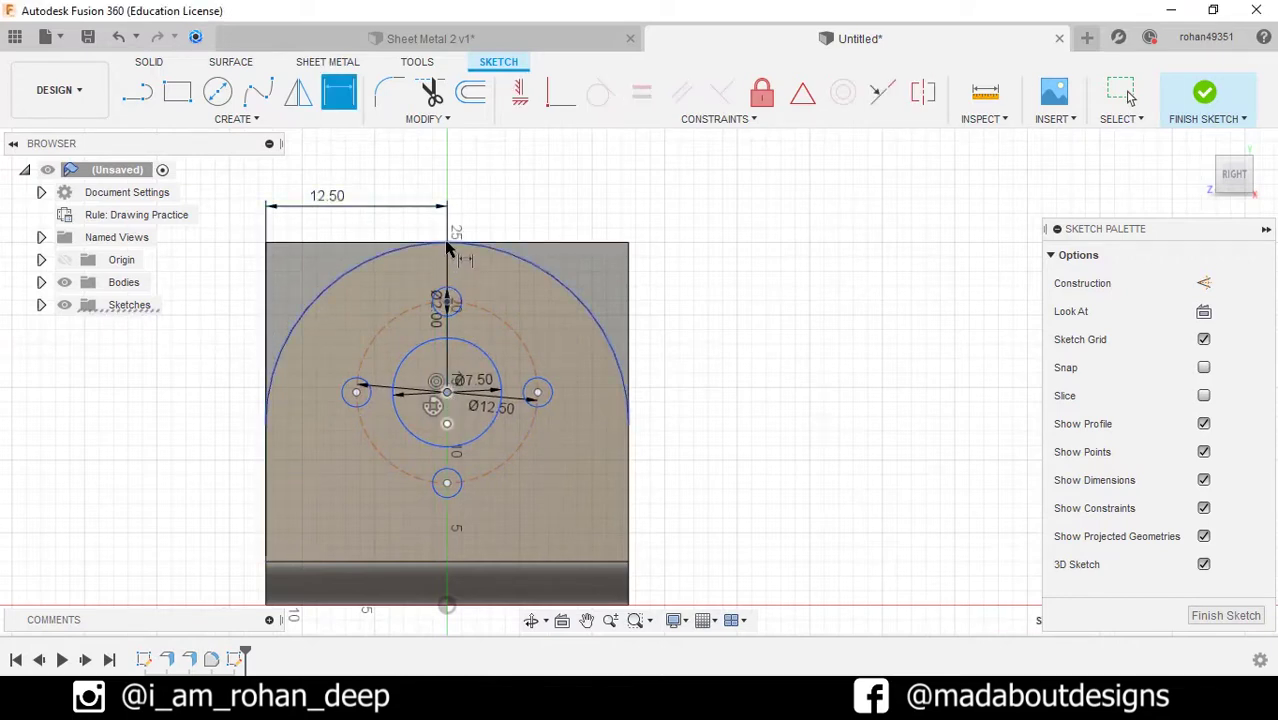
Step: Dimension the centre 12.5 from the top edge and finish the sketch
left_click(540, 243)
left_click(537, 392)
left_click(756, 342)
type("12.5")
key("Return")
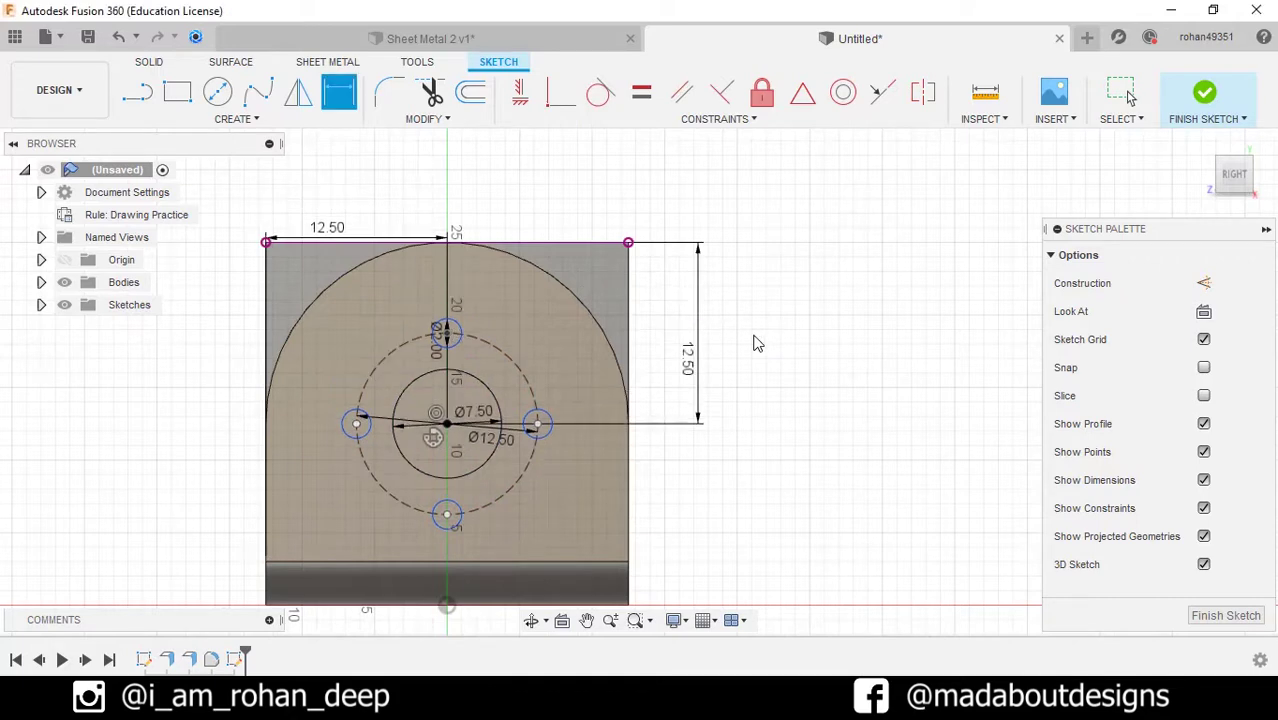
middle_click_drag(765, 348, 856, 282)
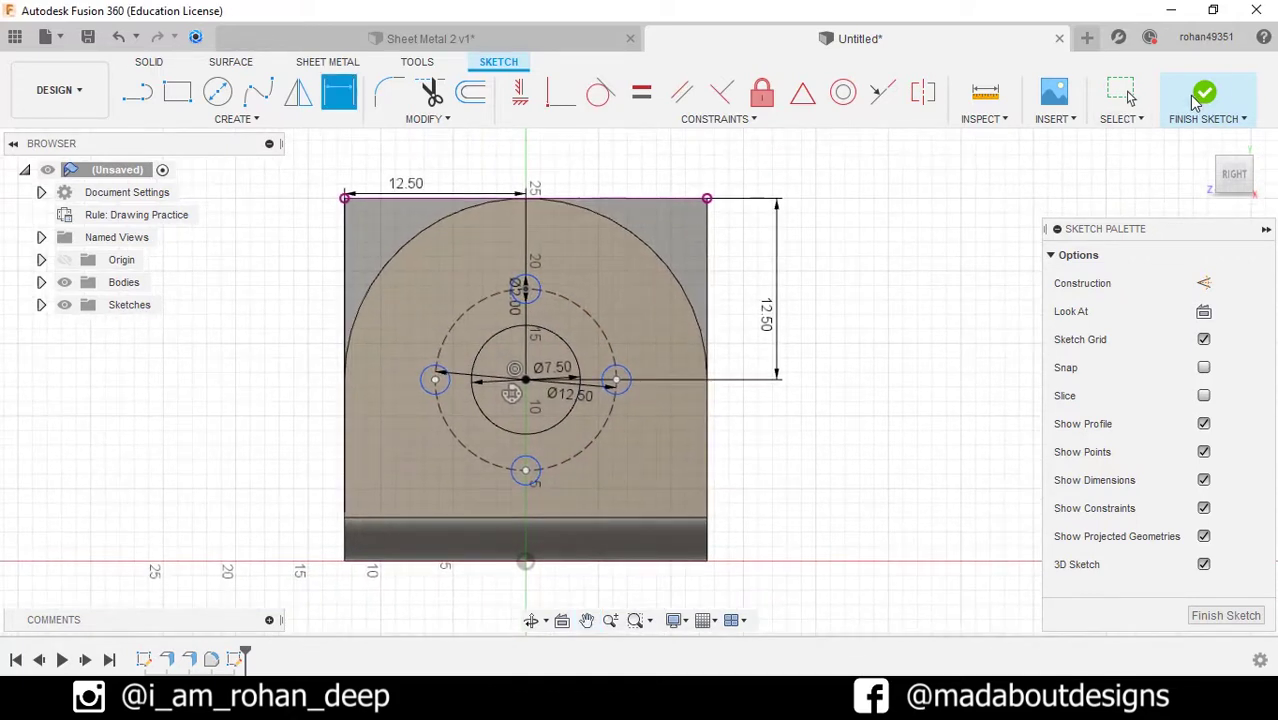
left_click(1200, 95)
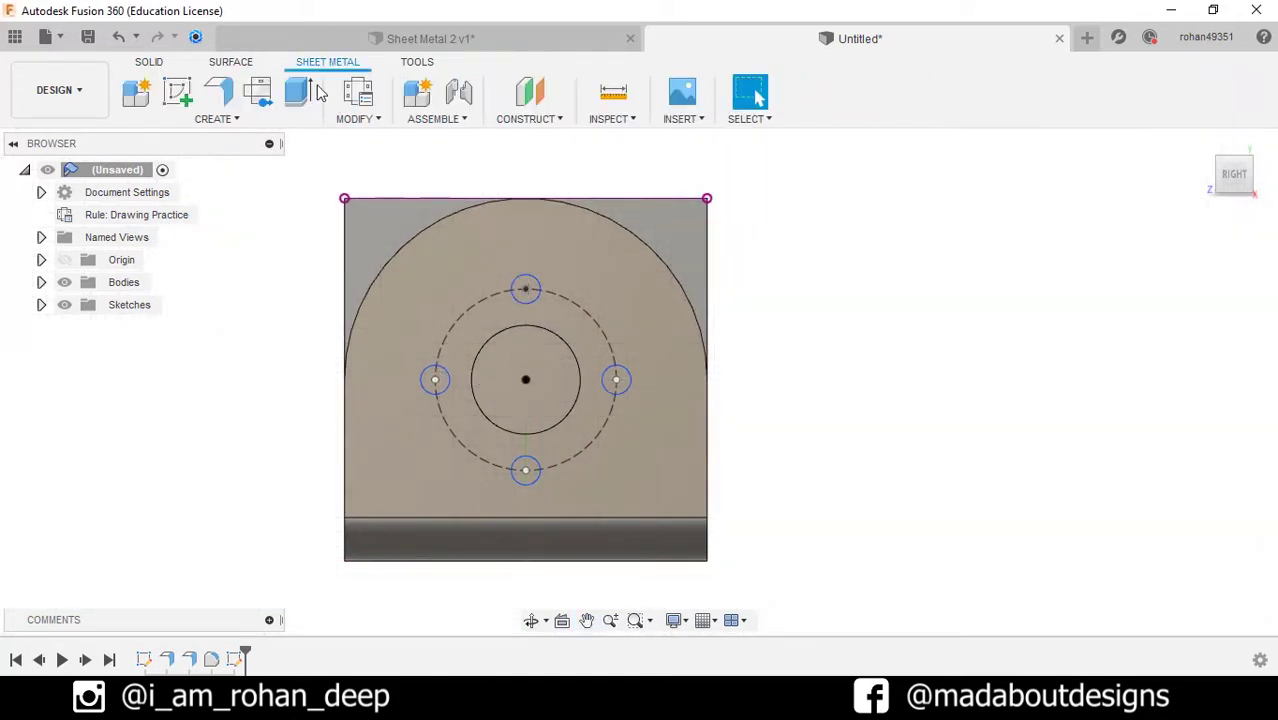
Step: Extrude the bore circle and the four small circle profiles
left_click(299, 92)
left_click(525, 395)
left_click(435, 380)
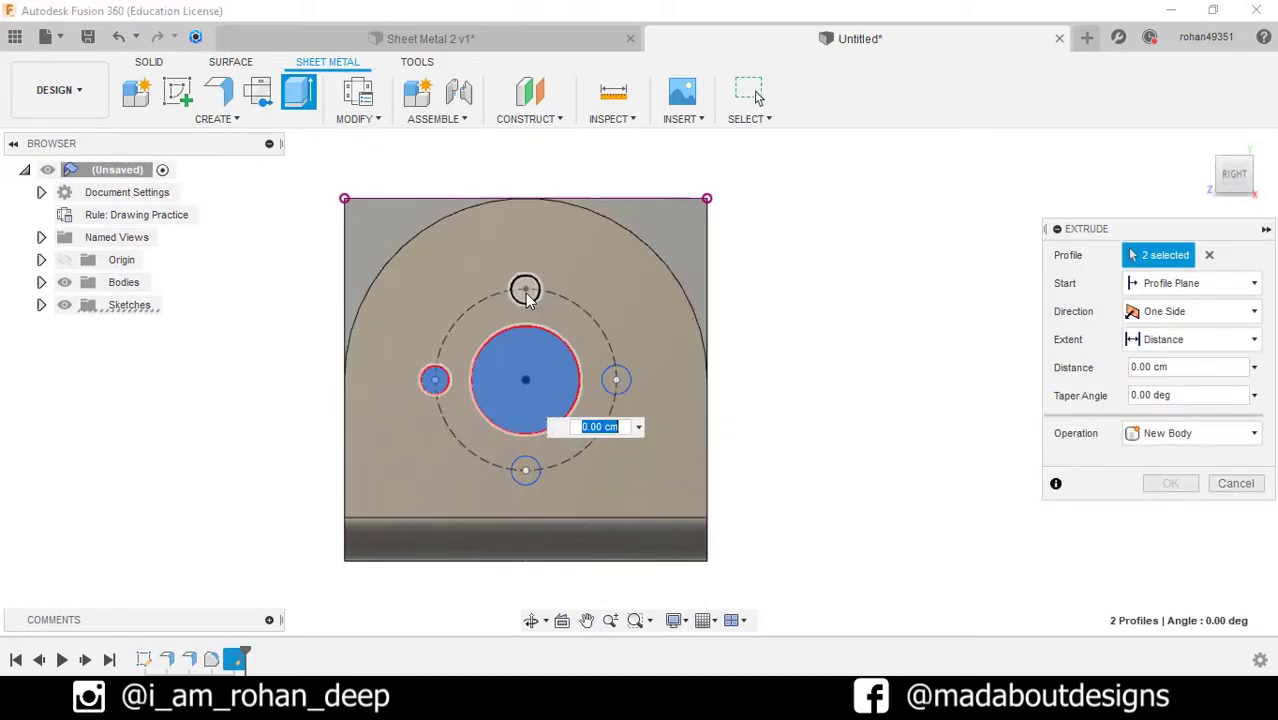
left_click(525, 290)
left_click(614, 378)
left_click(525, 469)
scroll(540, 355, "down", 1)
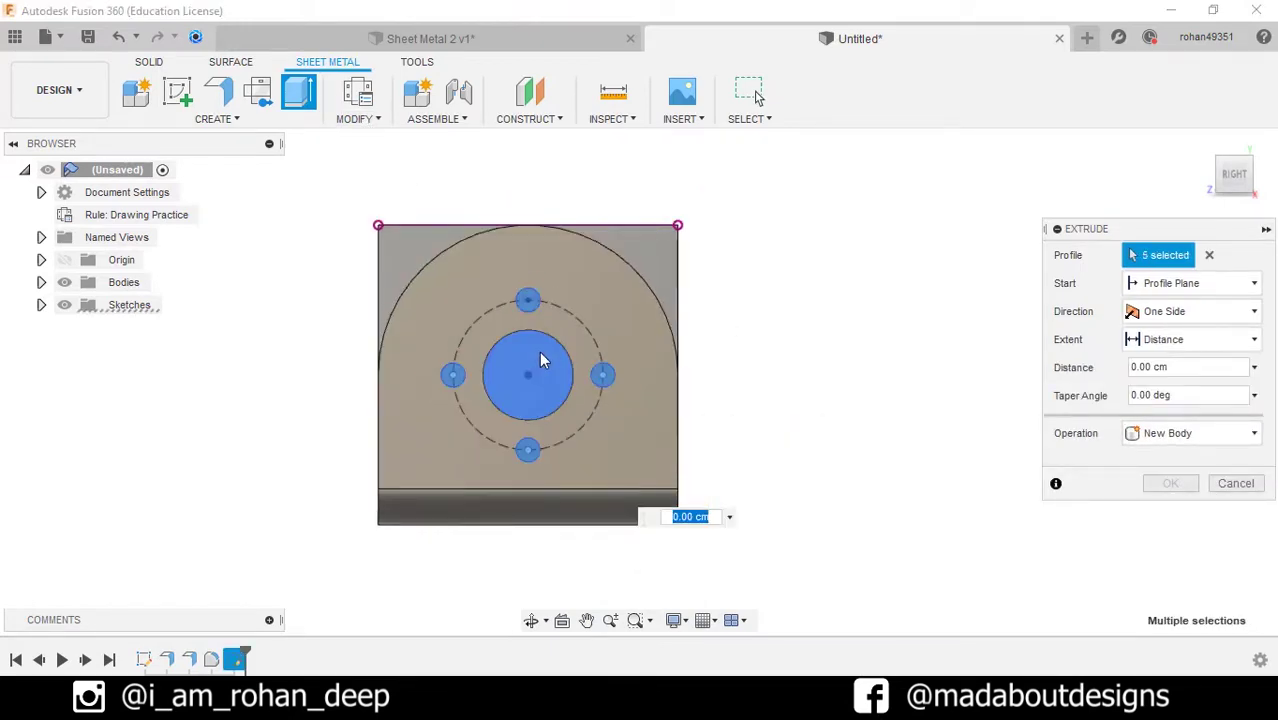
Step: Cut the five profiles 5 cm through the flange to form the holes
middle_click_drag(539, 360, 785, 485, "shift")
left_click_drag(797, 490, 715, 475)
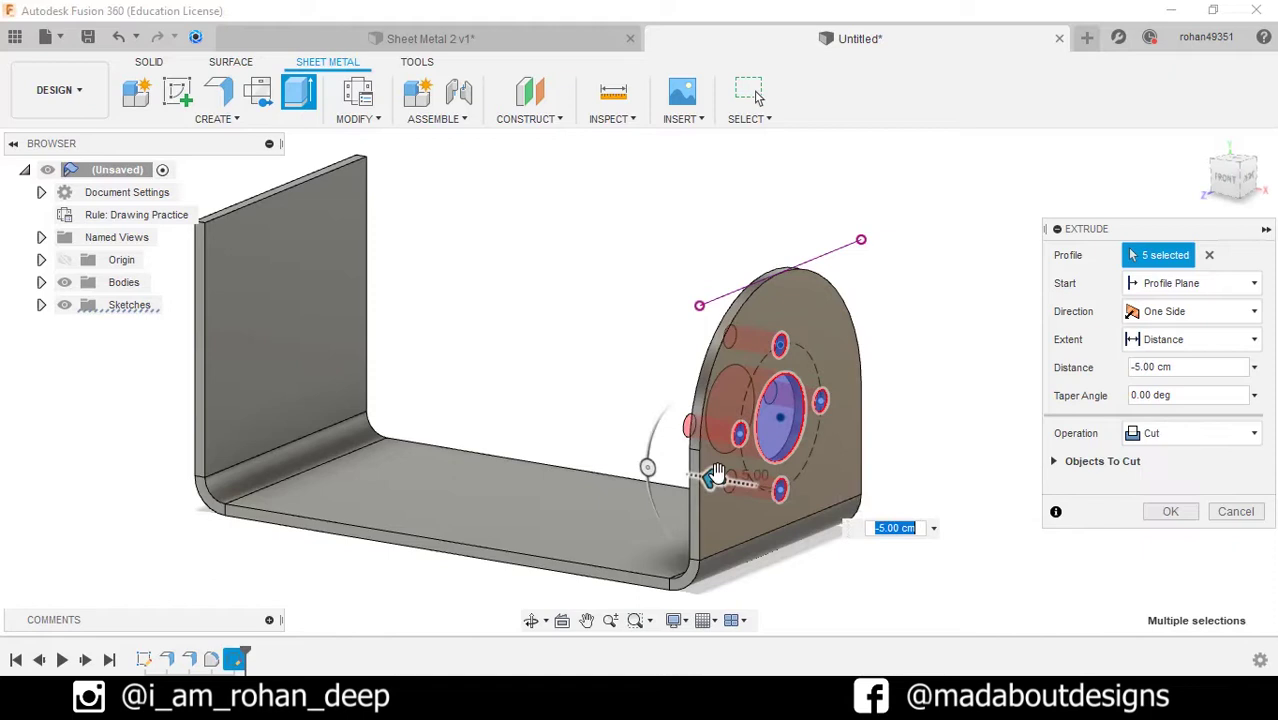
left_click(1187, 436)
left_click(1165, 481)
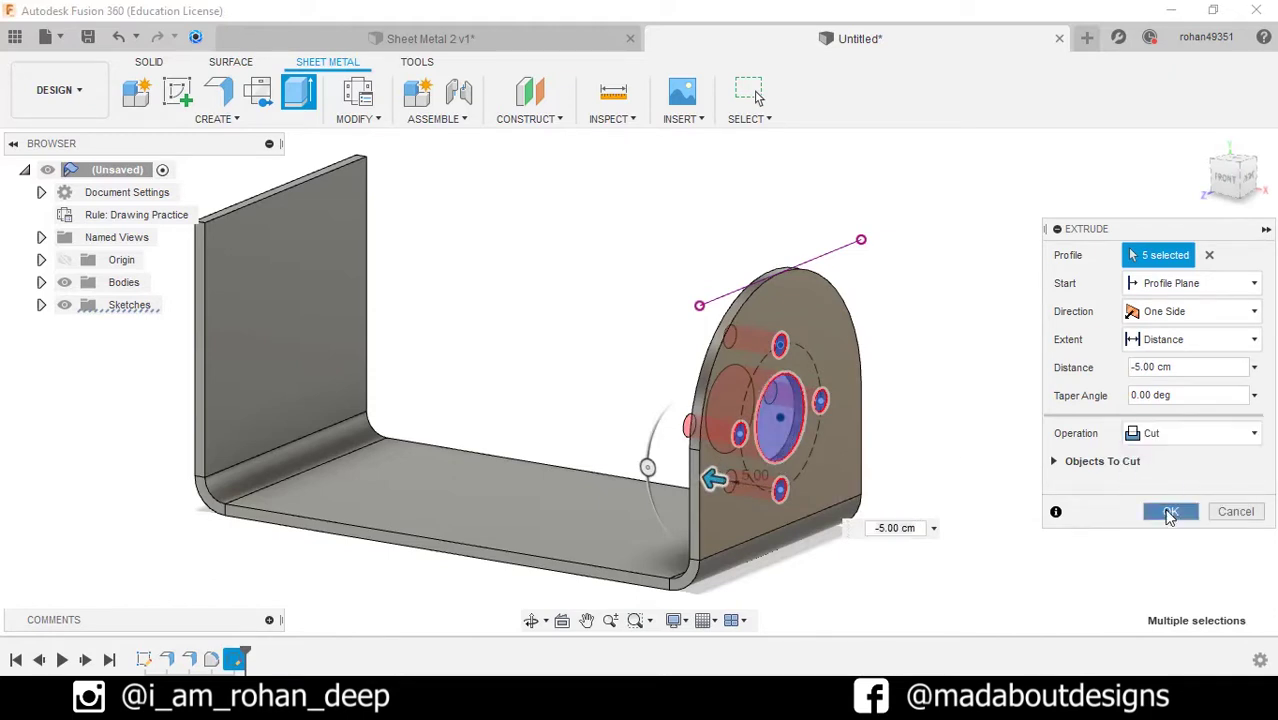
left_click(1170, 514)
middle_click_drag(1050, 425, 1206, 427, "shift")
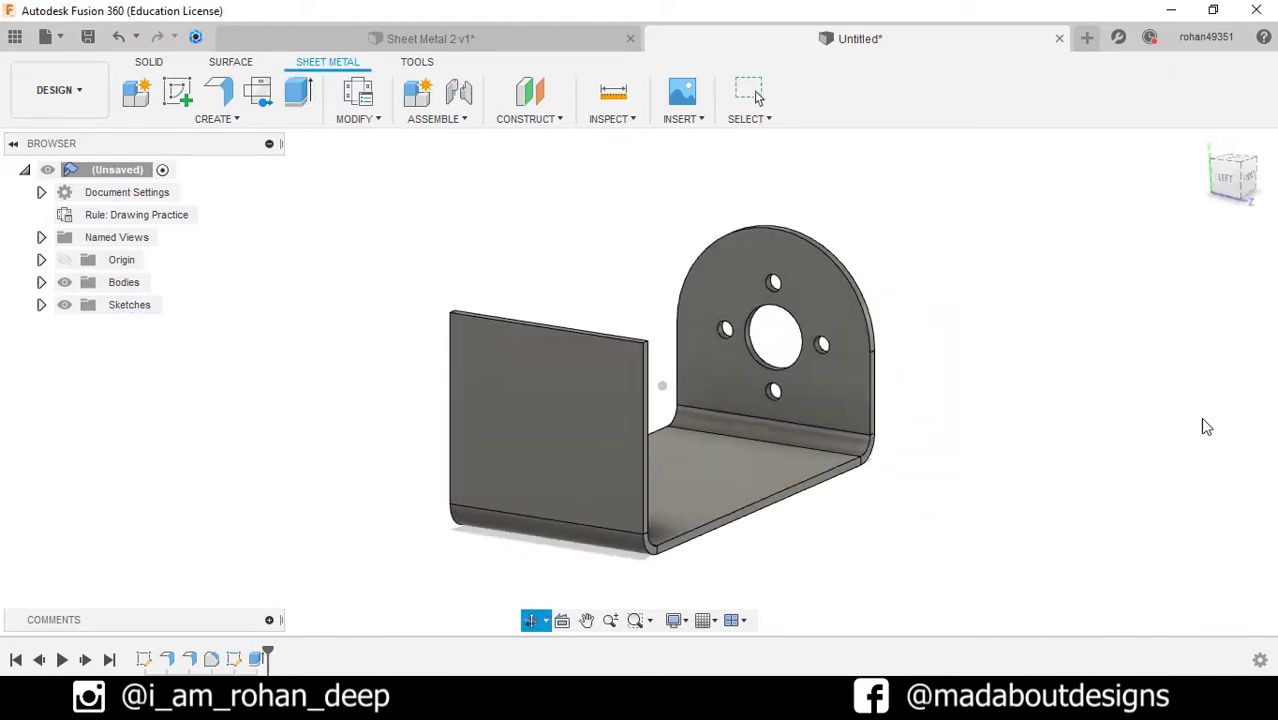
Step: On the opposite side wall, sketch a vertical centre-point slot 10 long and 5 wide
left_click(565, 425)
left_click(177, 92)
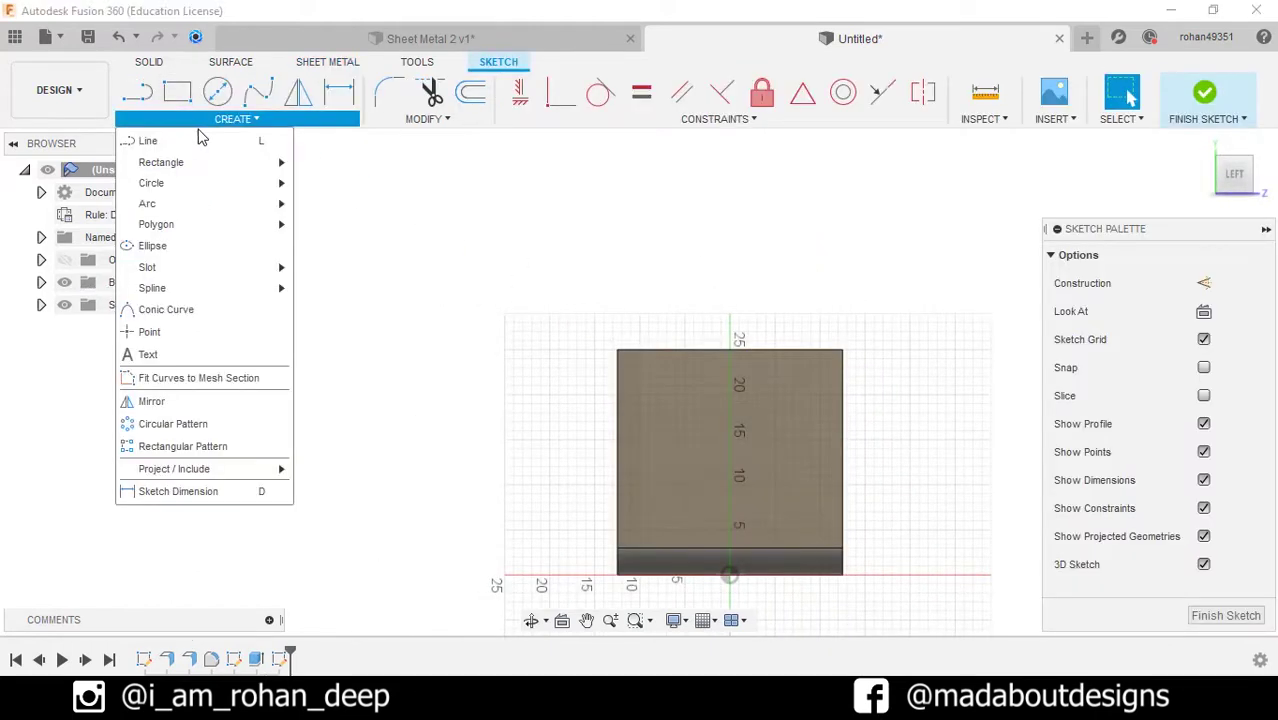
mouse_move(215, 267)
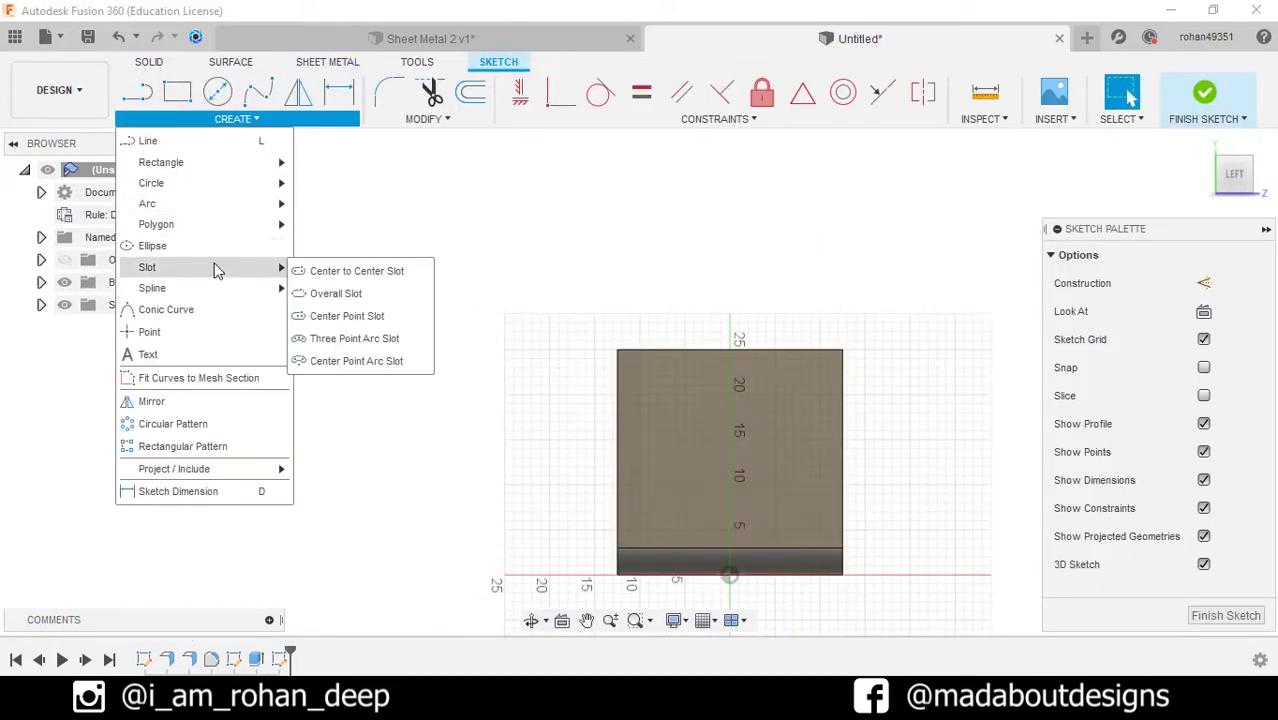
left_click(376, 317)
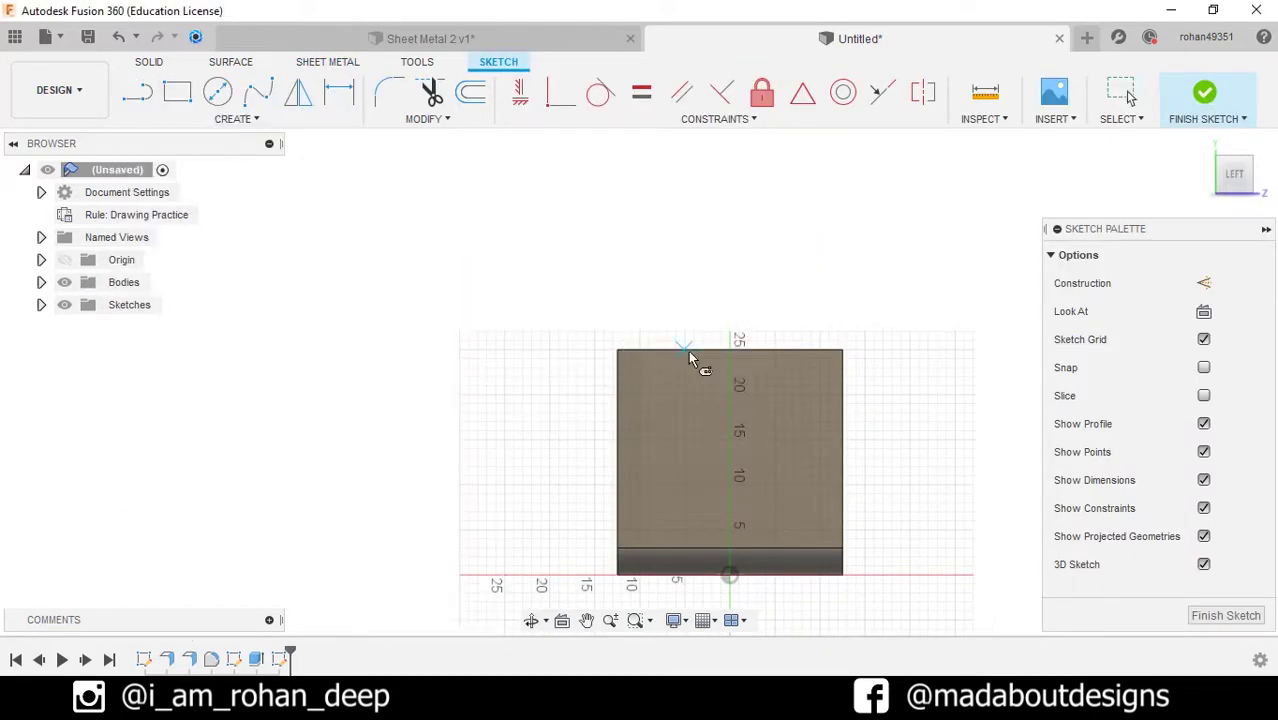
left_click(735, 382)
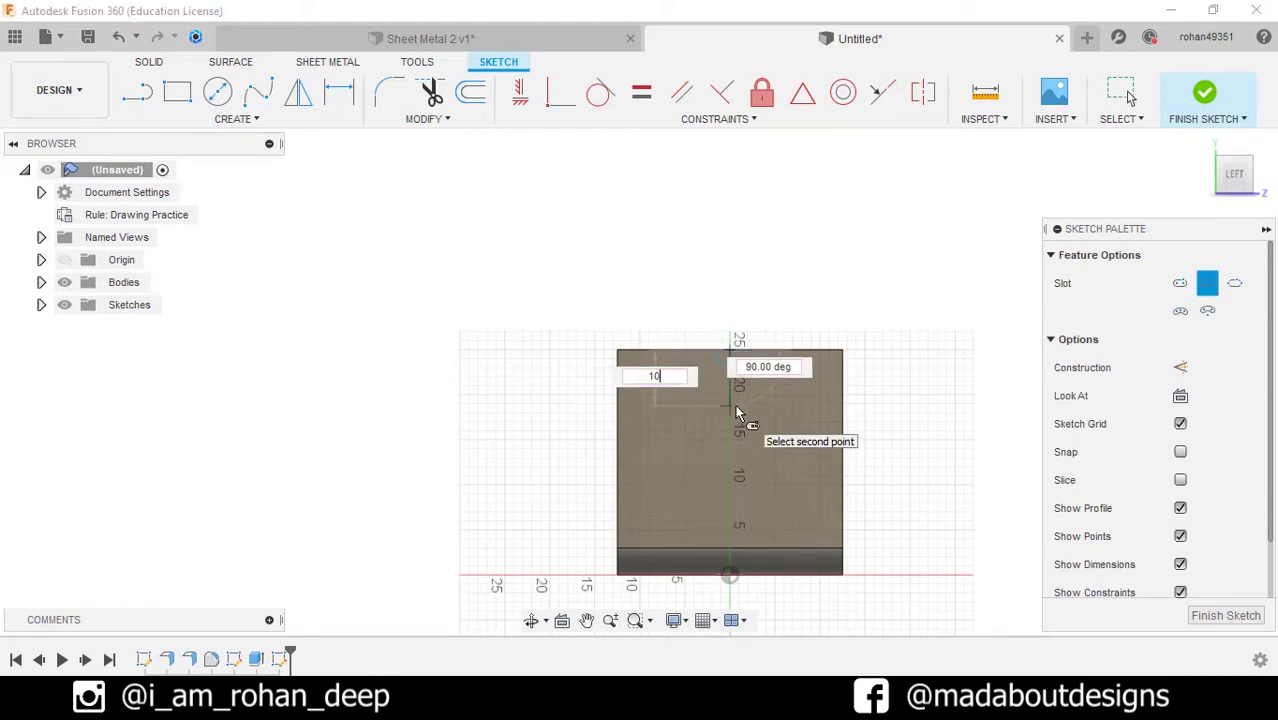
key("Tab")
key("Return")
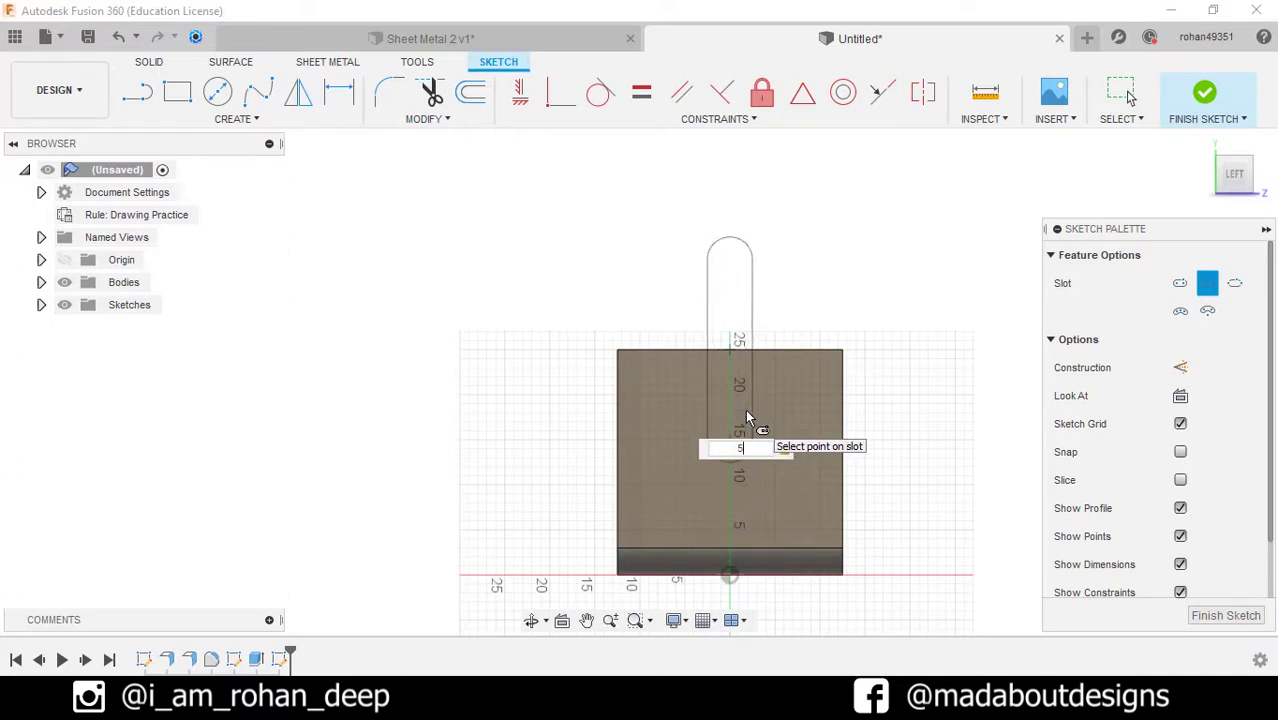
key("Tab")
key("Return")
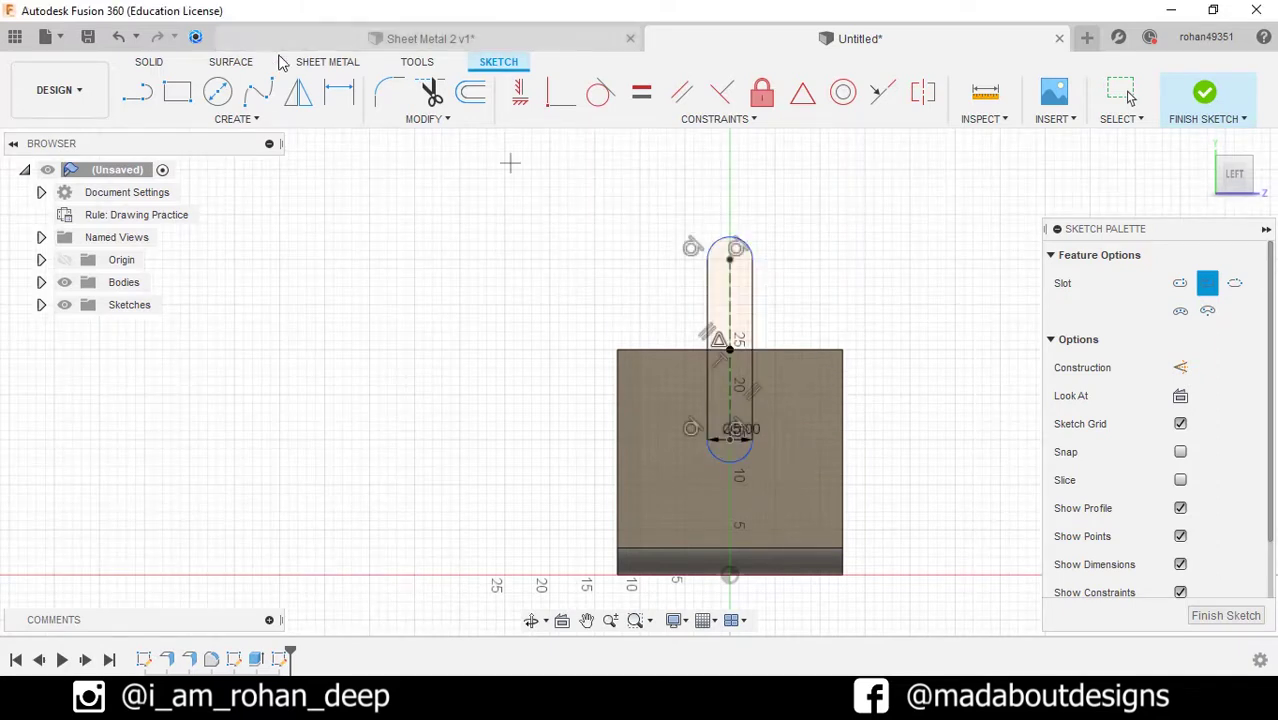
Step: Extrude the slot profile -5 cm as a cut, notching the side wall from its top edge
left_click(1208, 92)
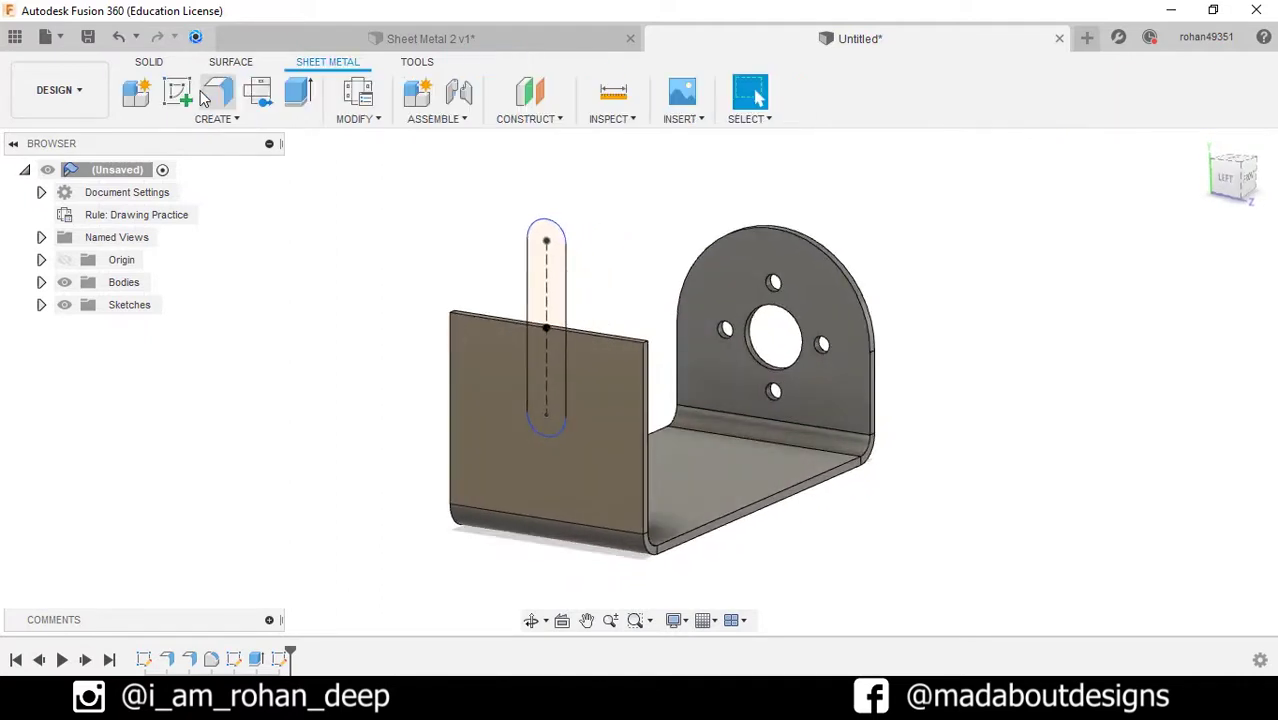
left_click(298, 92)
left_click(547, 372)
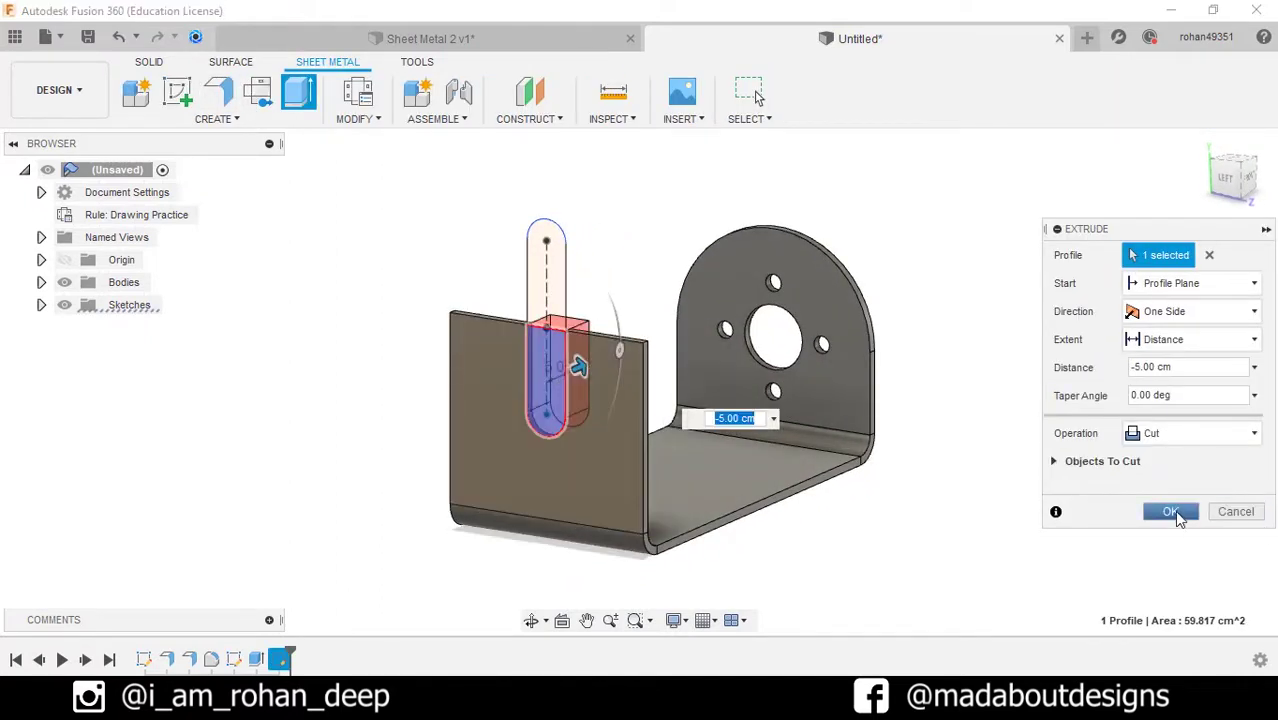
left_click(1172, 512)
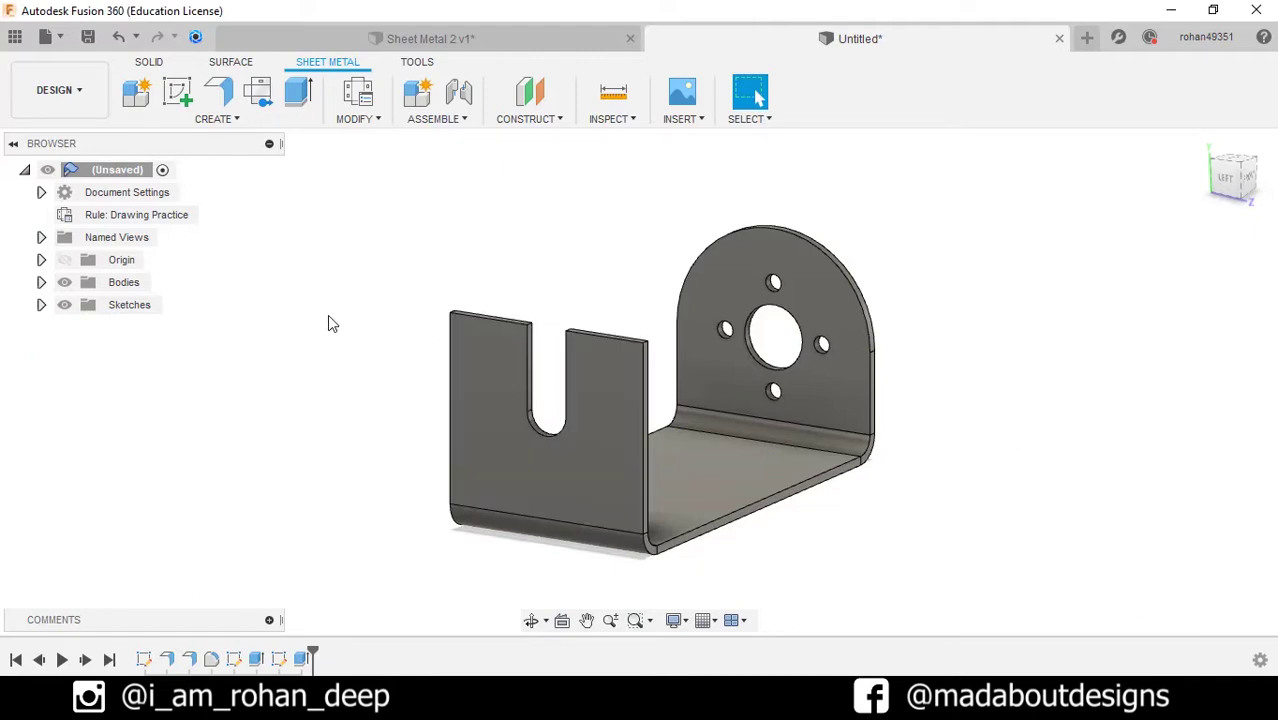
Step: Place a 2.5 cm hole on the notched side wall face
left_click(294, 126)
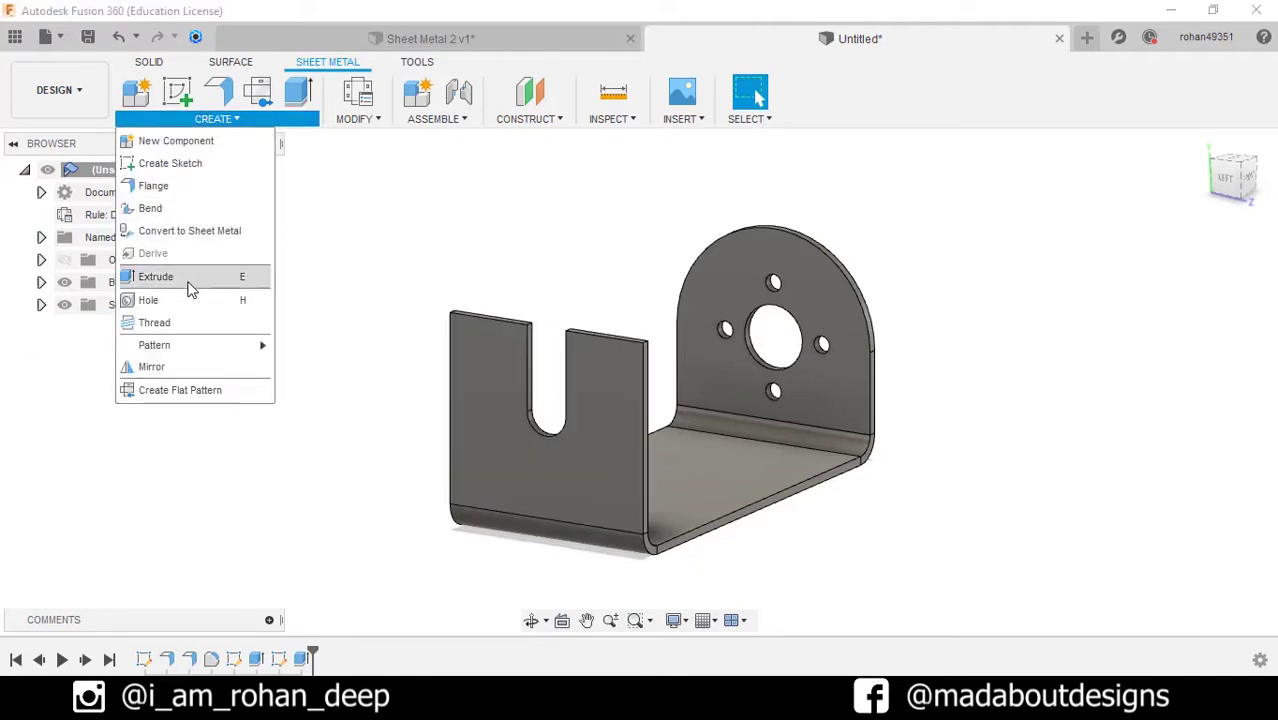
key("Escape")
key("h")
left_click(527, 369)
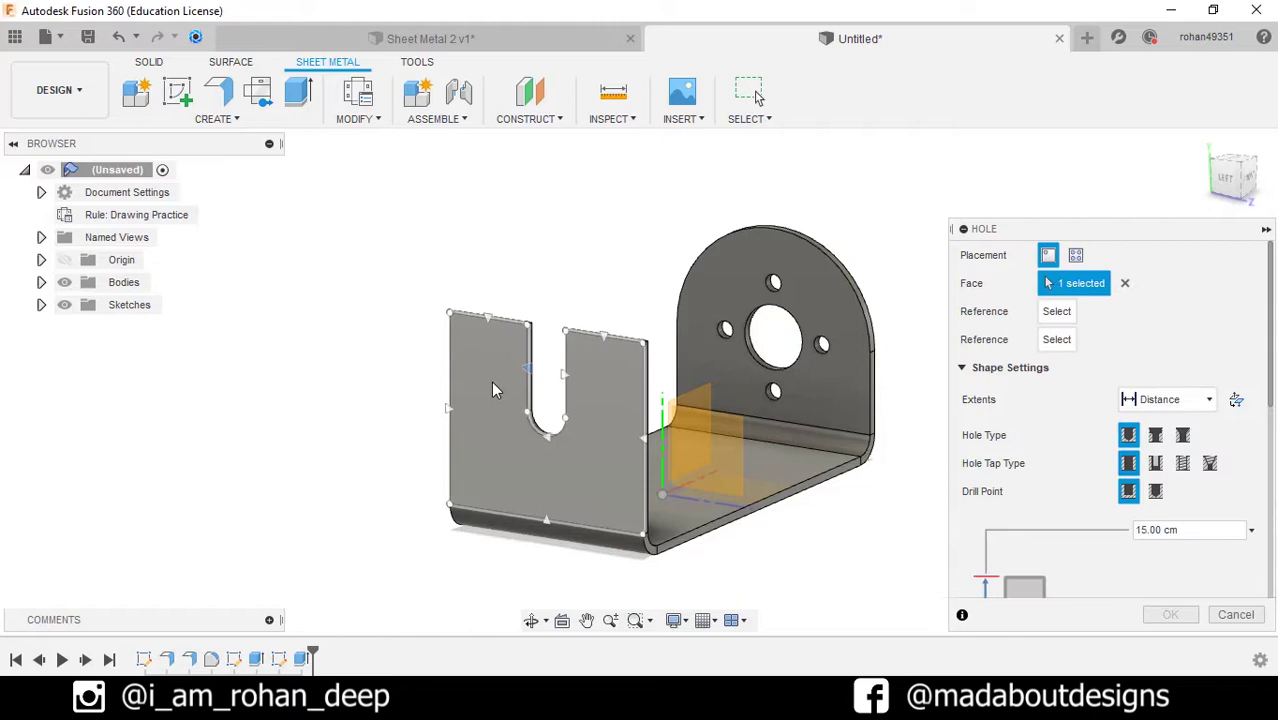
left_click_drag(527, 369, 490, 376)
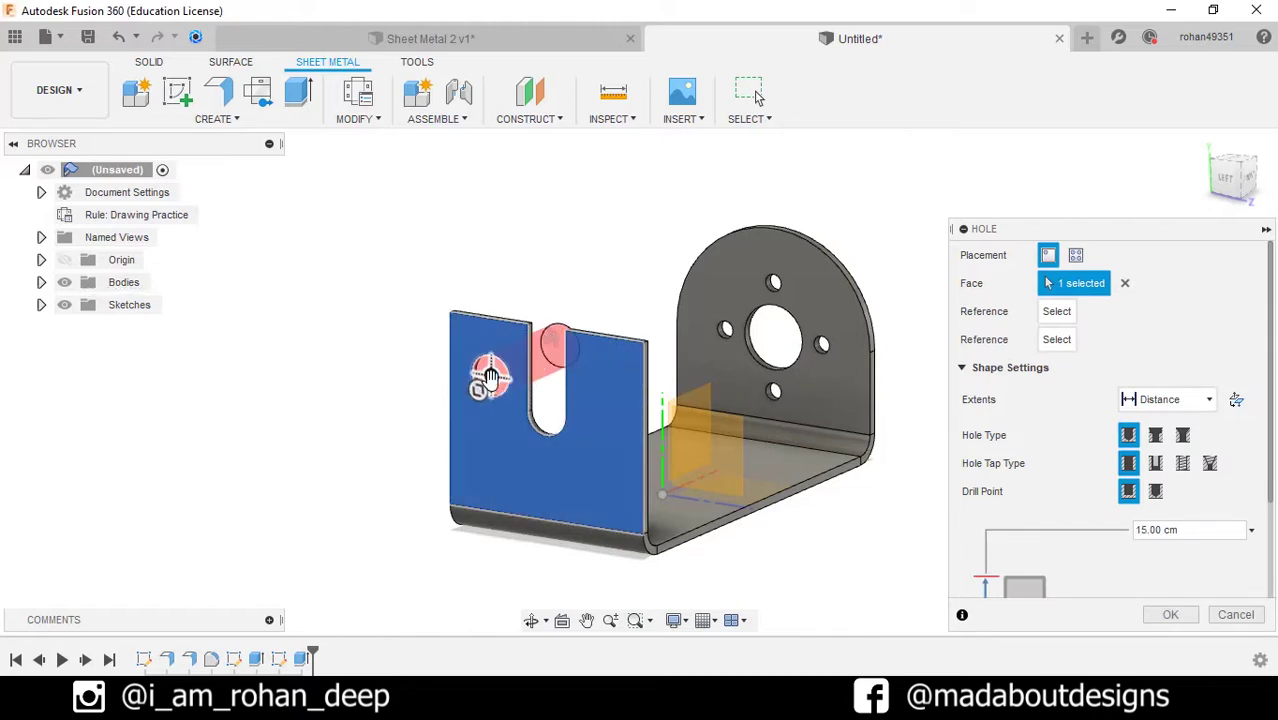
scroll(1089, 480, "down", 3)
type("2.5")
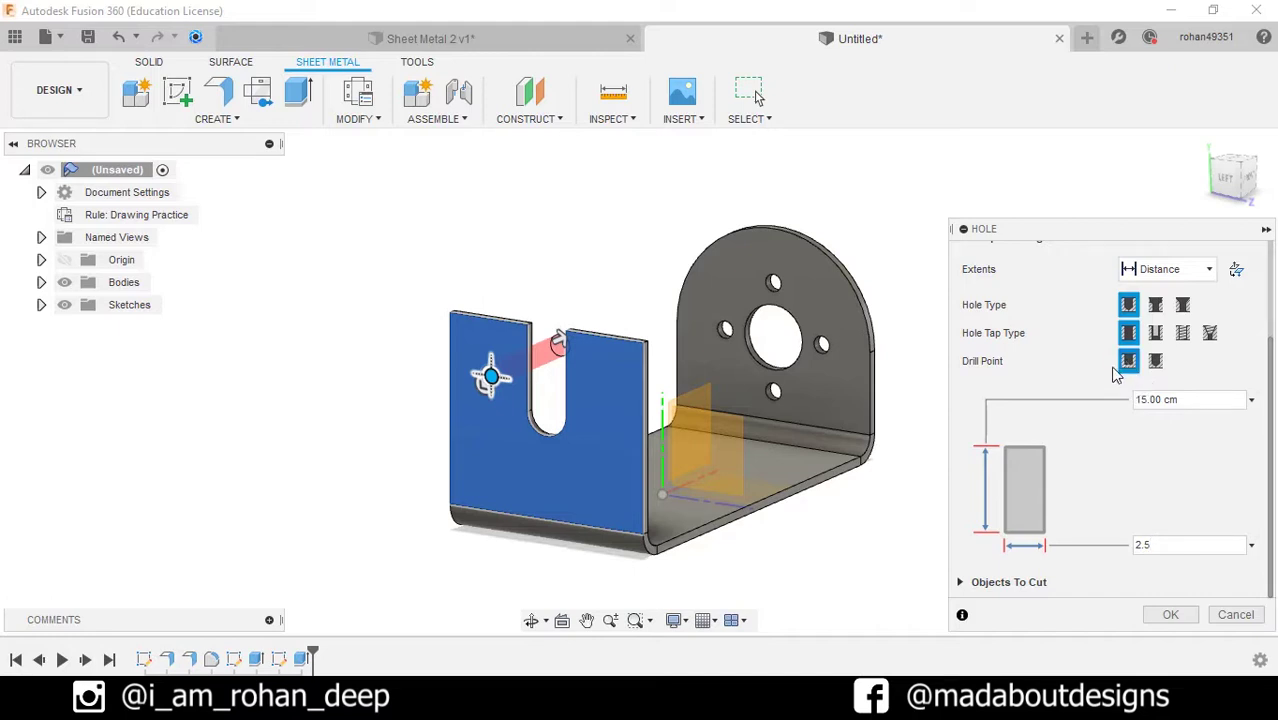
scroll(1116, 374, "up", 3)
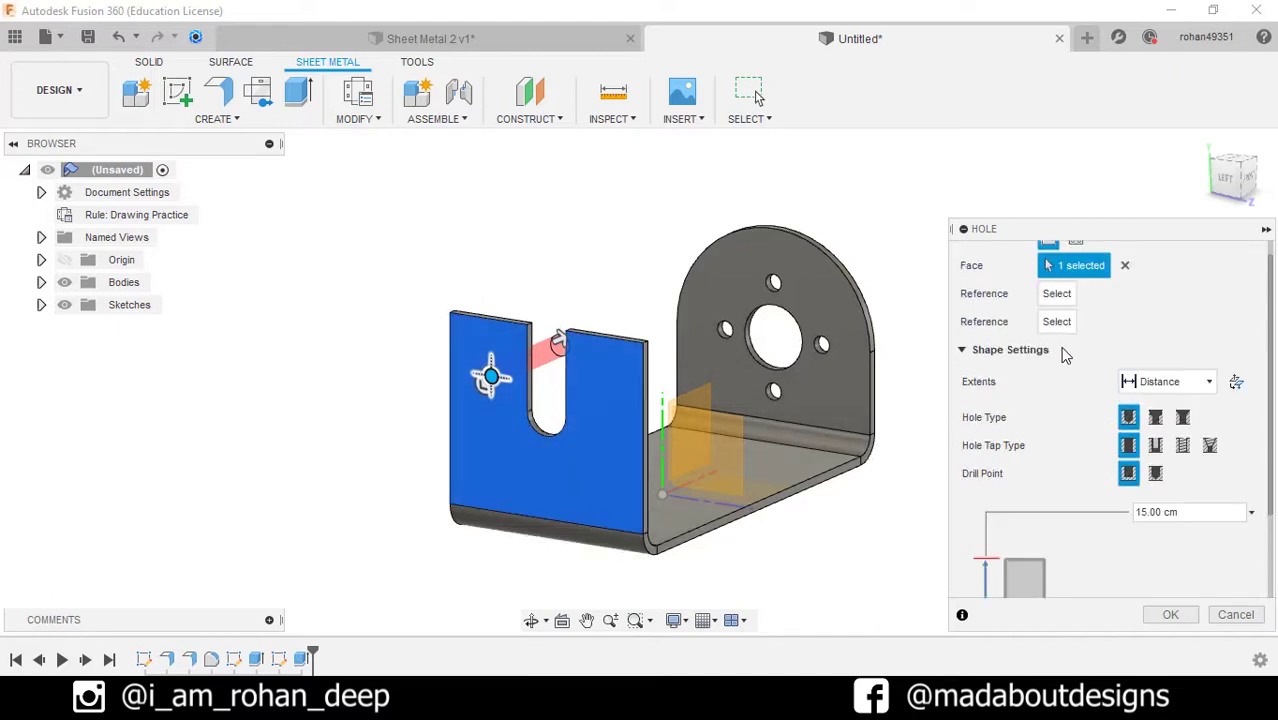
Step: Position the hole 5 cm from the top edge and 5 cm from the left edge, then create it
left_click(502, 328)
type("5")
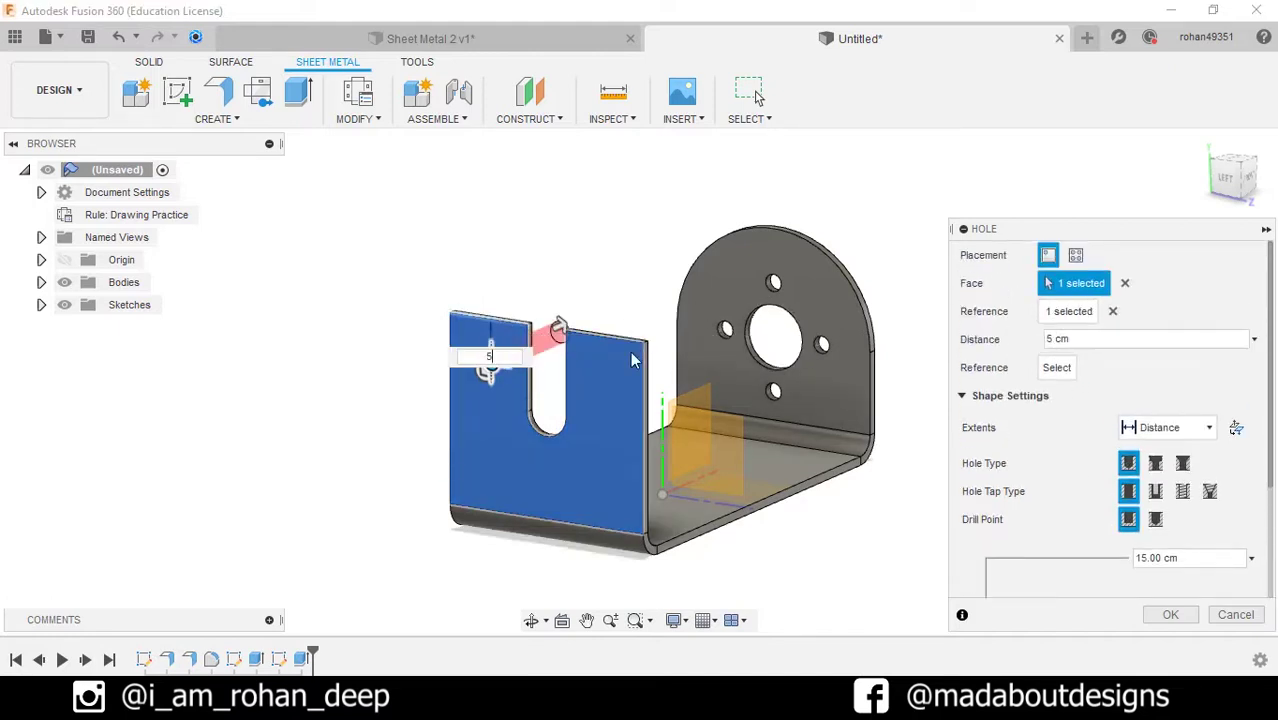
left_click(452, 414)
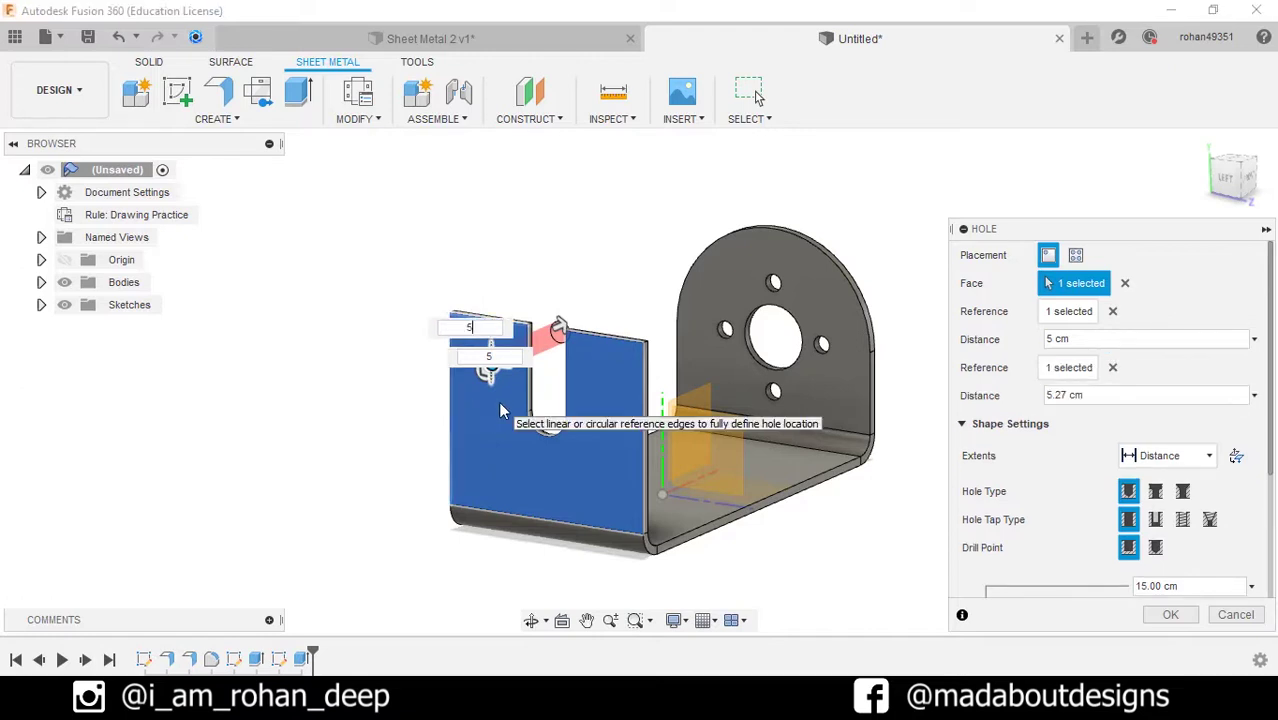
type("5")
scroll(463, 409, "up", 3)
left_click(1233, 178)
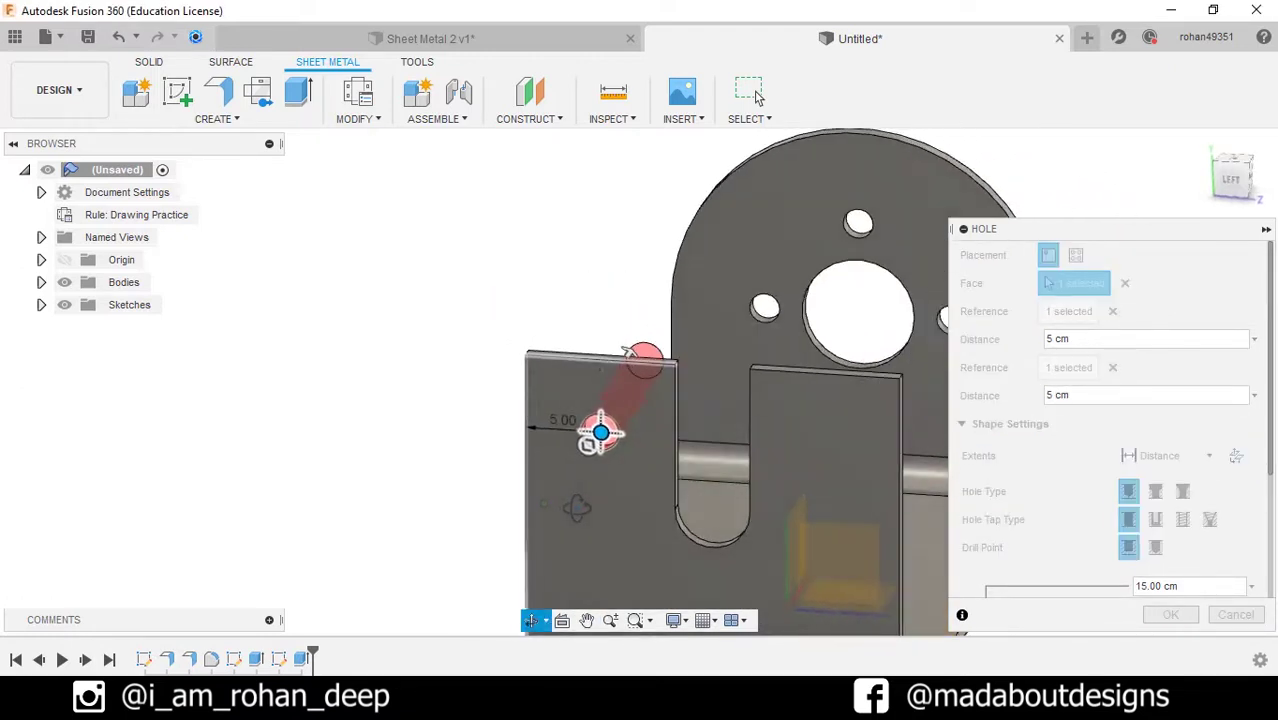
left_click(1170, 614)
middle_click_drag(1087, 536, 127, 67, "shift")
left_click(178, 116)
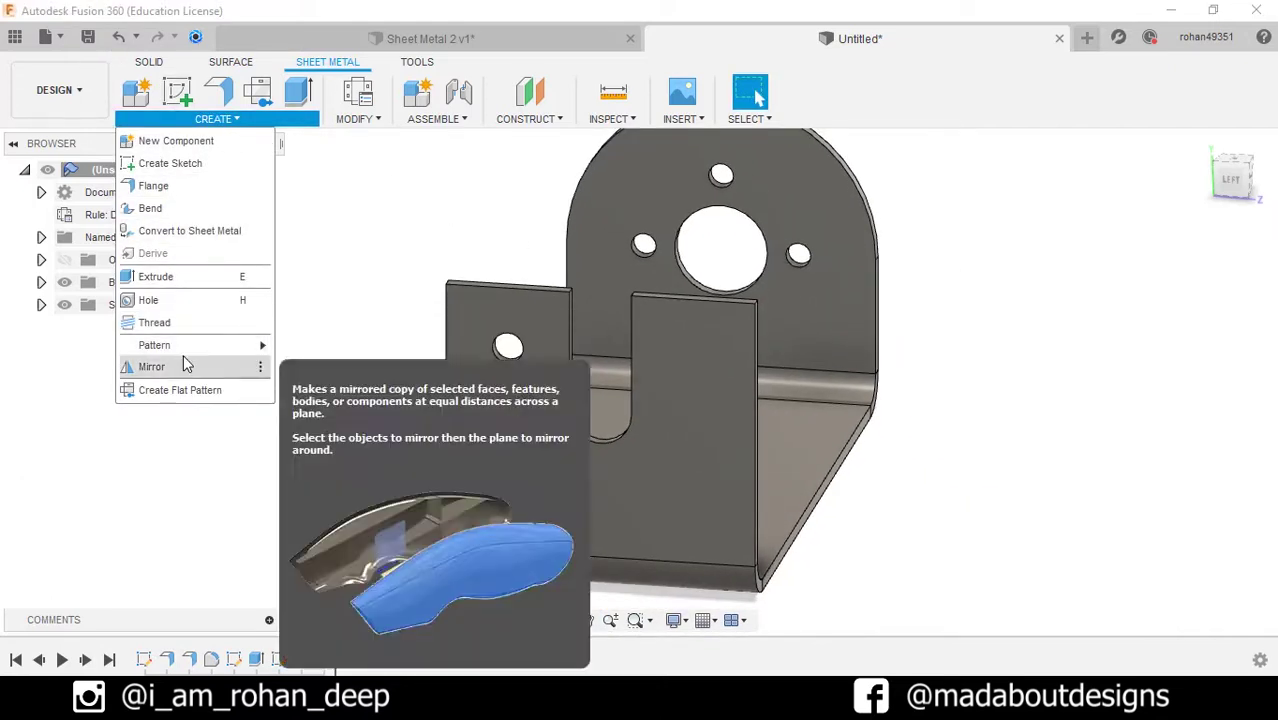
Step: Start a rectangular pattern of features with the hole as the item to repeat
mouse_move(183, 350)
left_click(322, 349)
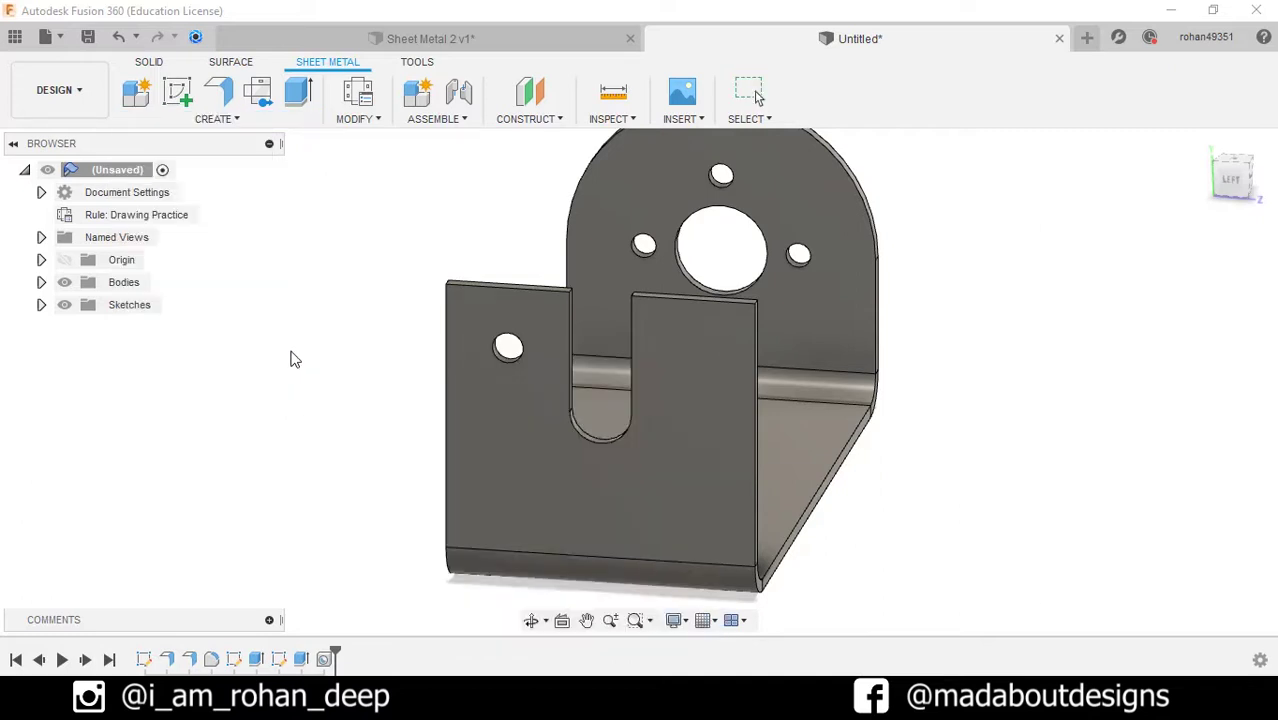
left_click(1200, 255)
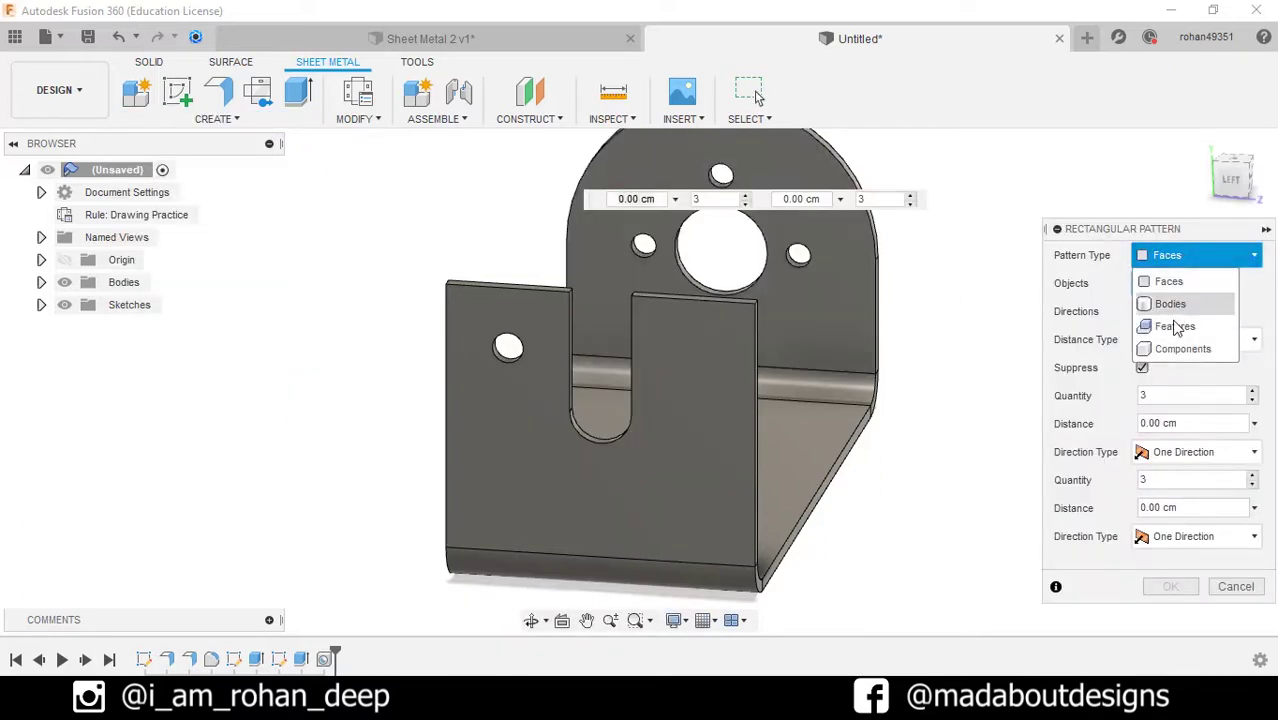
left_click(1163, 322)
left_click(325, 659)
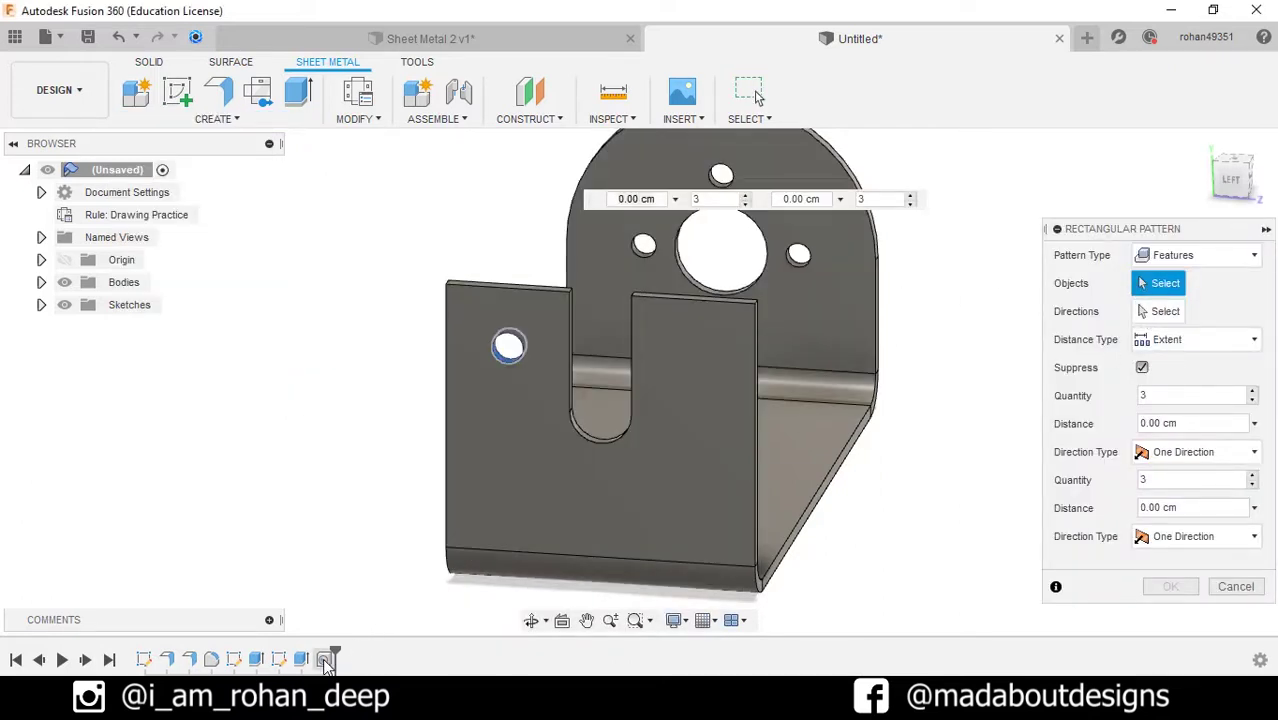
Step: Space two copies 15 cm along the top edge and two 10 cm downward, then commit
left_click(1152, 312)
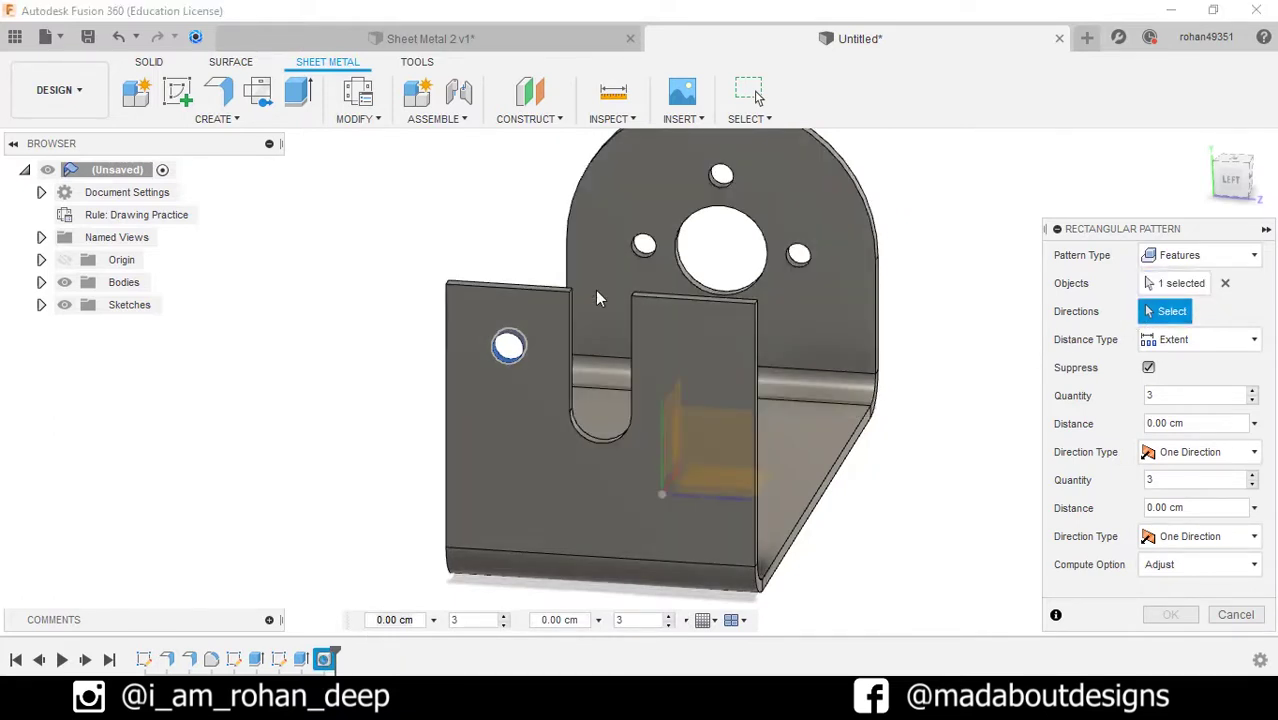
left_click(557, 293)
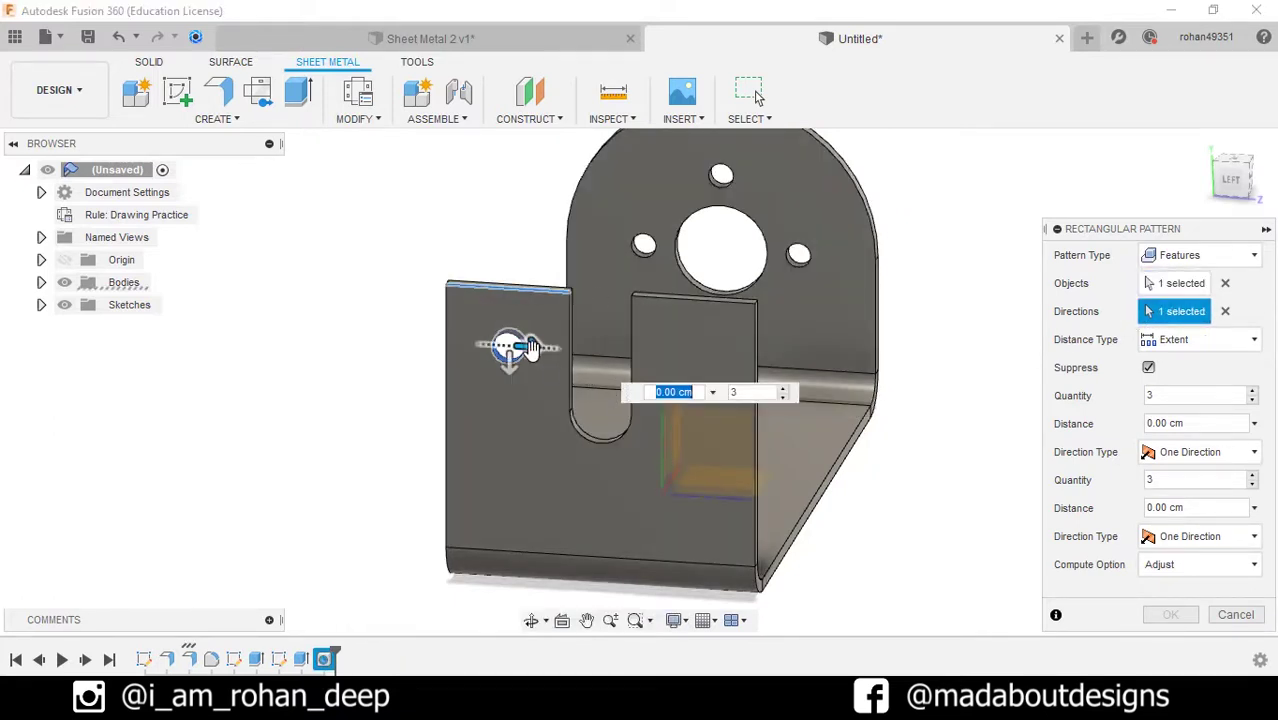
left_click_drag(530, 347, 660, 352)
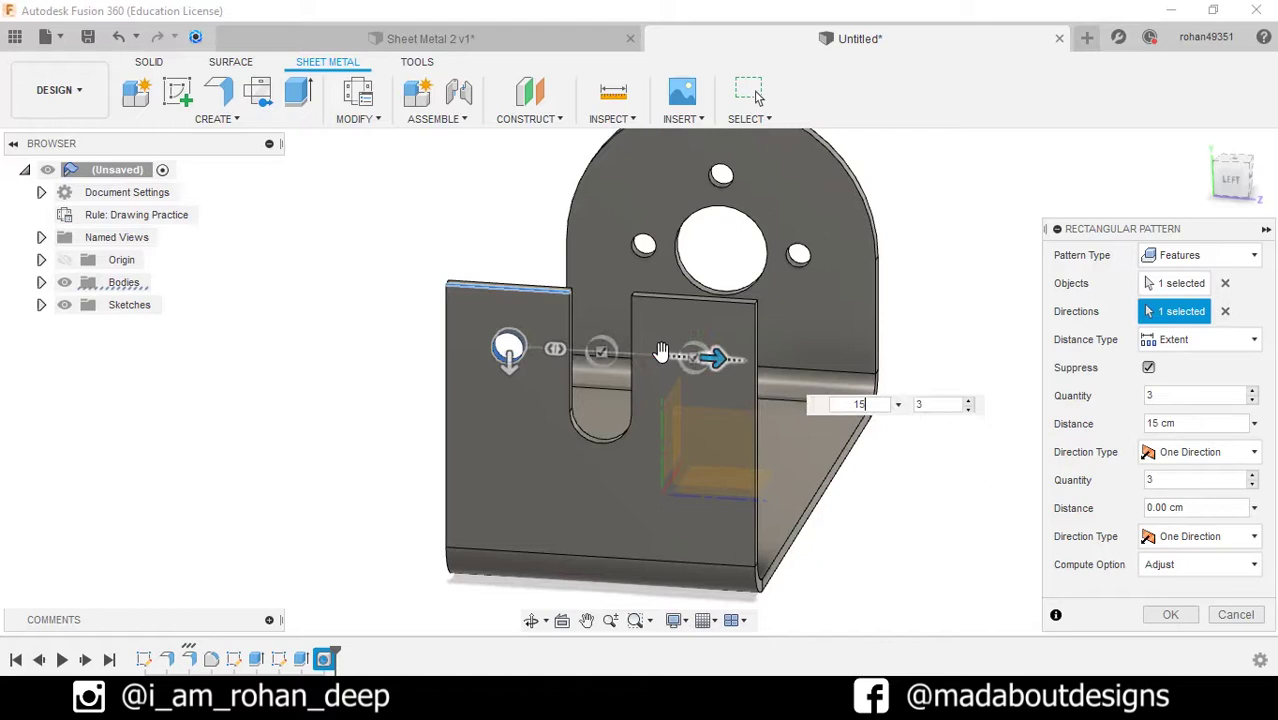
left_click_drag(508, 358, 510, 445)
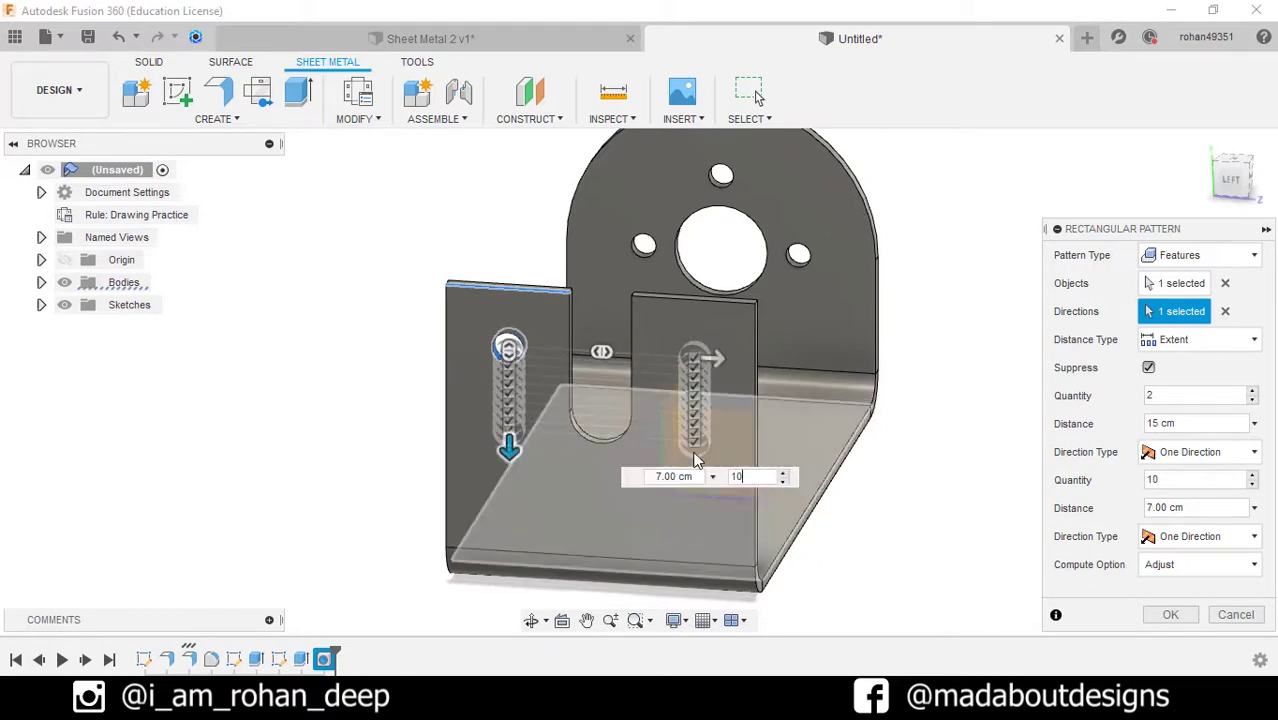
left_click(645, 476)
type("10")
key("Tab")
type("3")
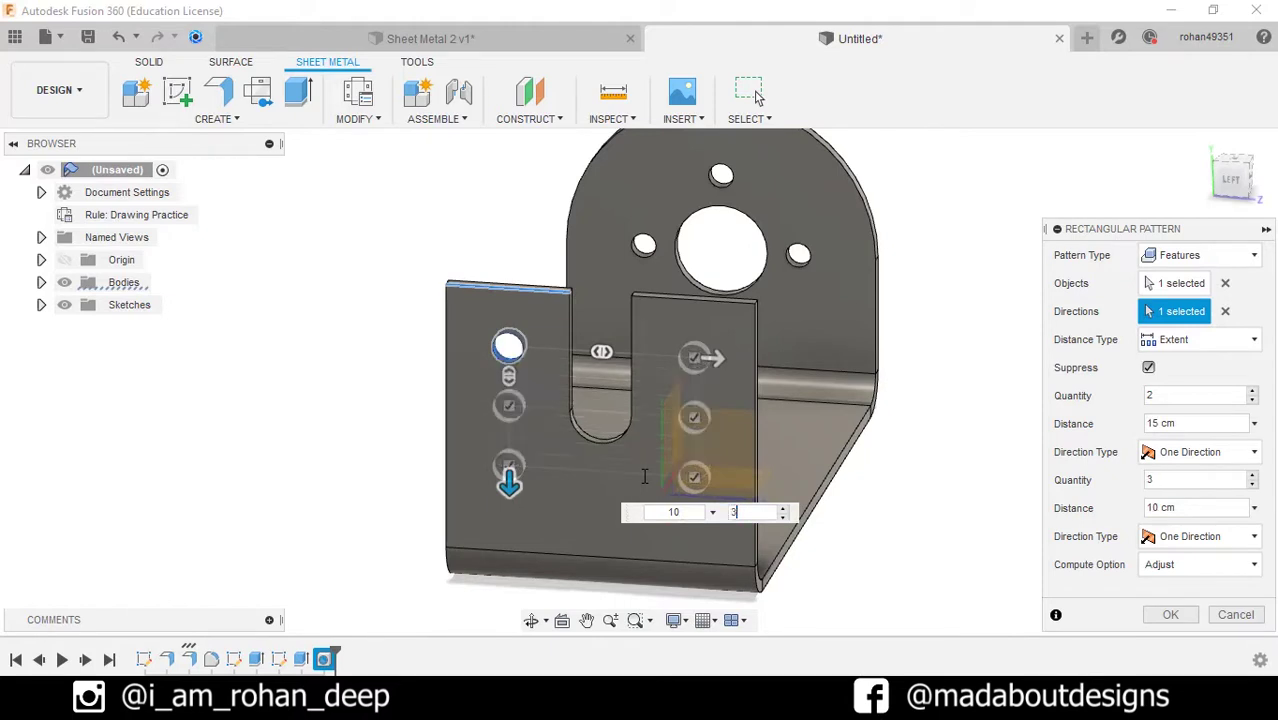
type("2")
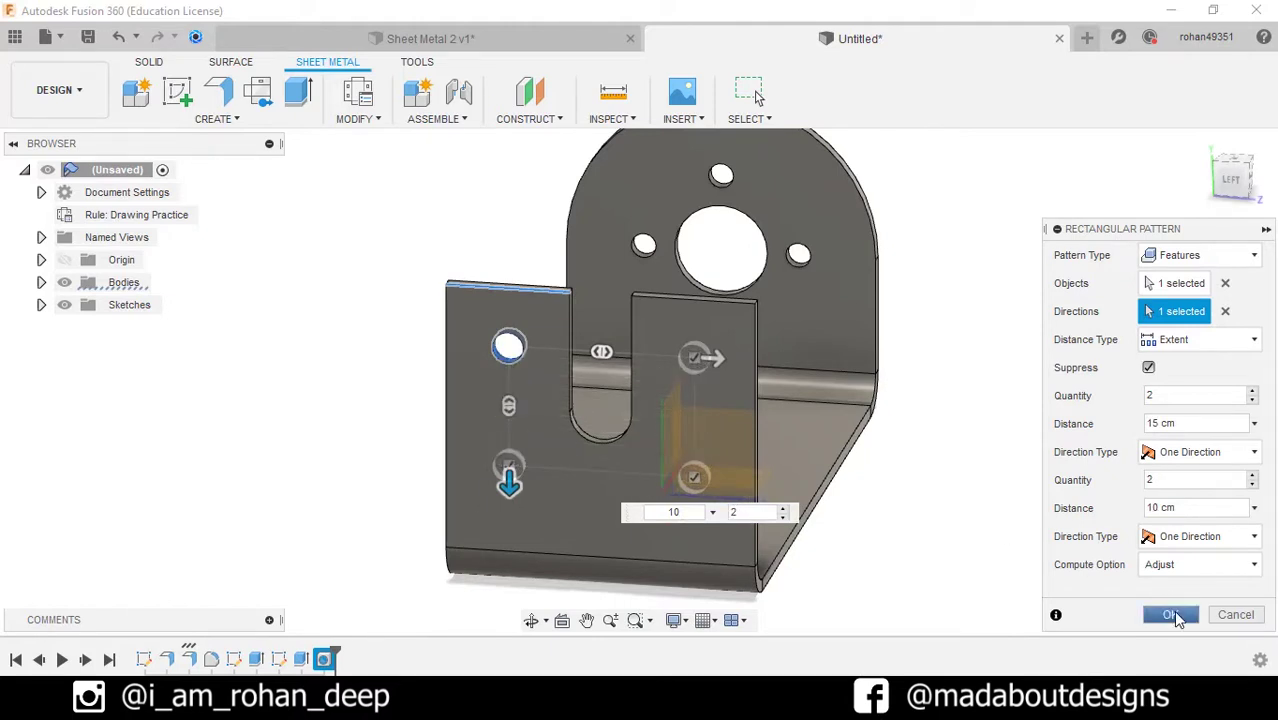
left_click(1172, 615)
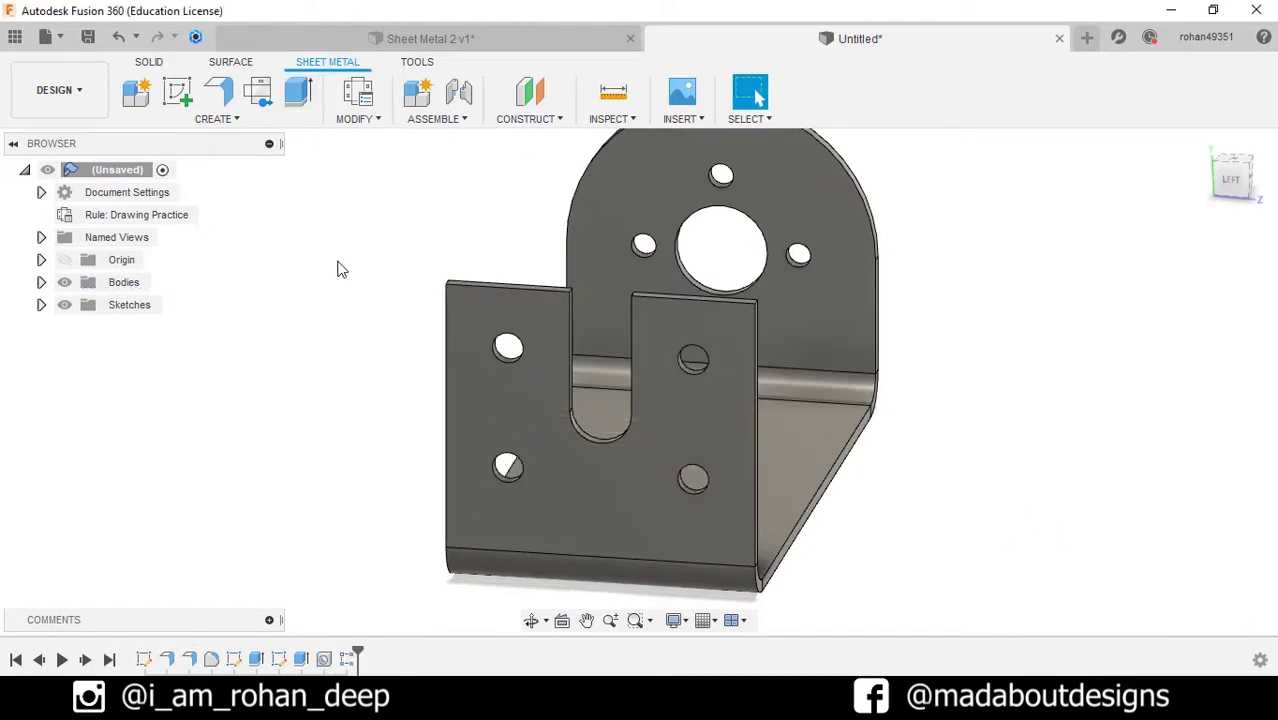
Step: Start a new sketch on the bracket's flat base face
middle_click_drag(337, 268, 290, 320, "shift")
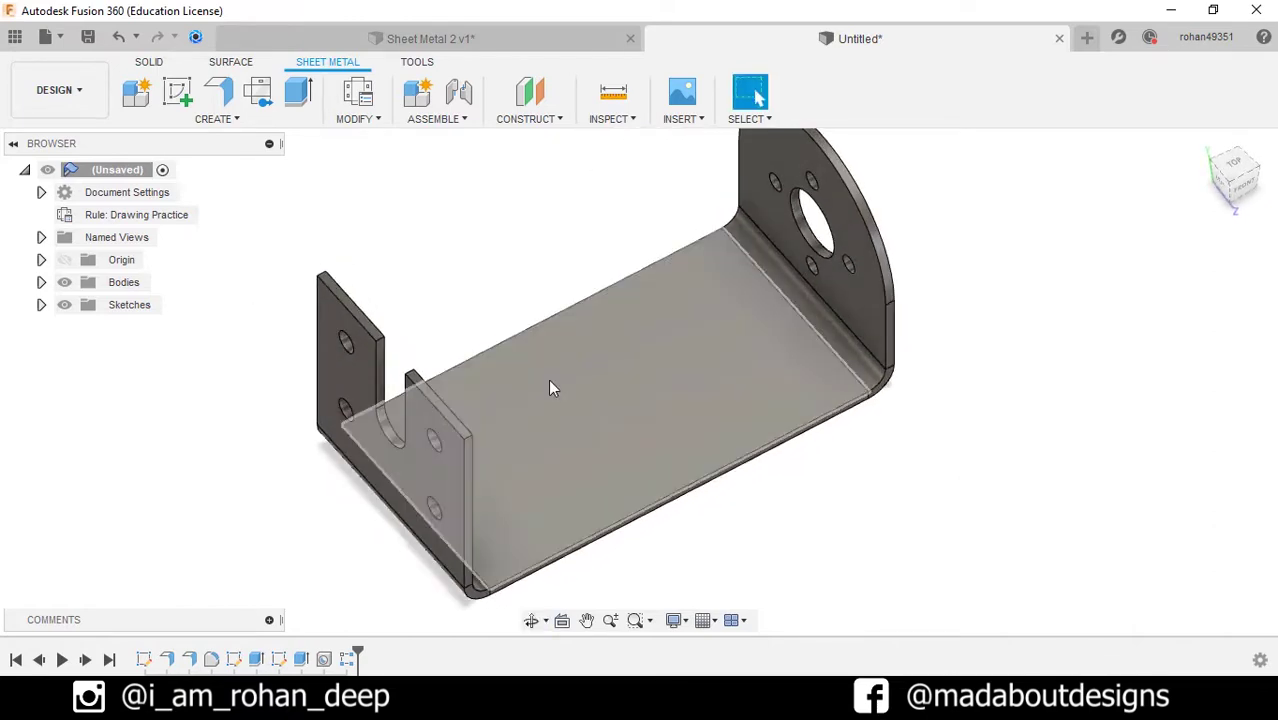
left_click(556, 383)
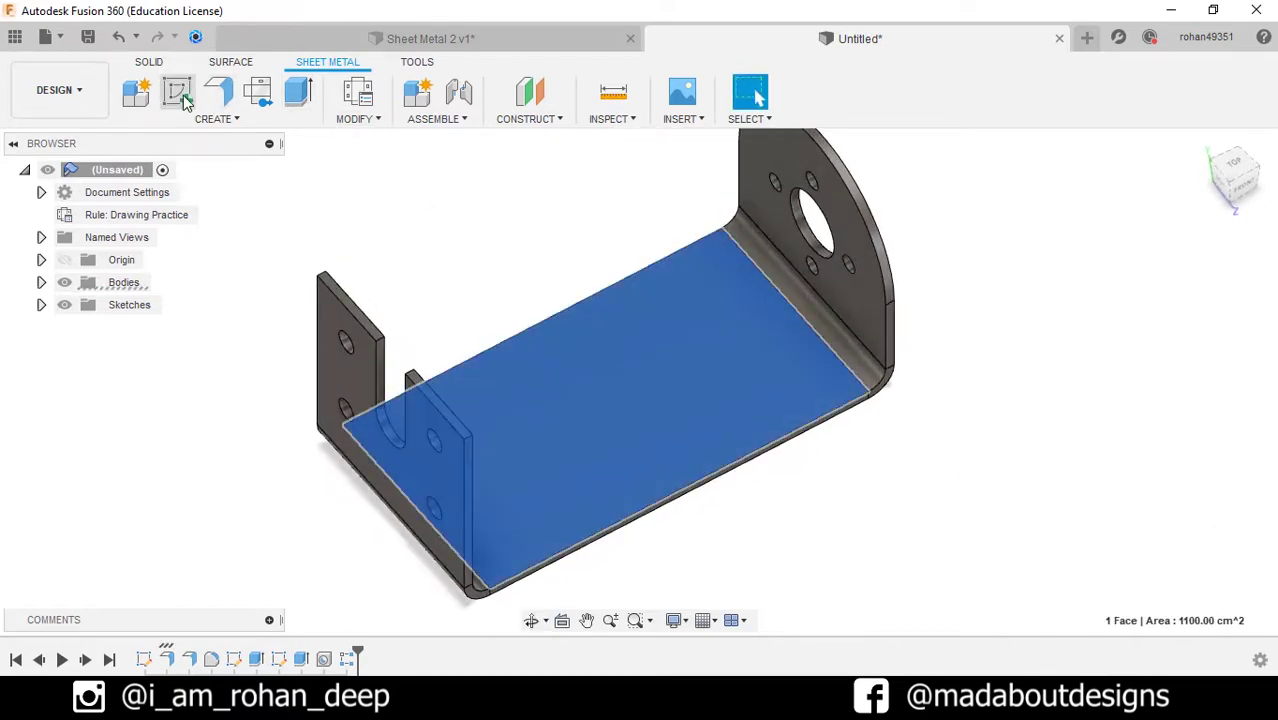
left_click(177, 92)
mouse_move(1000, 513)
middle_mouse_down()
mouse_move(1012, 408)
mouse_move(1019, 418)
middle_mouse_up()
Step: Draw a center point slot on the horizontal axis left of the origin using 3.25 and 3.5
left_click(305, 118)
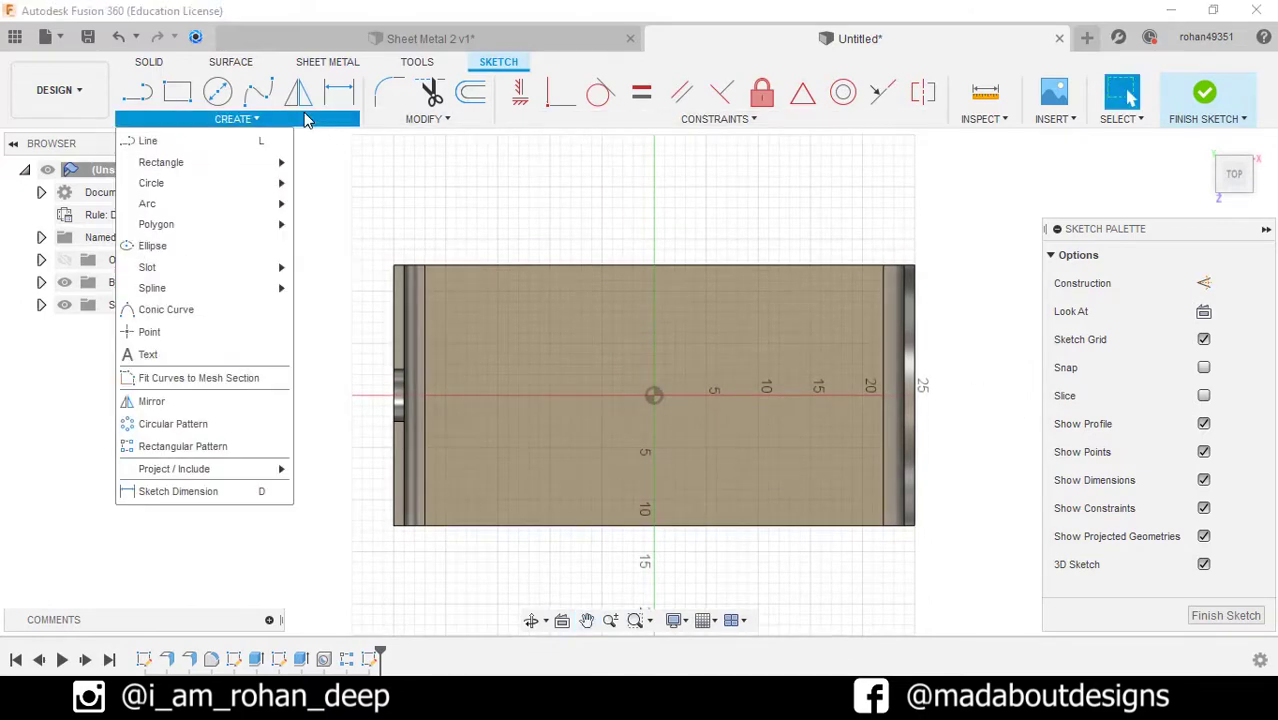
mouse_move(222, 267)
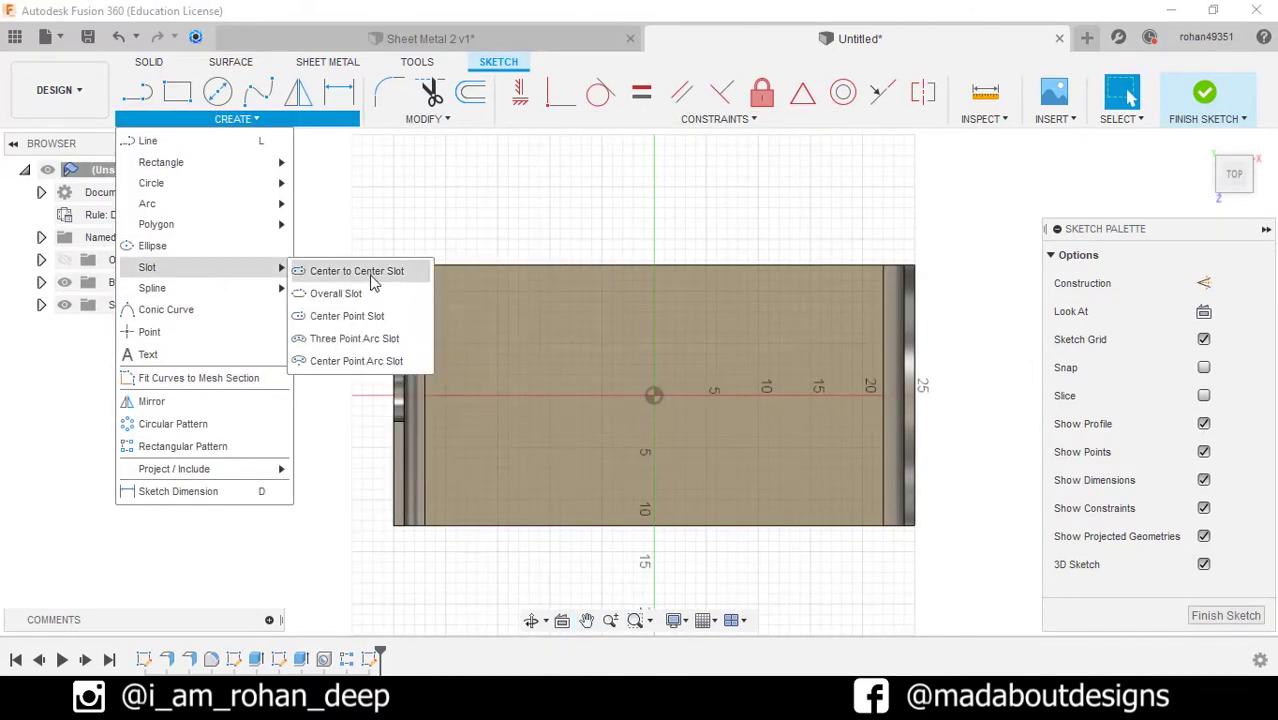
left_click(375, 317)
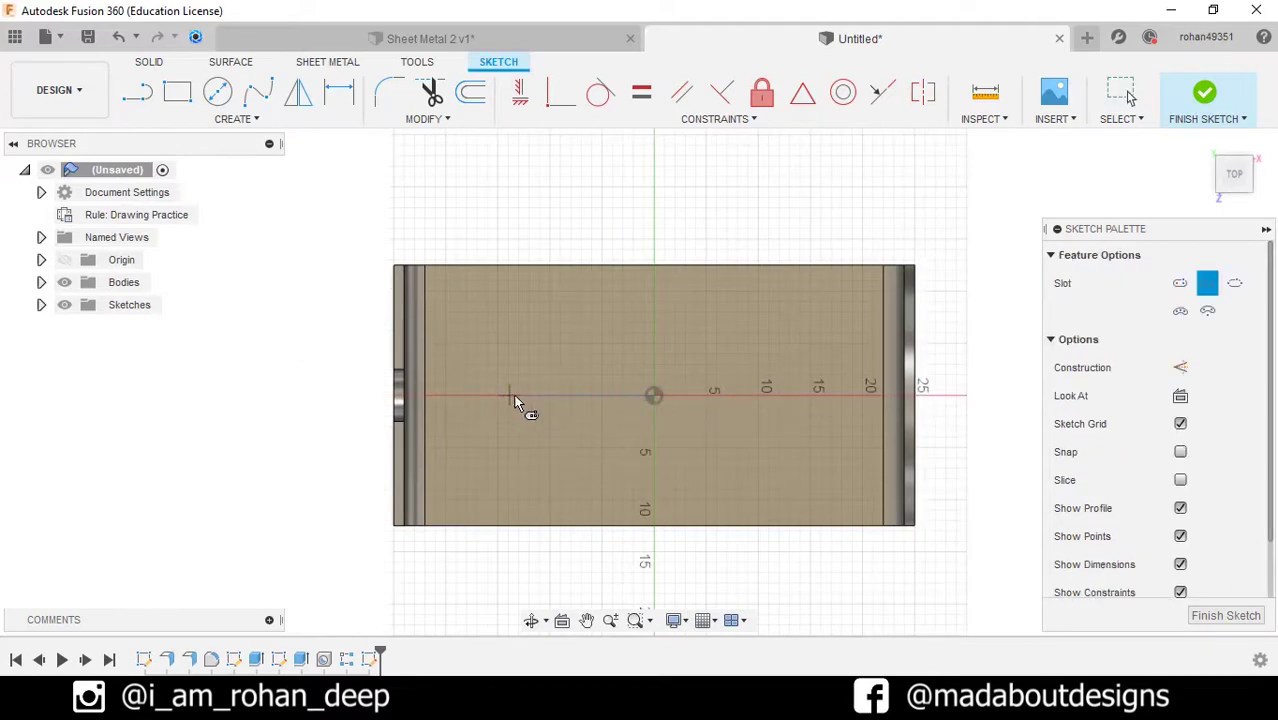
left_click(510, 396)
type("3.25")
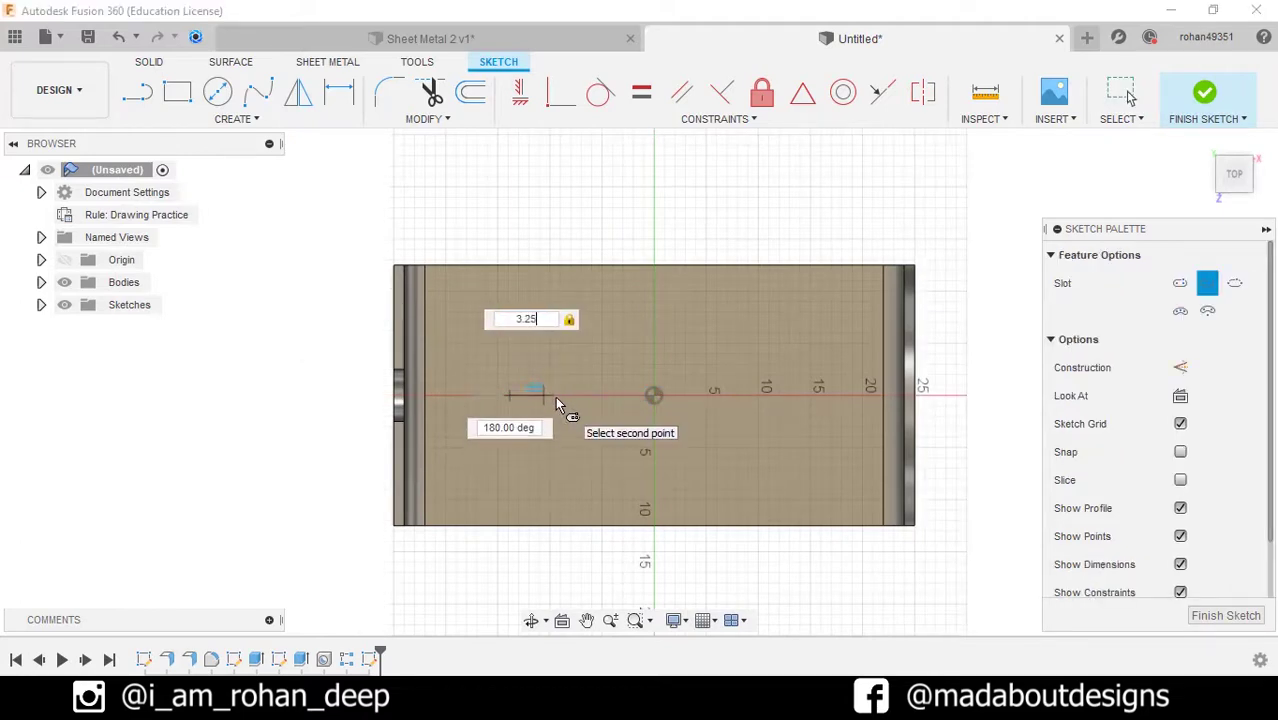
key("Tab")
key("Return")
type("3.5")
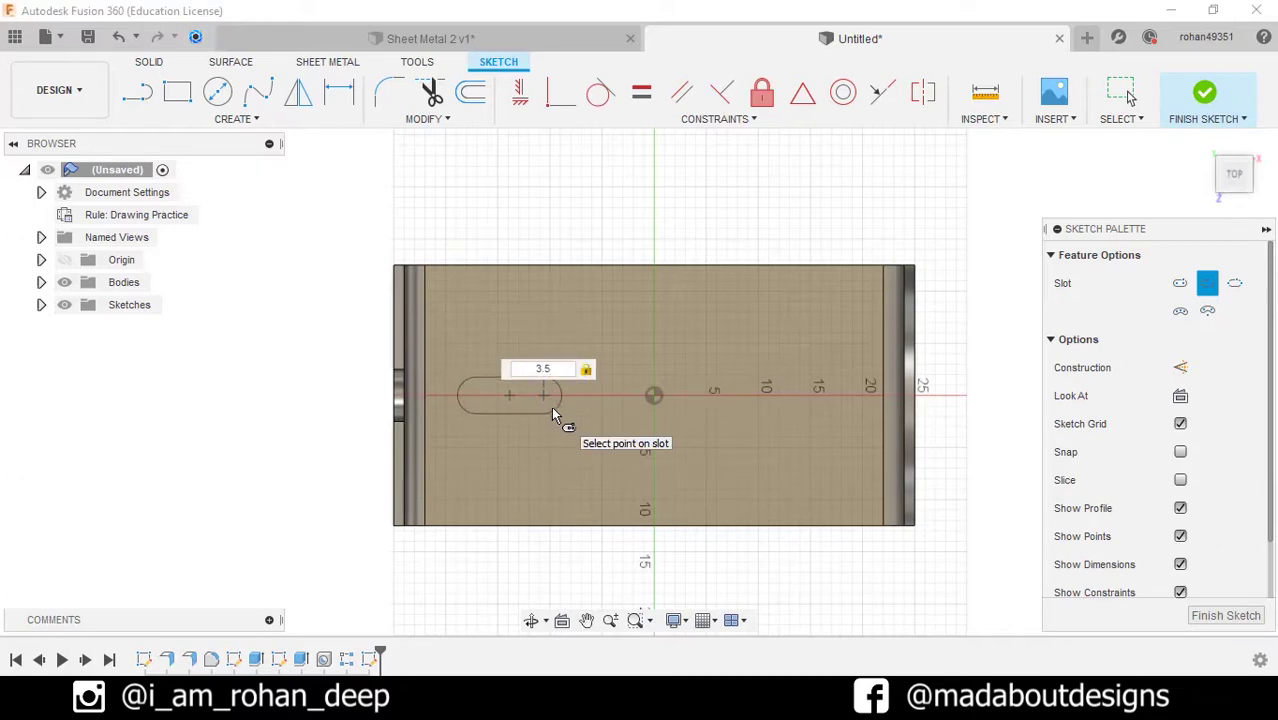
key("Return")
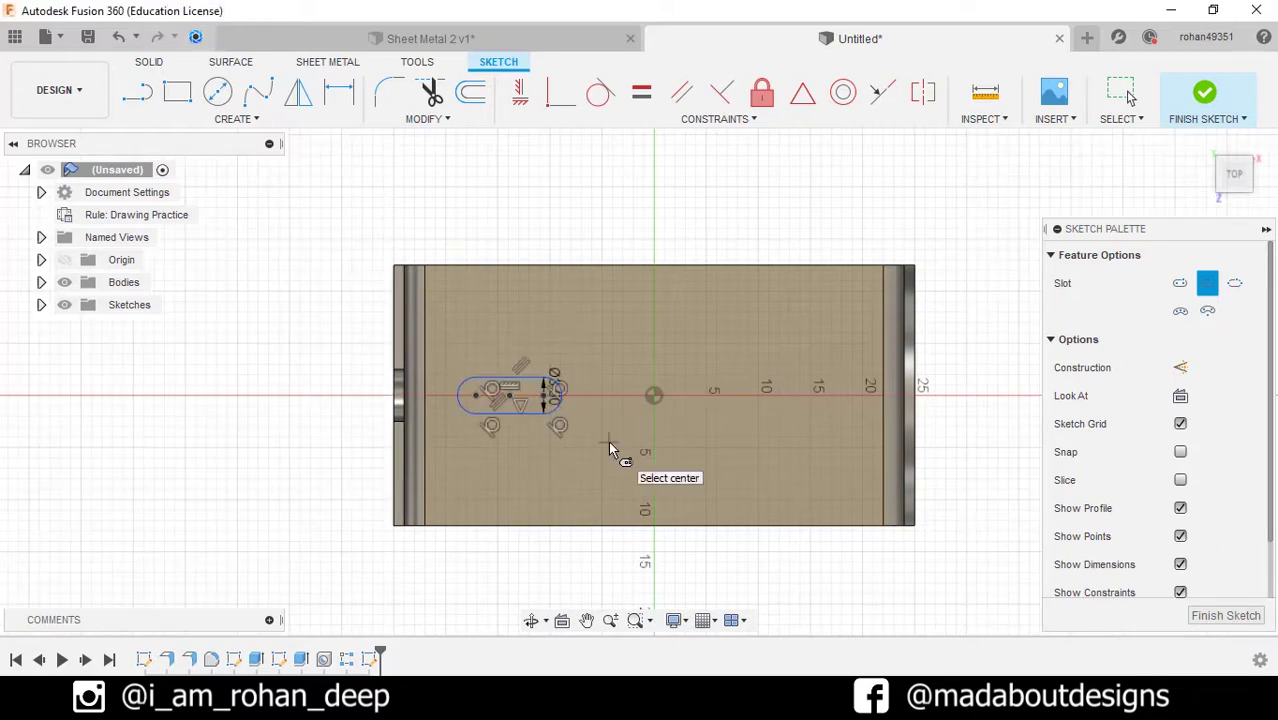
Step: Draw a vertical construction line through the origin
left_click(140, 98)
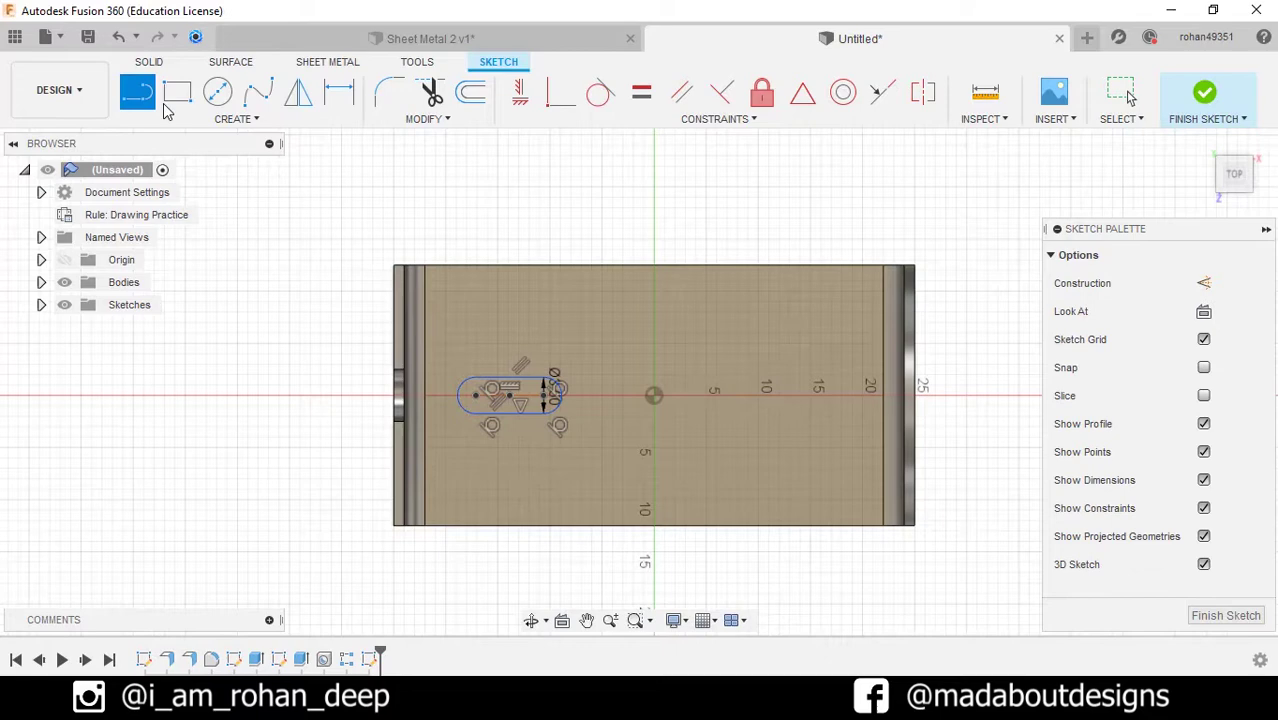
left_click(1203, 283)
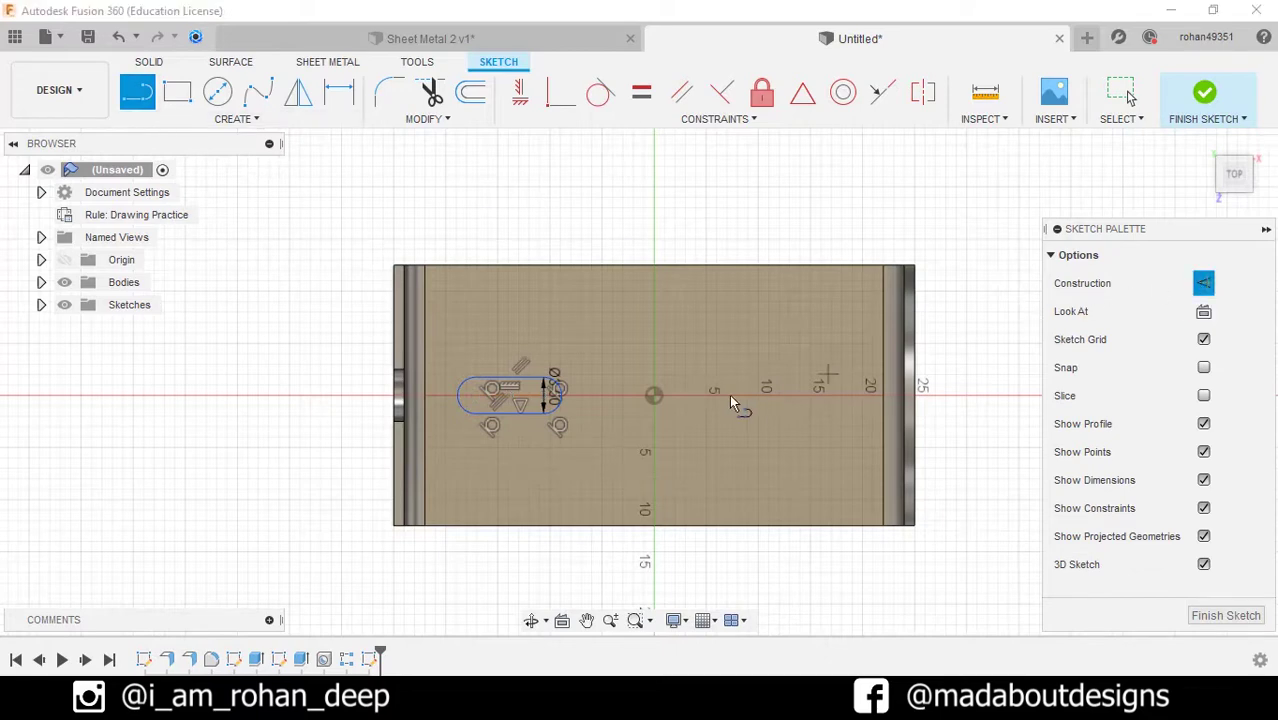
left_click(653, 397)
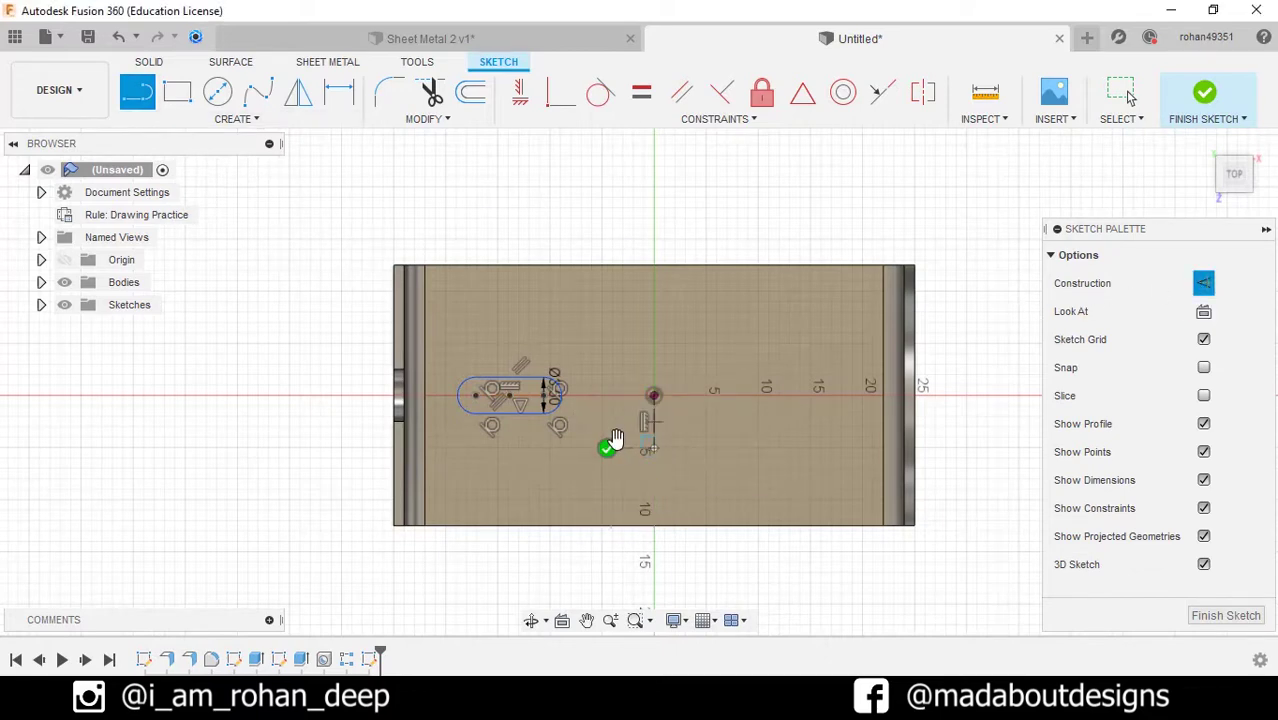
left_click(701, 395)
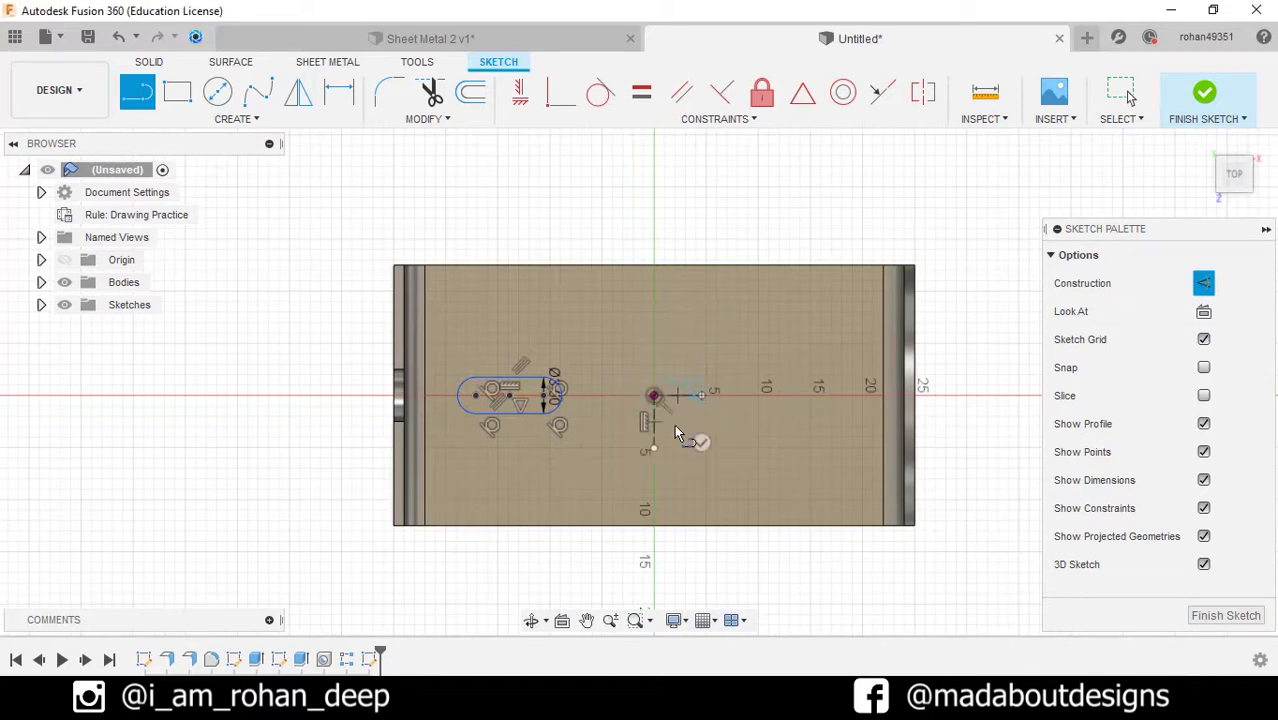
left_click(699, 441)
Step: Dimension the slot's centre 12.5 from the vertical axis
left_click(339, 92)
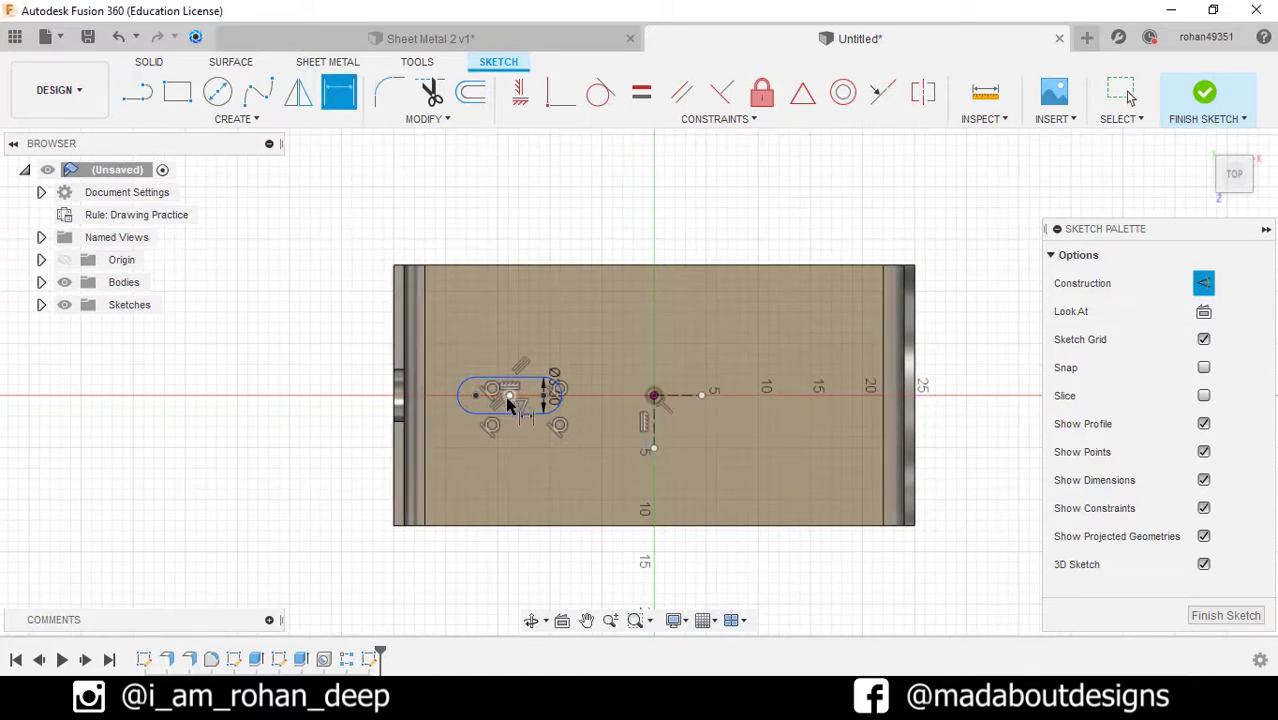
left_click(509, 397)
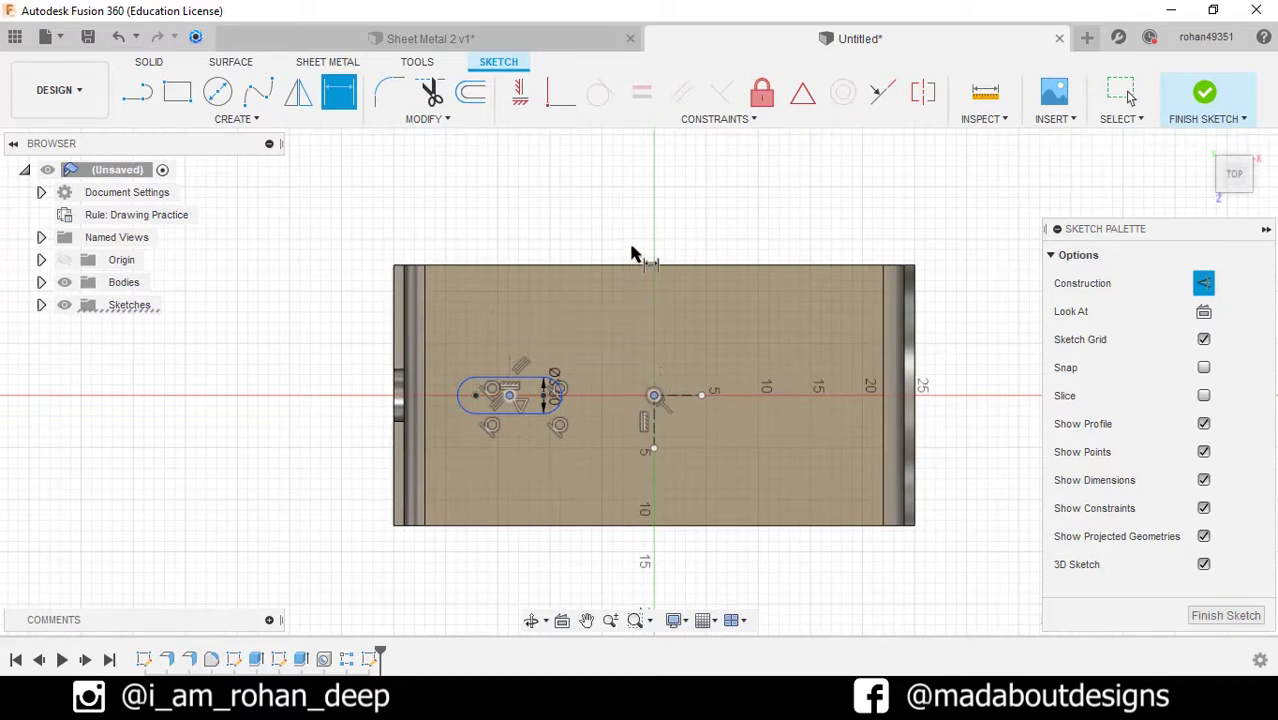
left_click(653, 255)
left_click(584, 229)
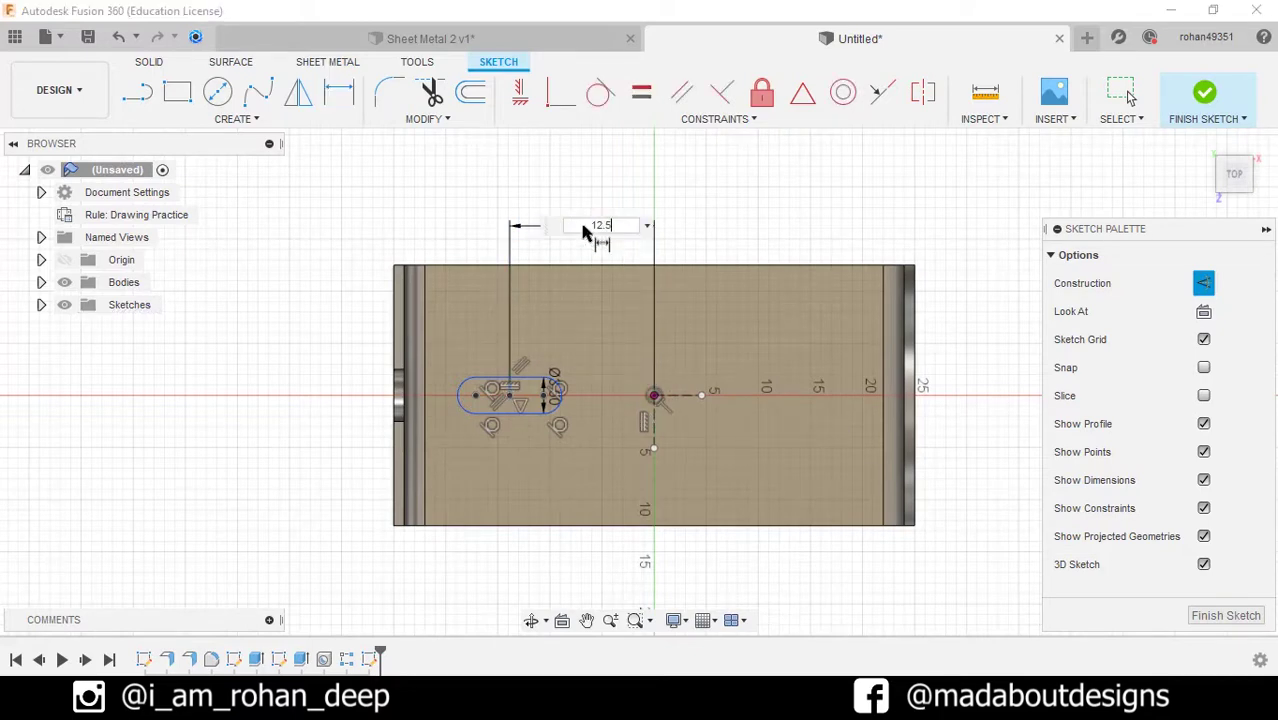
type("12.5")
key("Return")
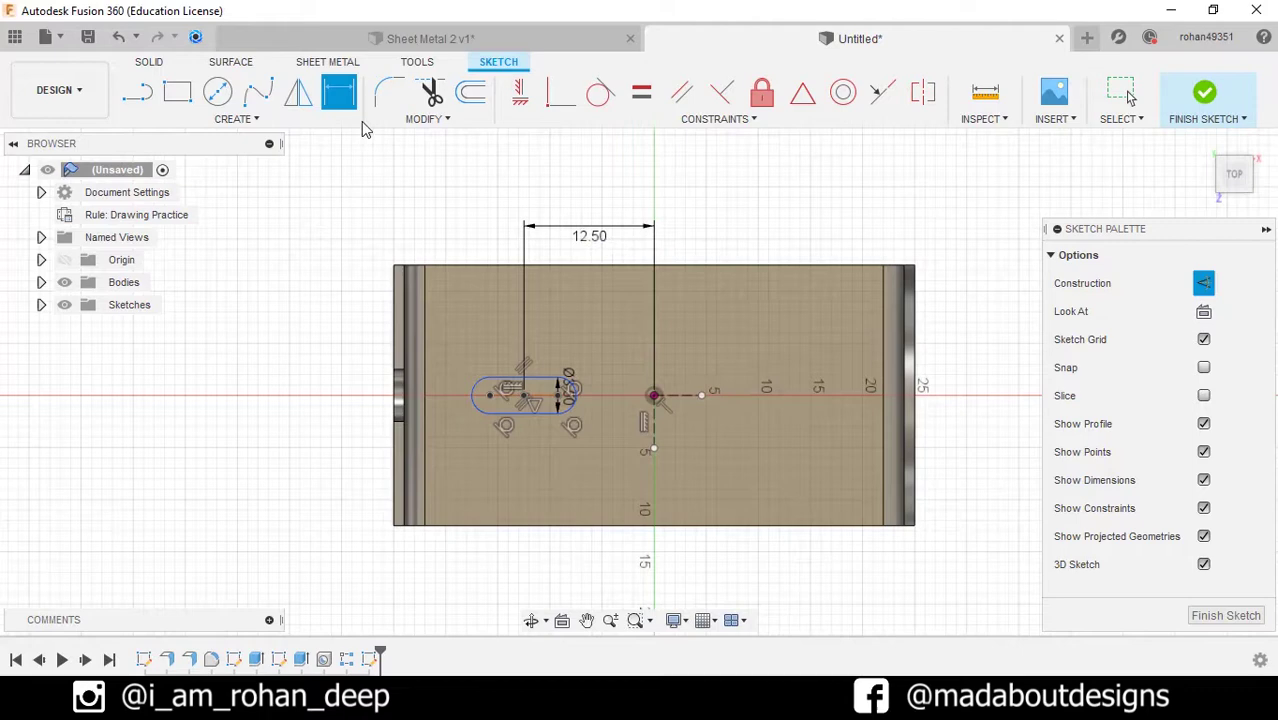
Step: Mirror the slot across the vertical construction line to the right side
left_click(184, 120)
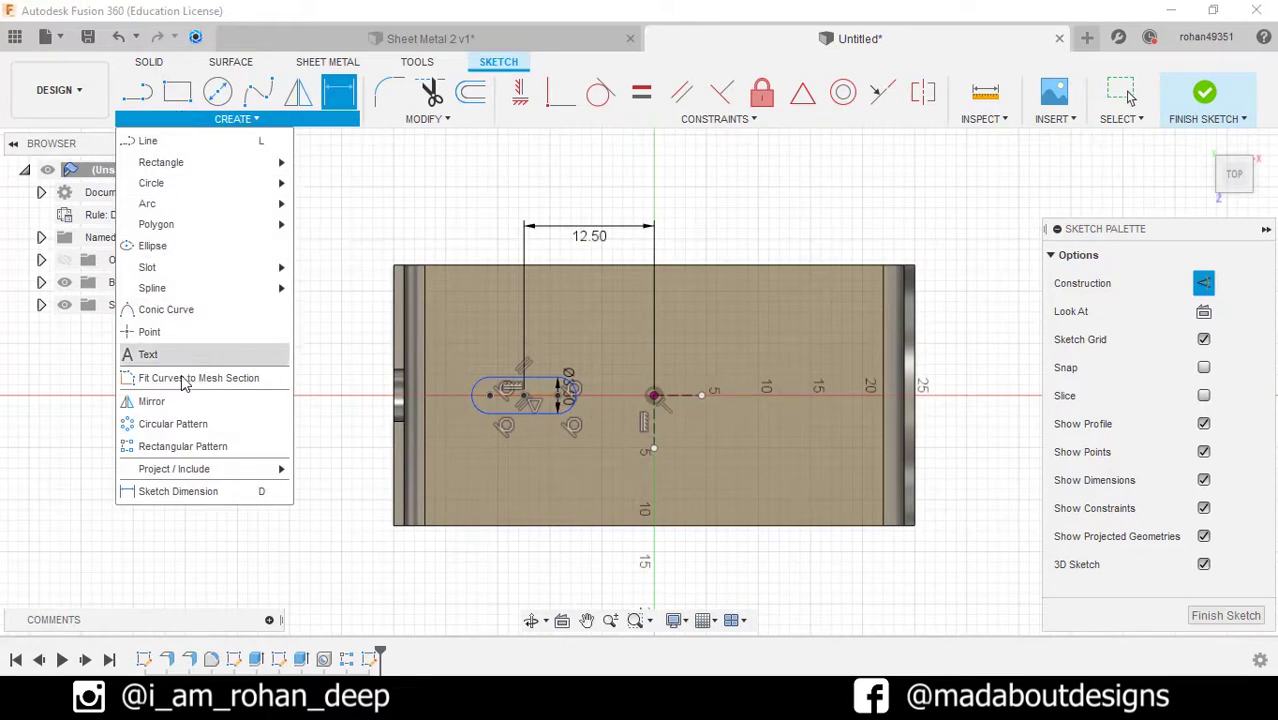
left_click(152, 401)
double_click(527, 412)
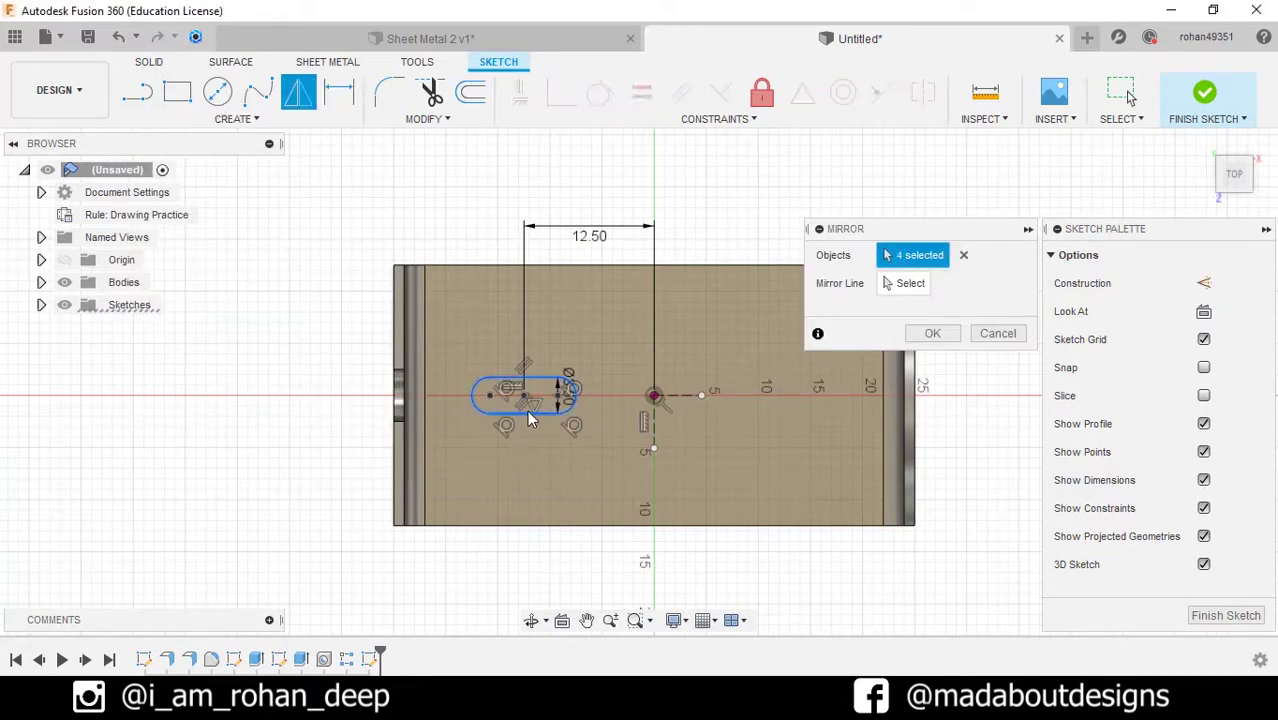
left_click(892, 285)
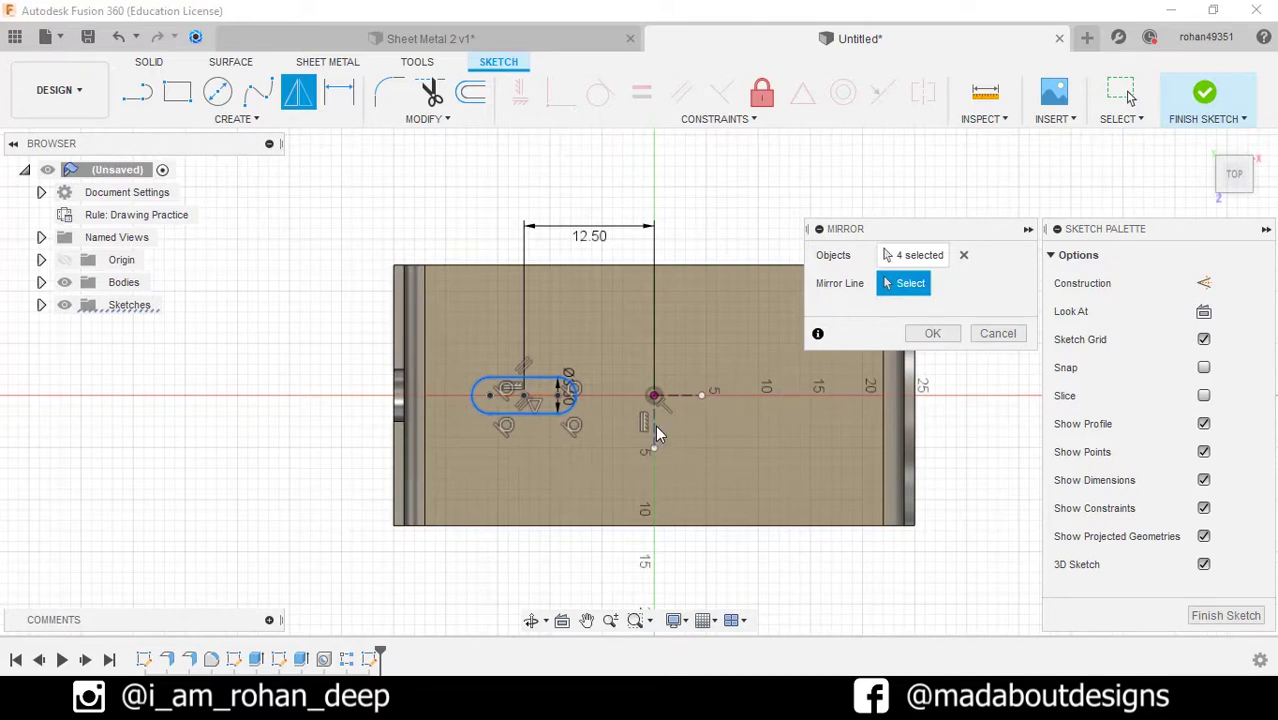
left_click(655, 430)
left_click(926, 334)
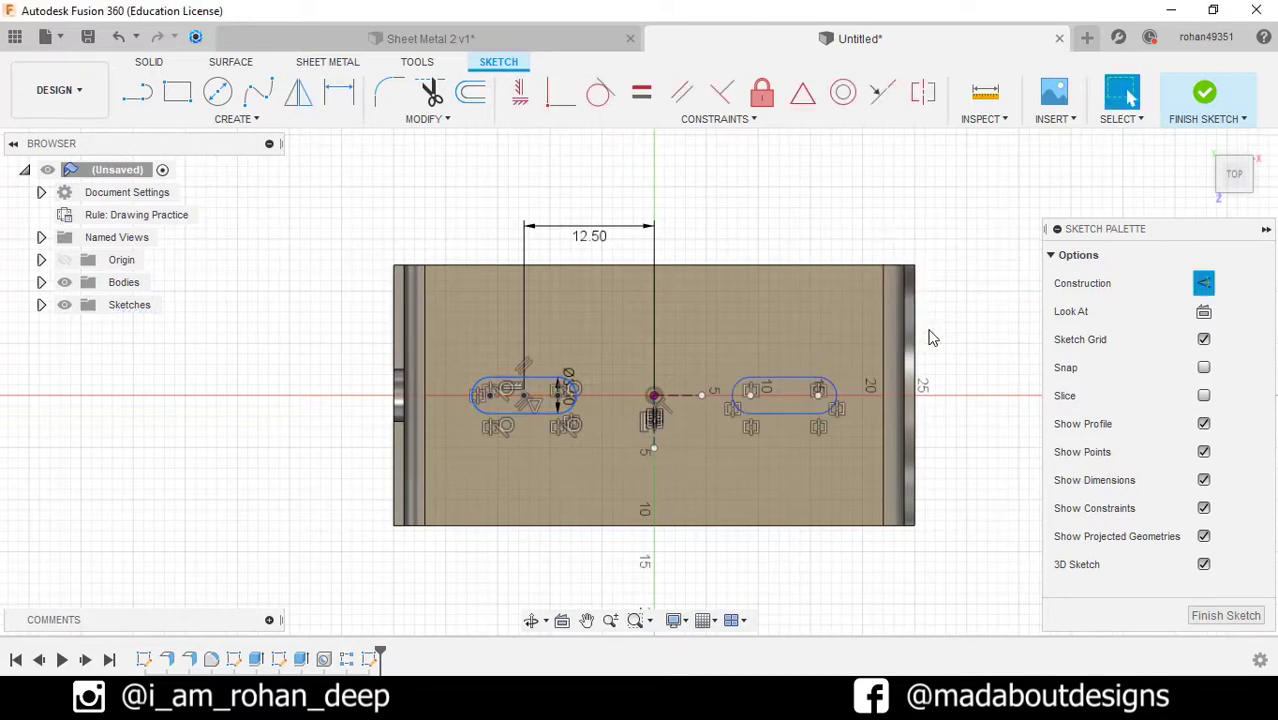
middle_click_drag(957, 361, 941, 331)
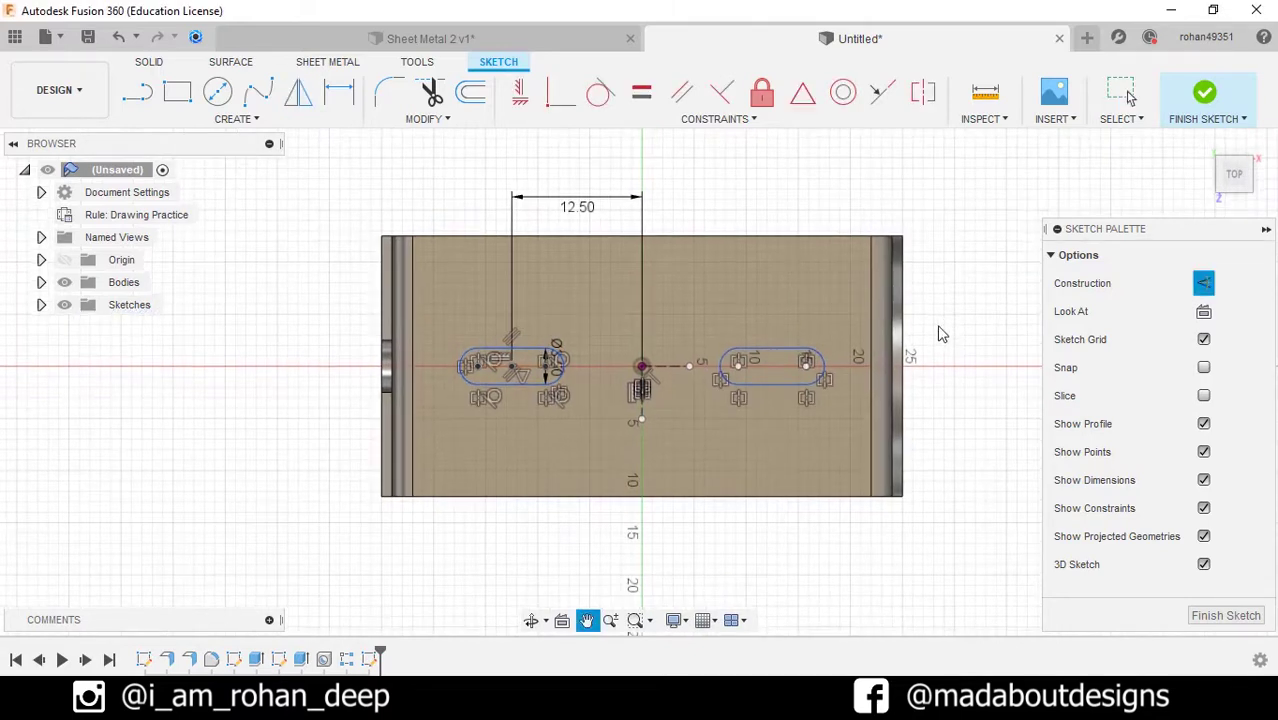
left_click(240, 121)
mouse_move(224, 203)
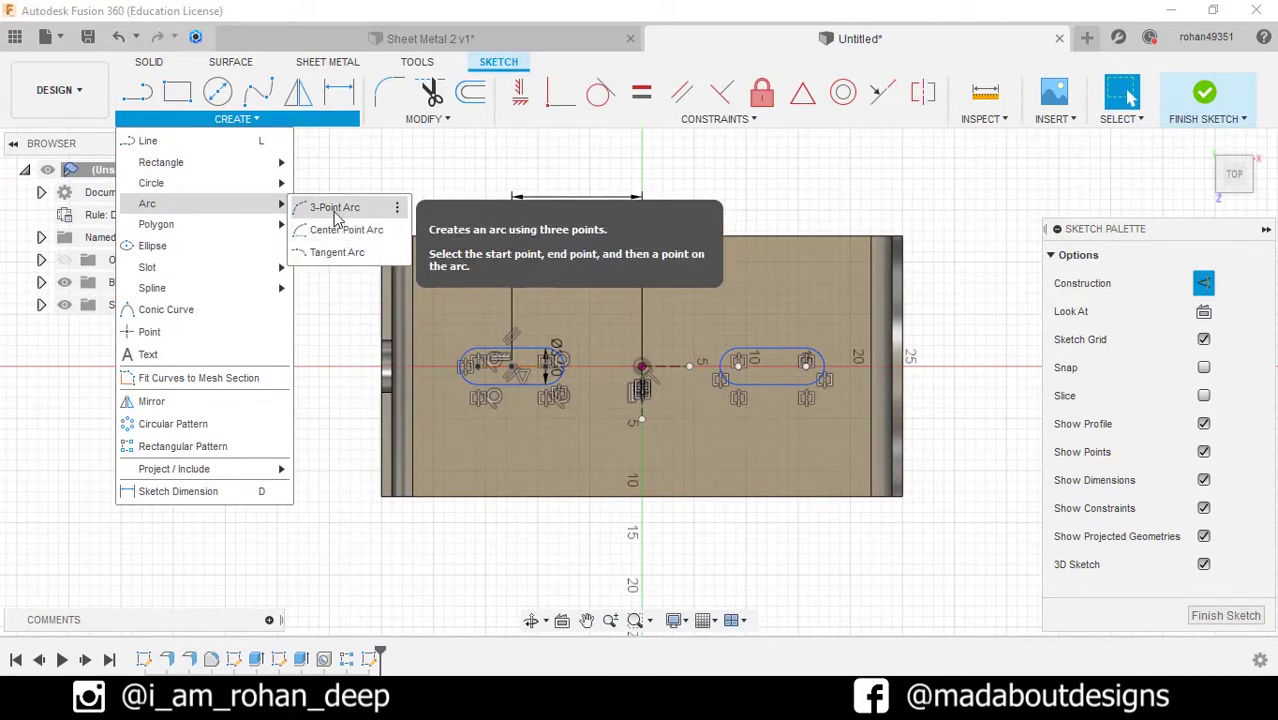
Step: Draw a three-point arc on the plate's bottom edge as regular, non-construction geometry
left_click(334, 208)
left_click(541, 497)
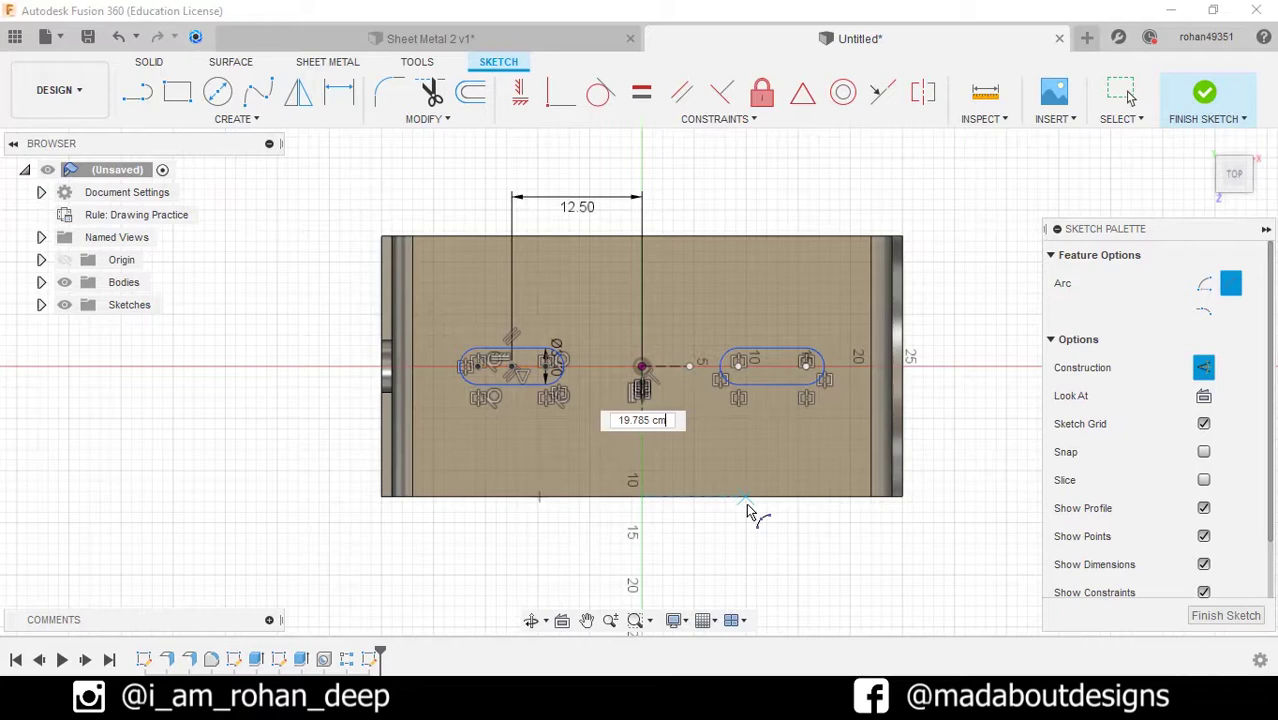
left_click(747, 497)
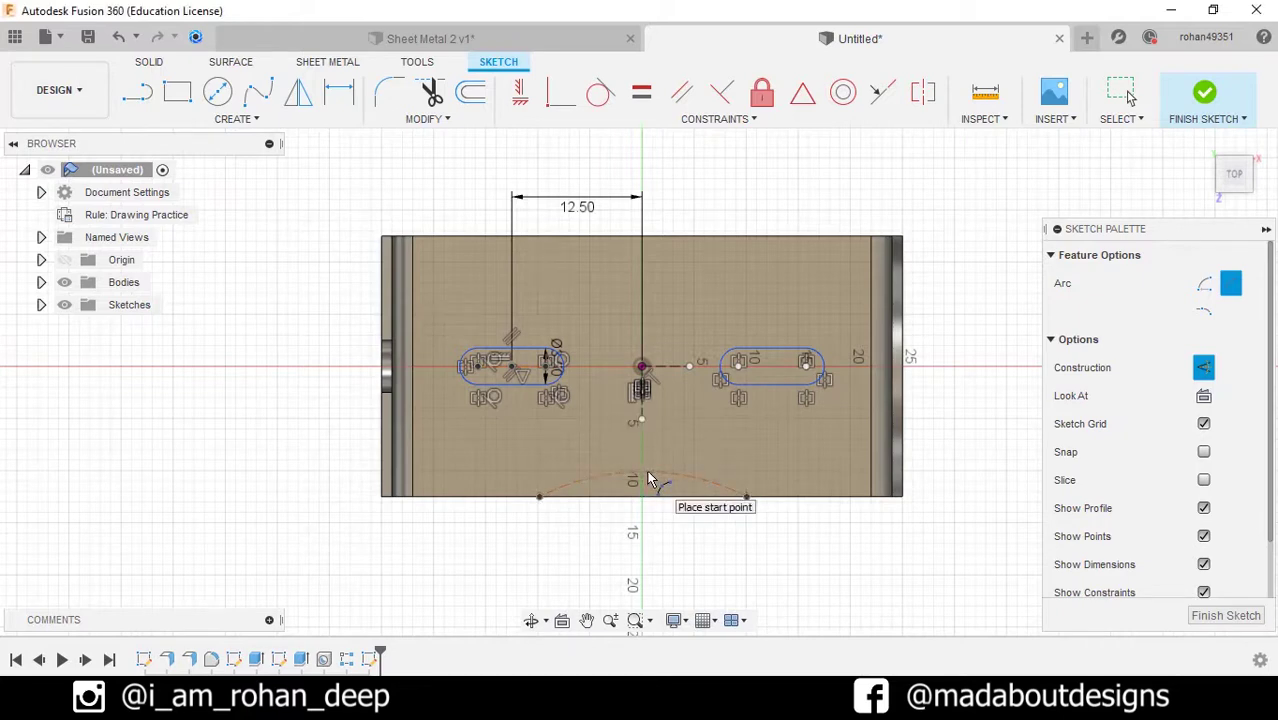
left_click(648, 480)
key("Escape")
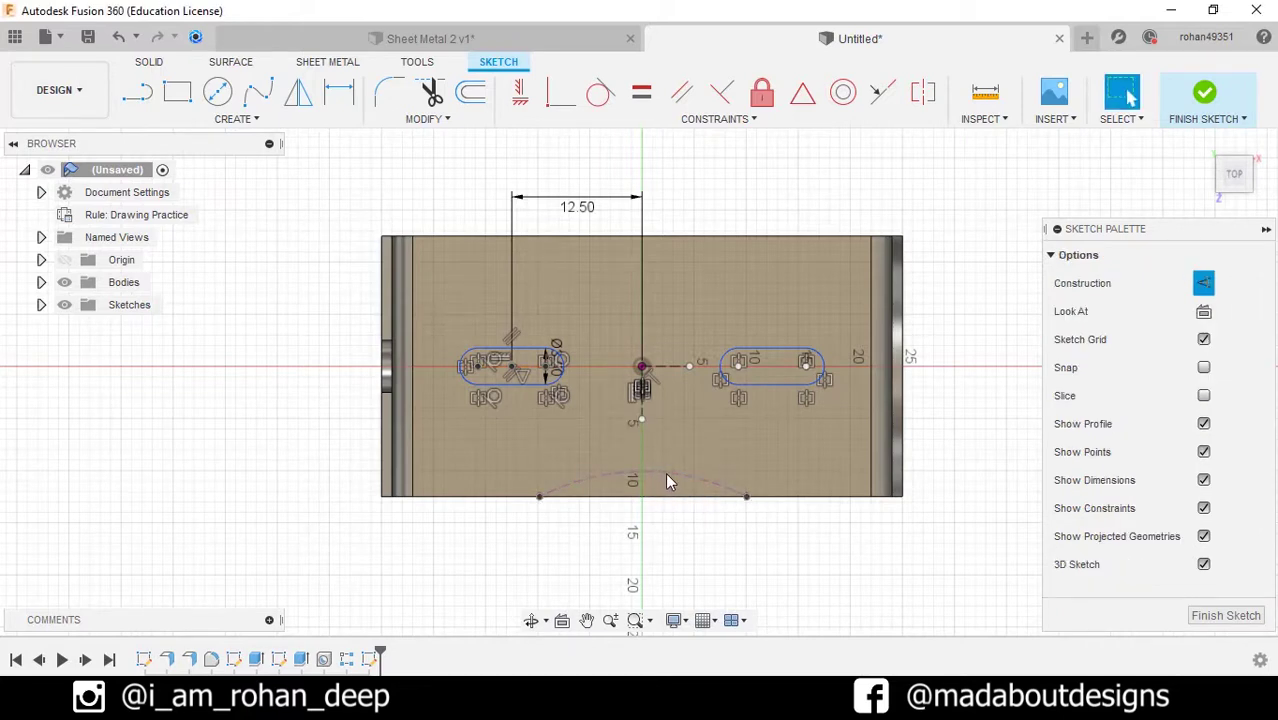
left_click(665, 474)
left_click(1203, 339)
left_click(951, 529)
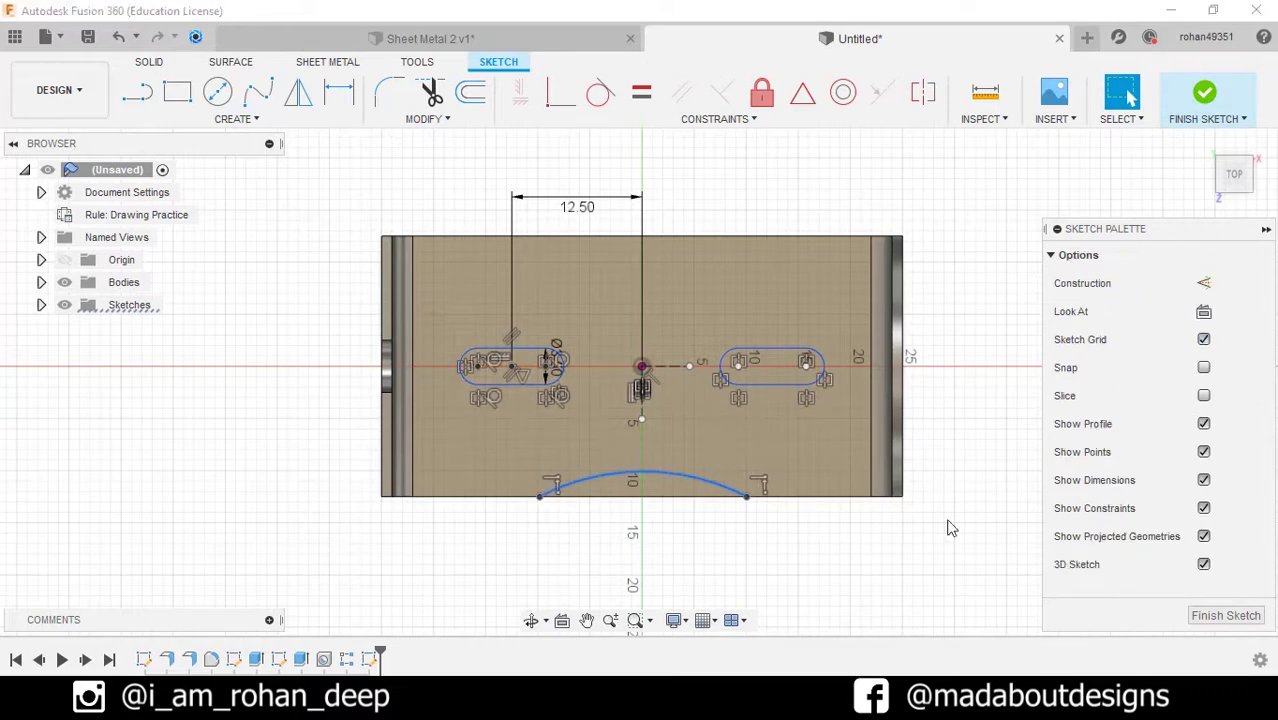
middle_click_drag(767, 571, 761, 546)
Step: Dimension the arc 15 from each bottom corner with radius 10
left_click(339, 92)
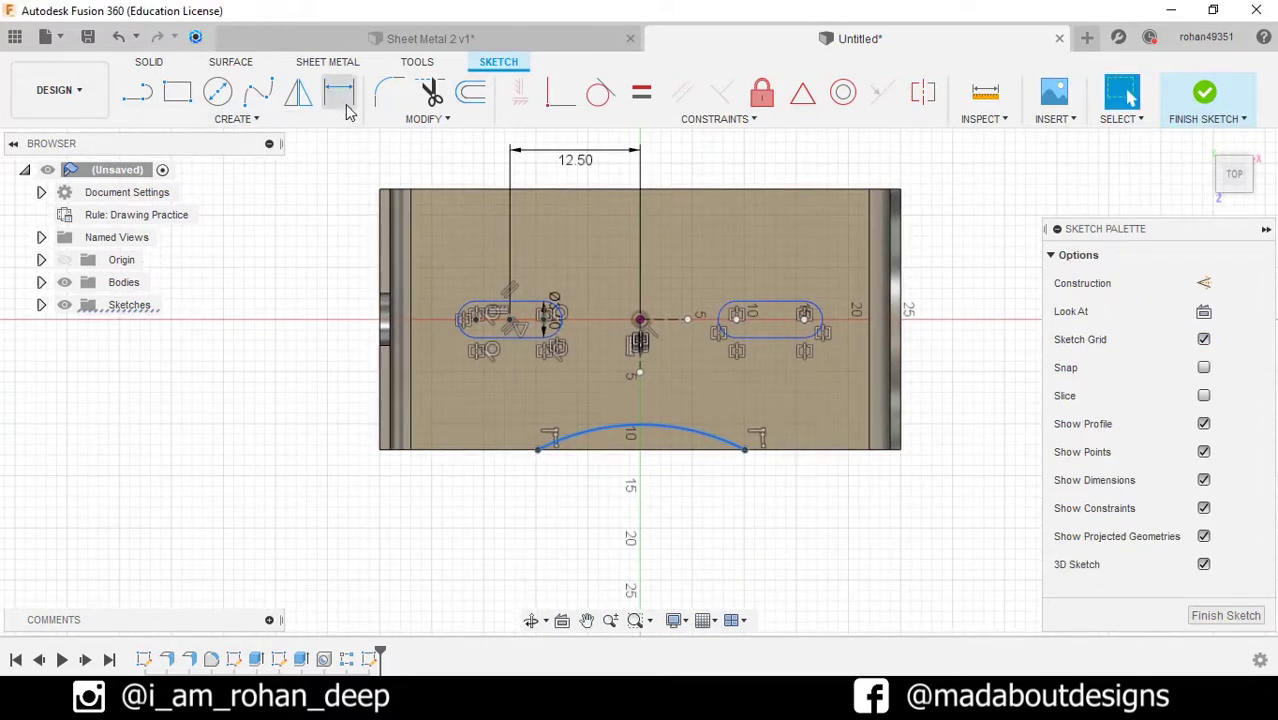
left_click(411, 450)
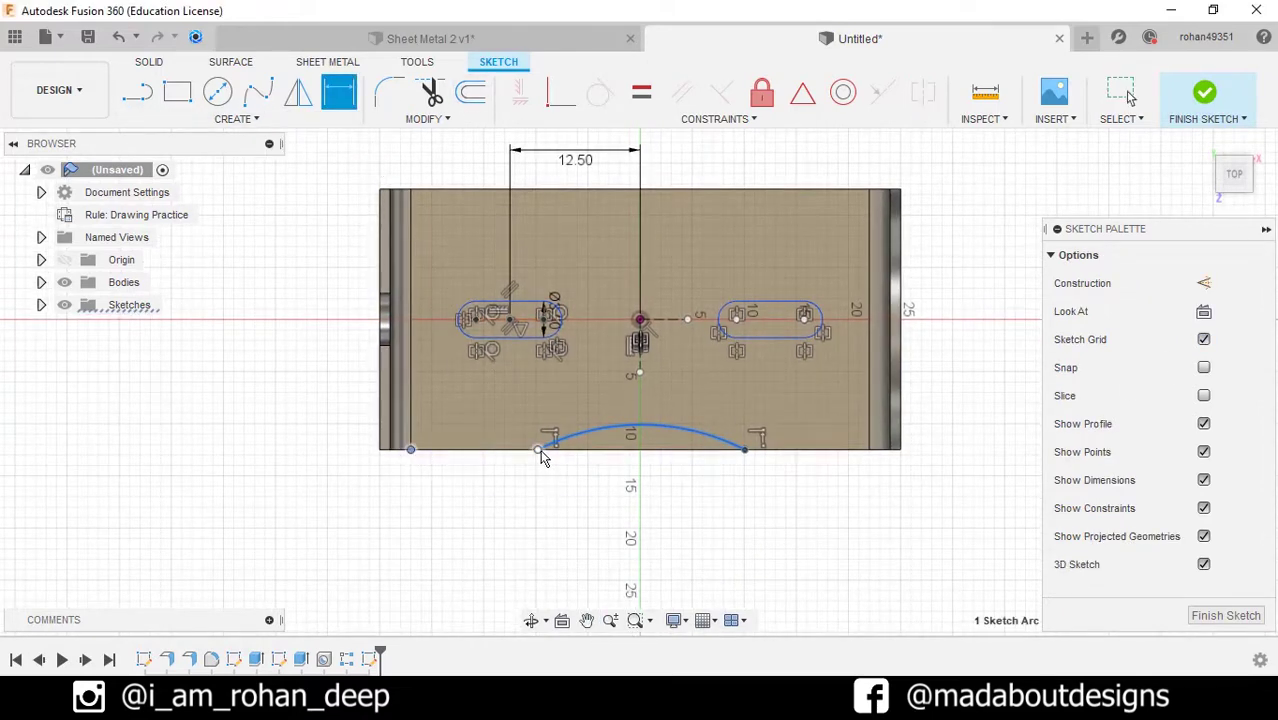
left_click(538, 450)
left_click(485, 522)
type("1")
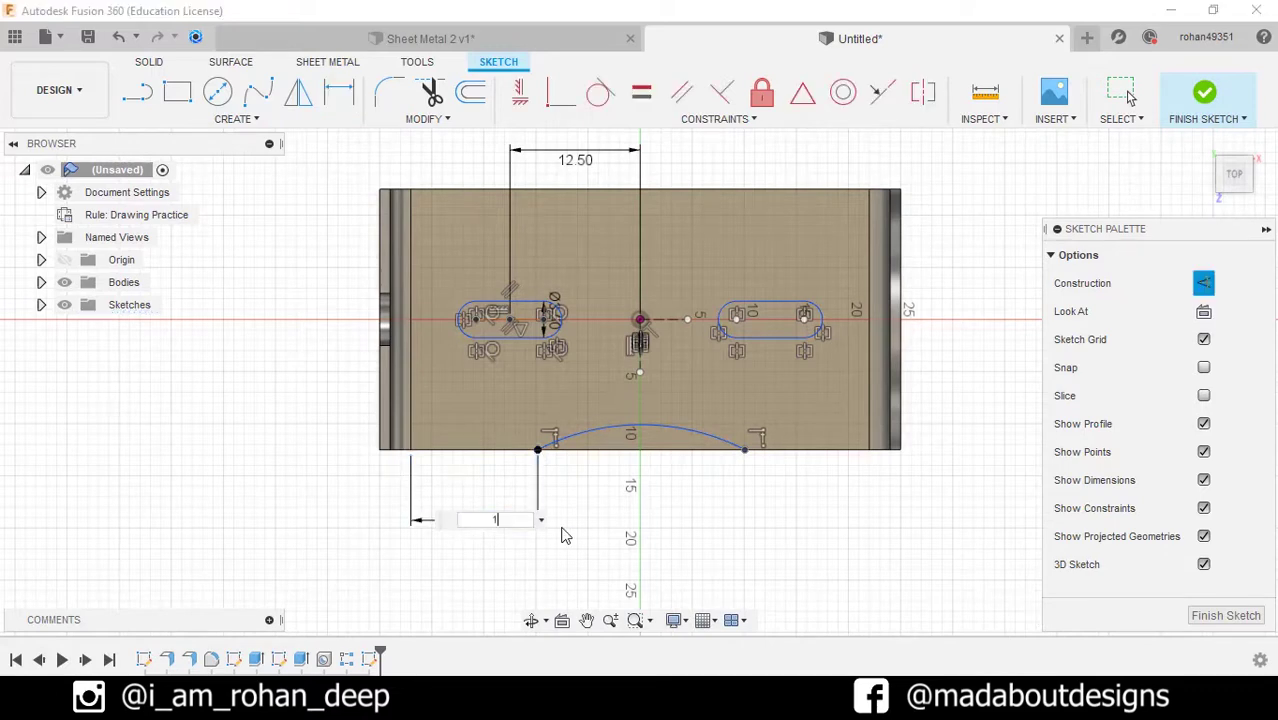
type("5")
key("Return")
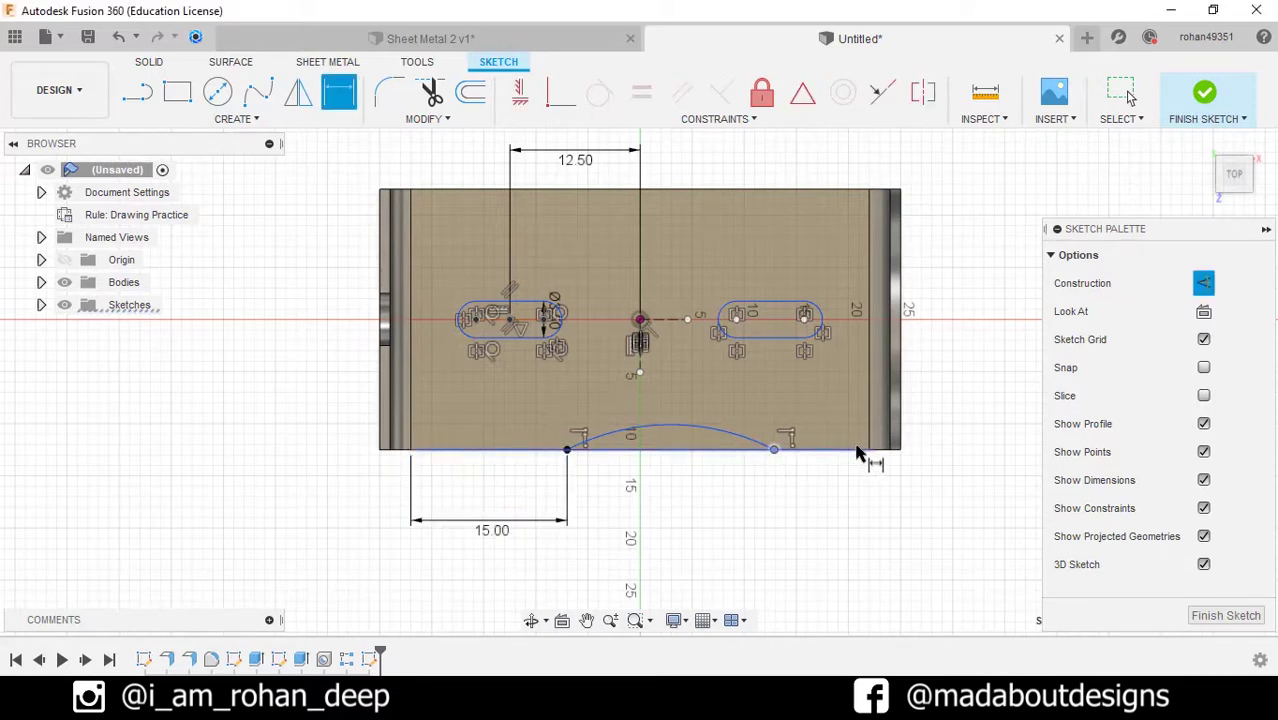
left_click(868, 450)
left_click(836, 525)
type("1")
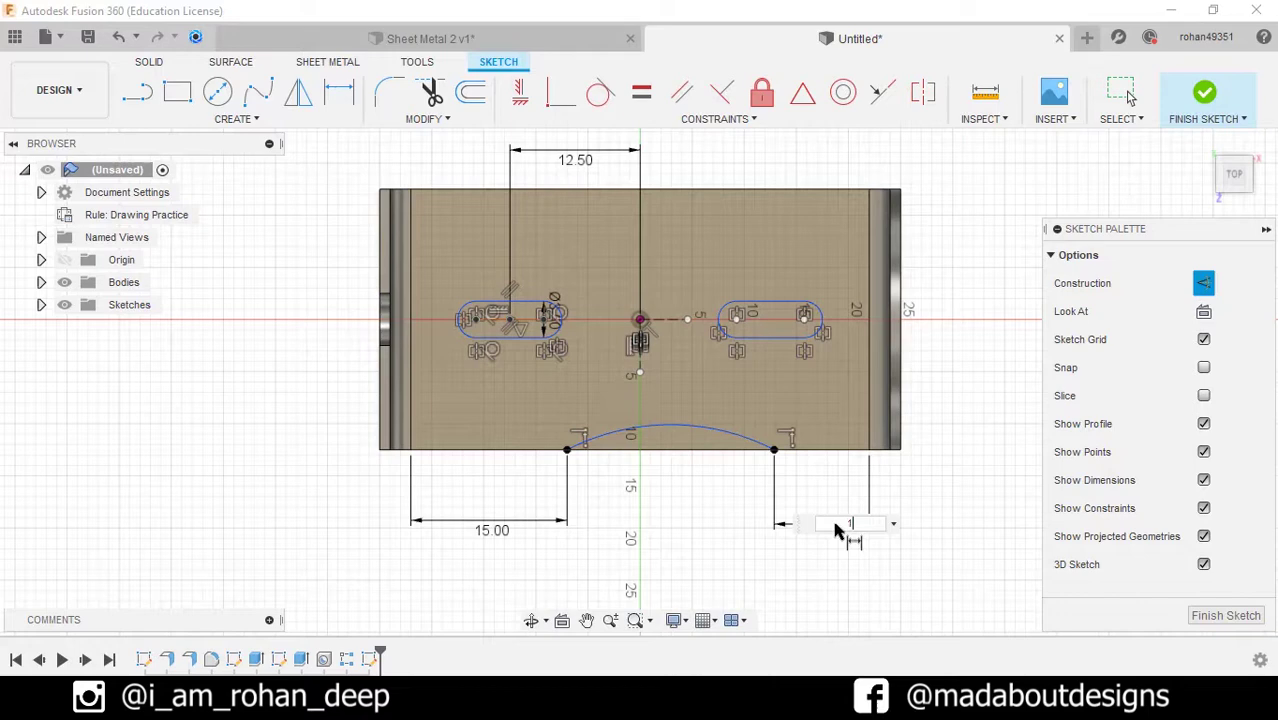
type("5")
key("Return")
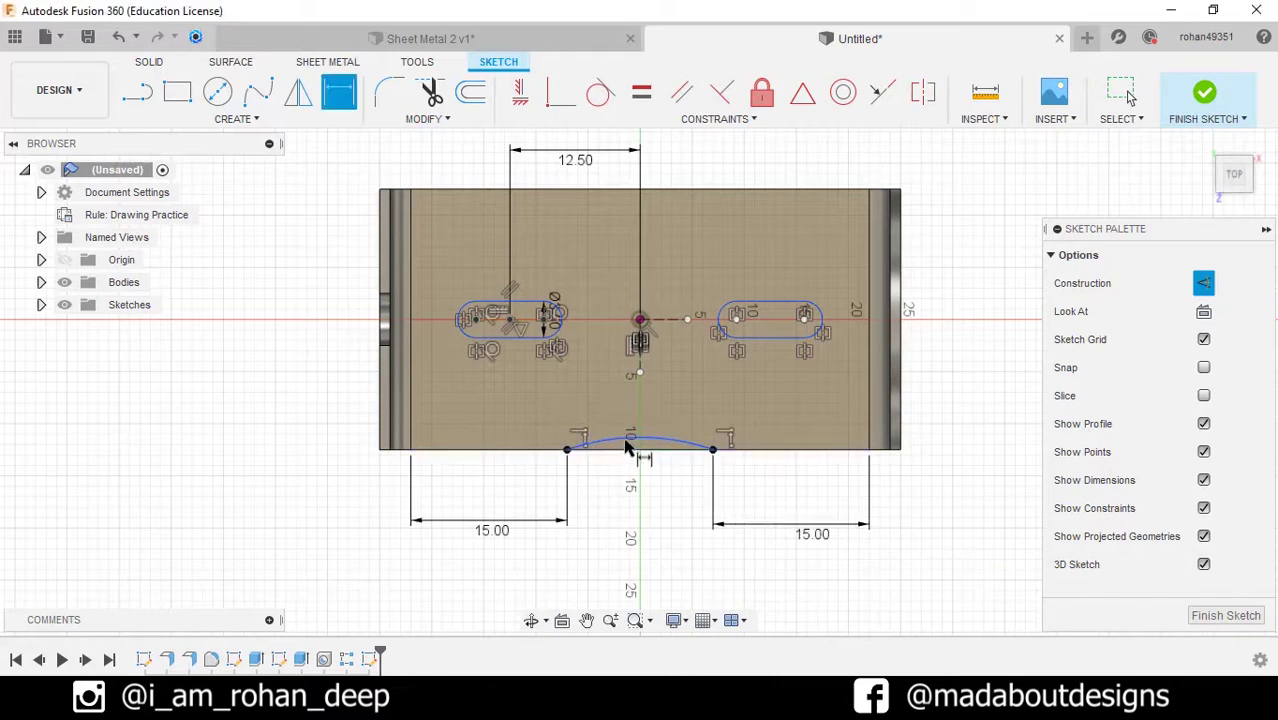
left_click(626, 446)
left_click(641, 523)
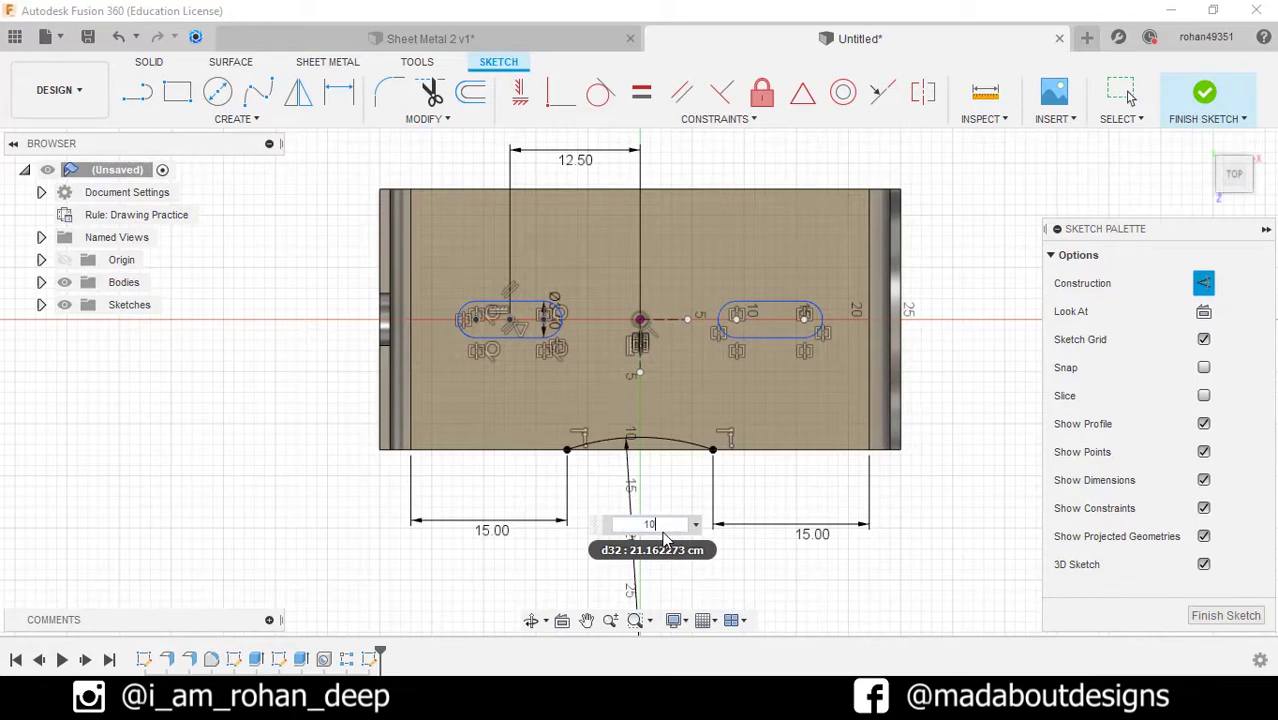
type("10")
key("Return")
Step: Mirror the arc about the horizontal centre line onto the top edge
middle_click_drag(660, 492, 620, 458)
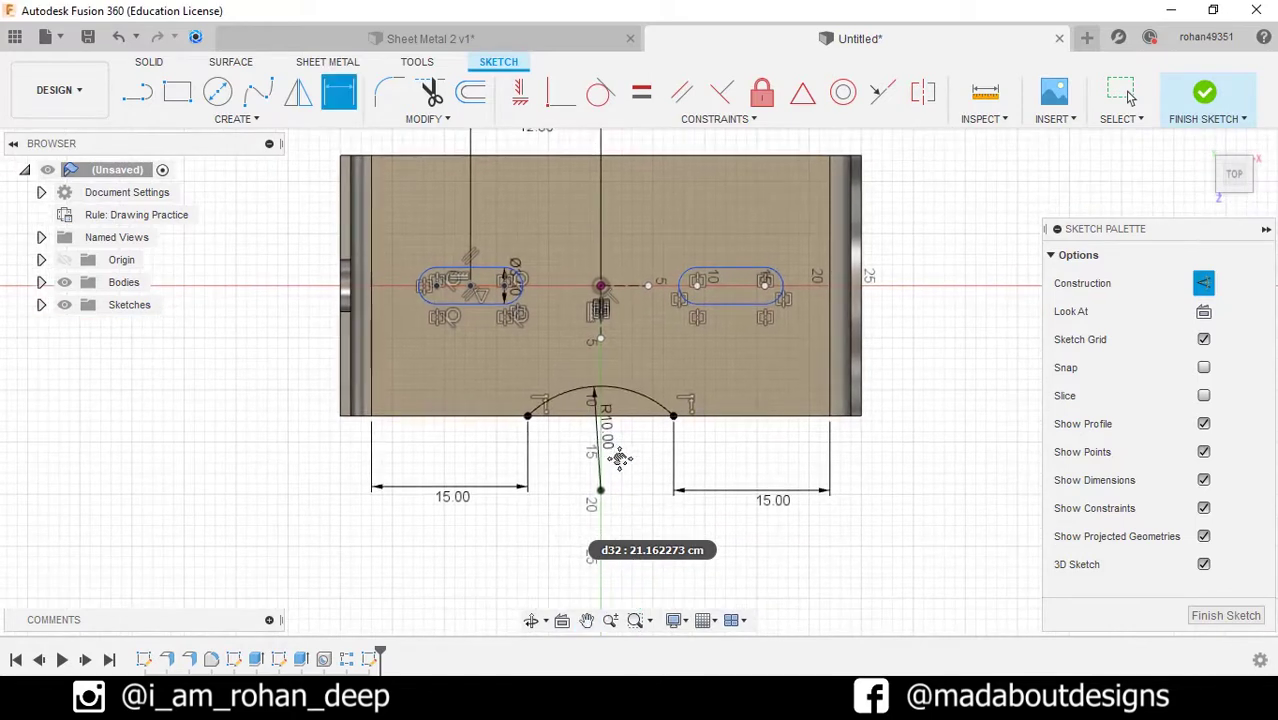
left_click(300, 94)
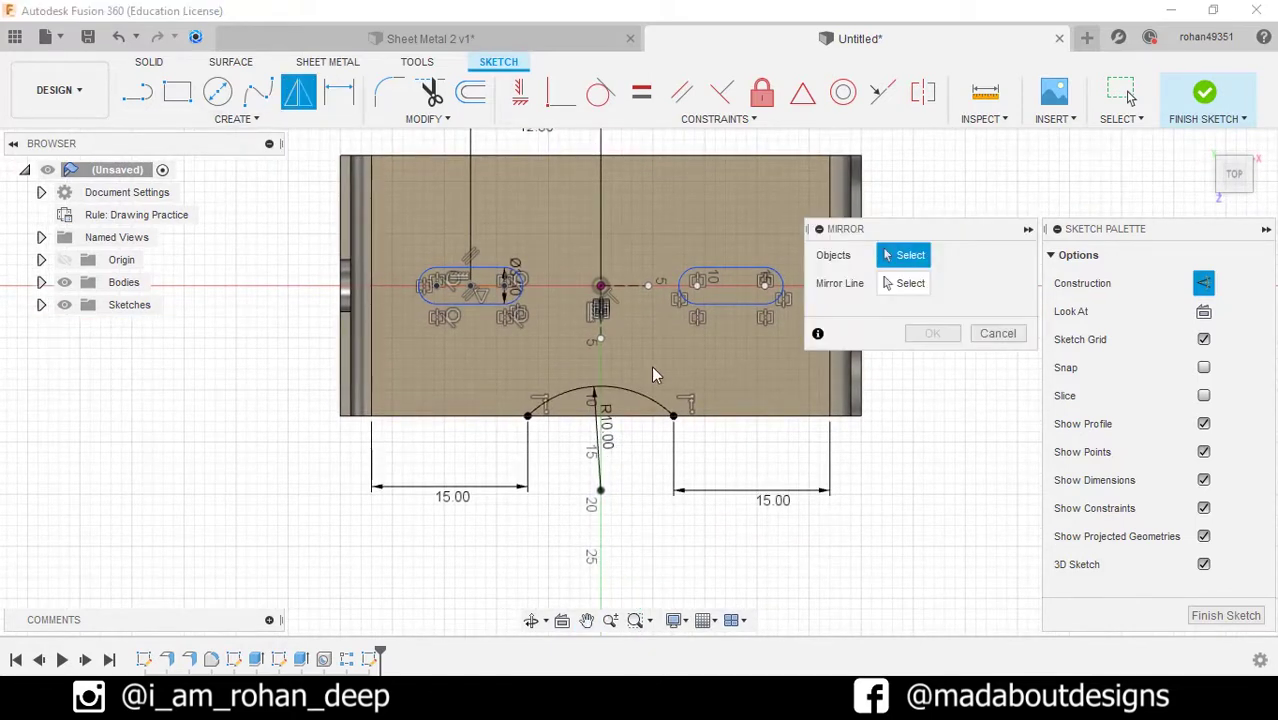
left_click(652, 401)
left_click(907, 284)
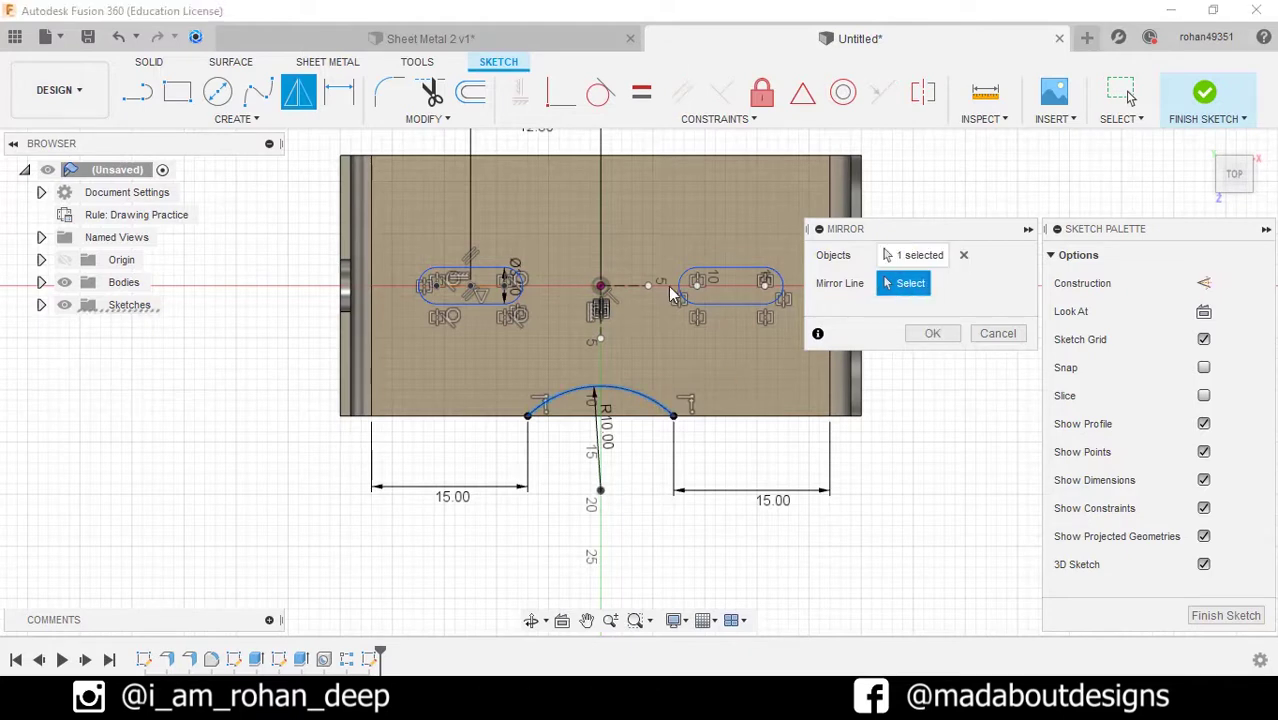
left_click(640, 290)
scroll(660, 336, "down", 2)
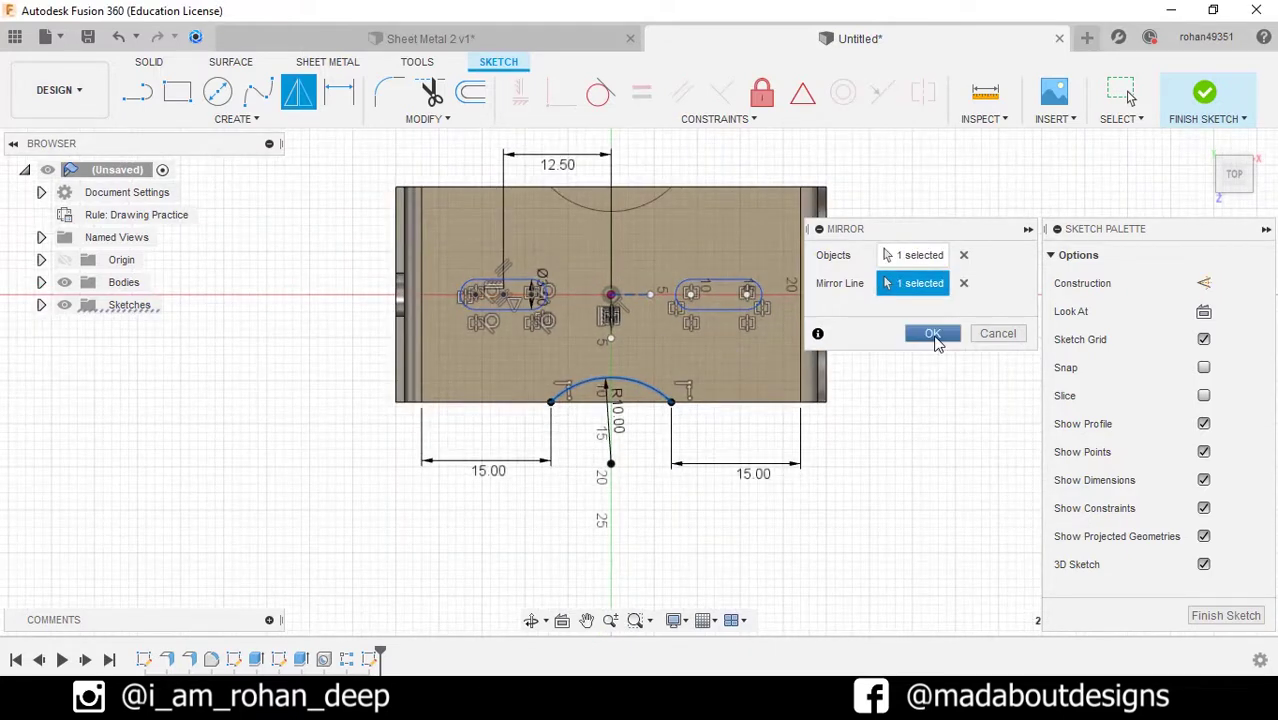
left_click(932, 334)
scroll(930, 340, "down", 1)
mouse_move(930, 340)
middle_mouse_down("shift")
mouse_move(855, 404)
mouse_move(936, 348)
middle_mouse_up("shift")
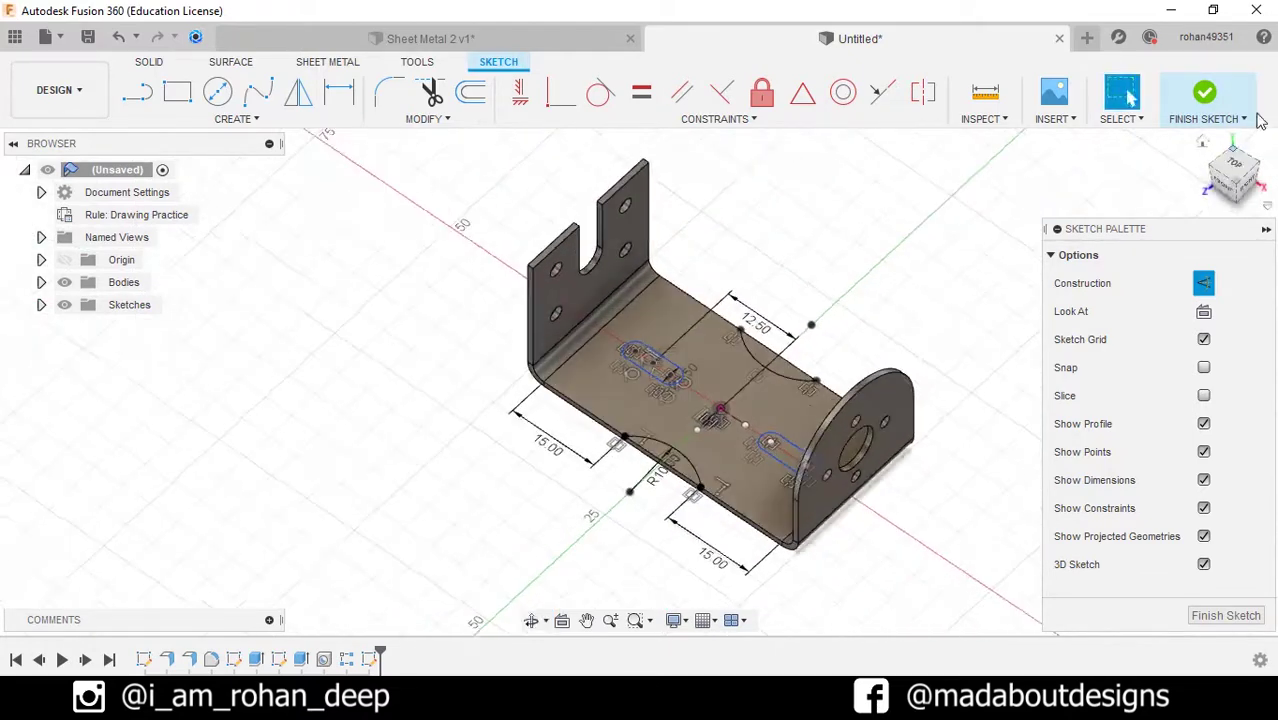
Step: Extrude both slot and both arc-notch profiles -5 cm as a cut through the base plate
left_click(1203, 98)
scroll(713, 211, "up", 2)
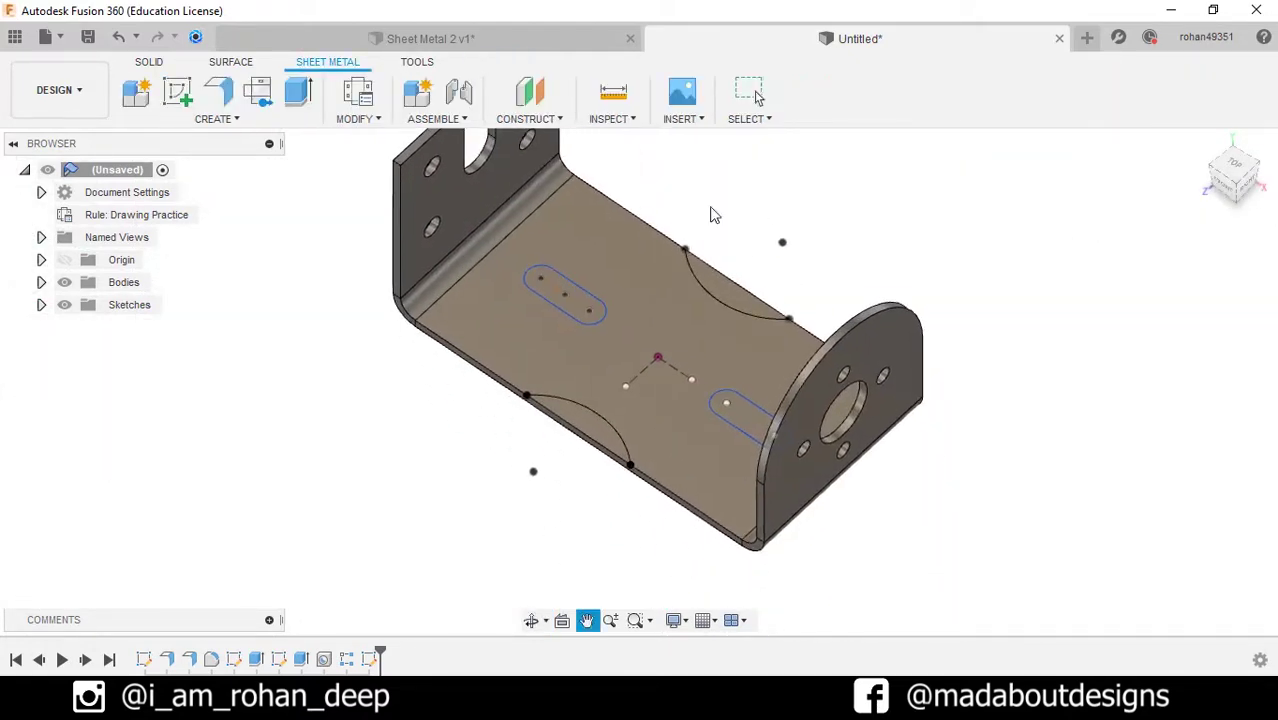
left_click(298, 92)
left_click(578, 428)
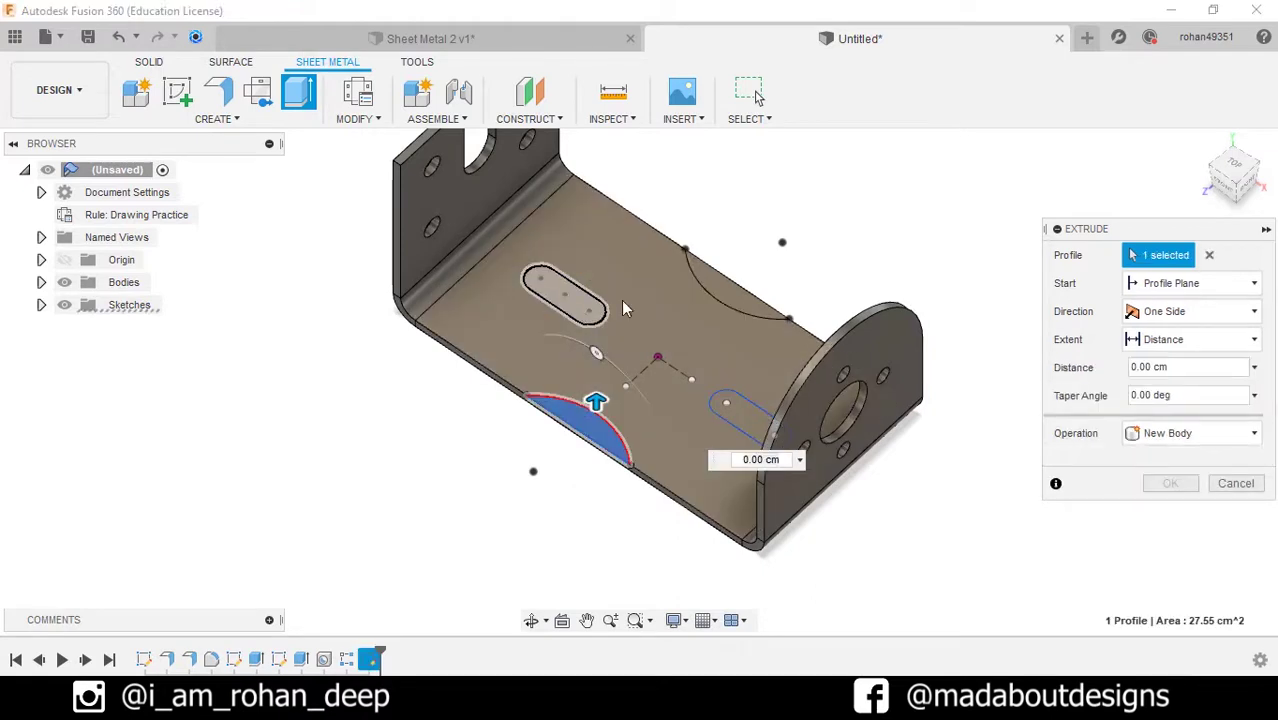
left_click(563, 298)
left_click(720, 290)
left_click(747, 409)
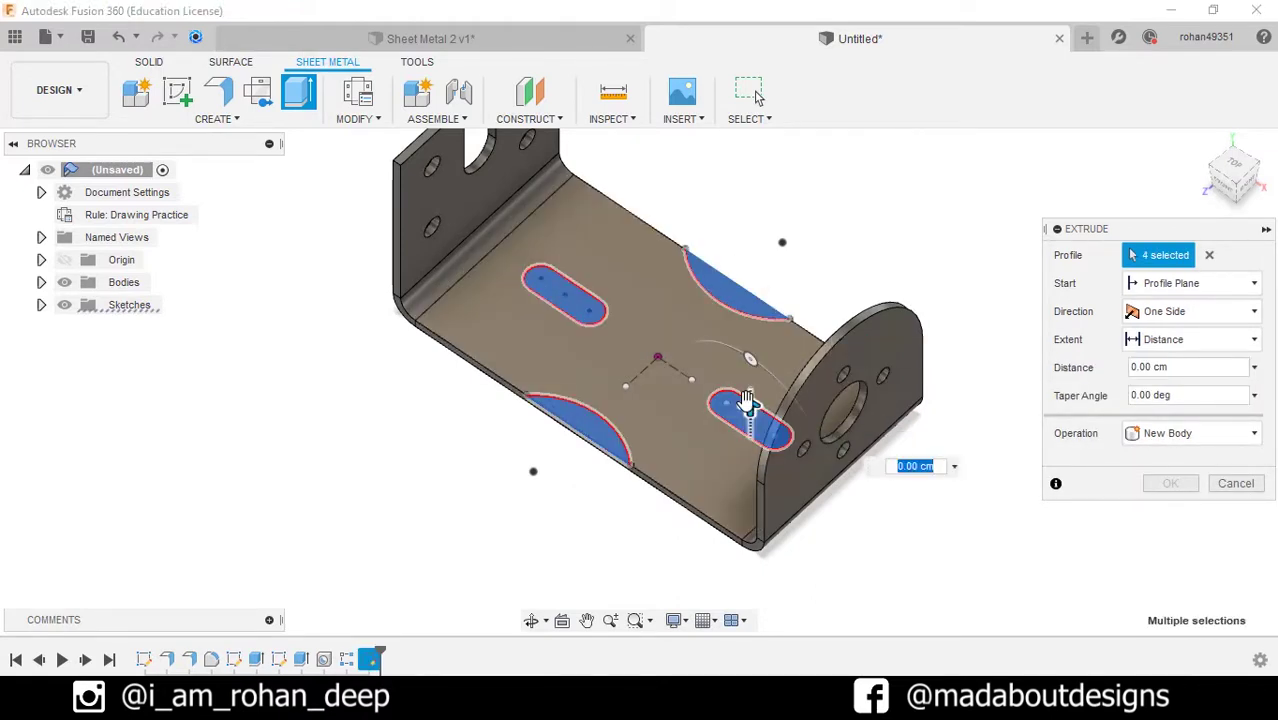
type("-5")
key("Tab")
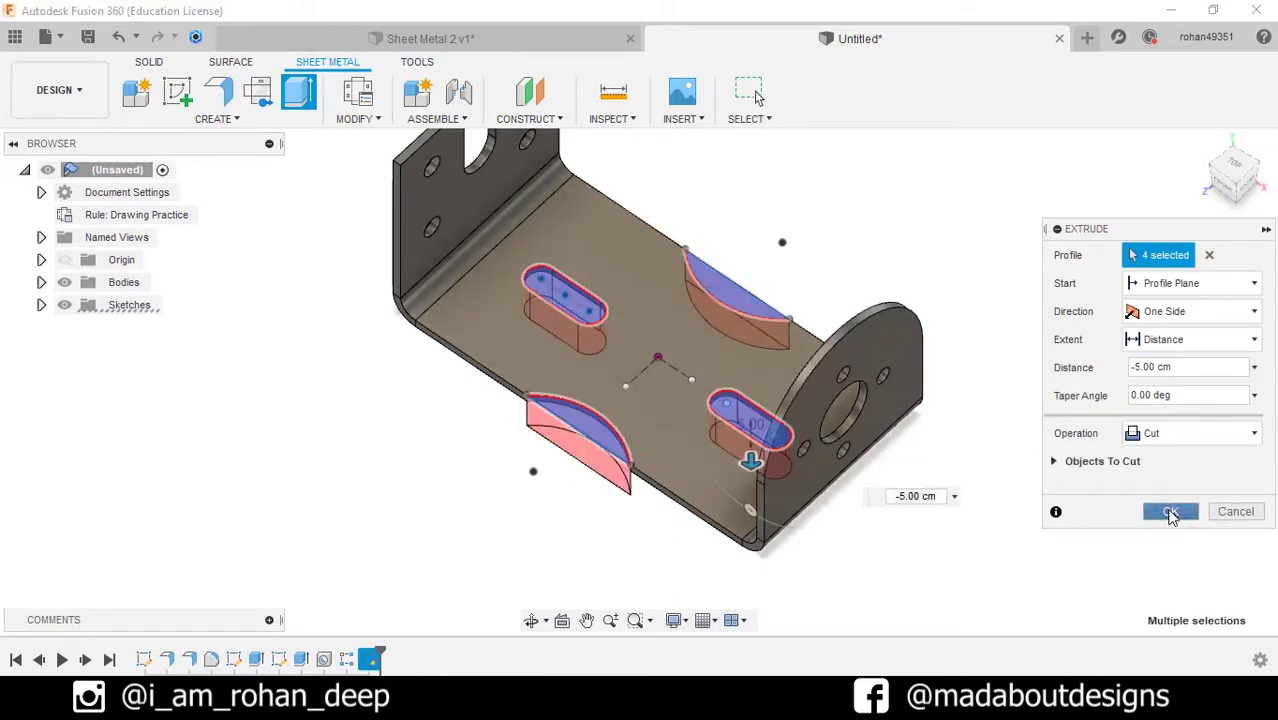
left_click(1172, 513)
middle_click_drag(1076, 516, 1265, 497, "shift")
middle_click_drag(881, 522, 1032, 515, "shift")
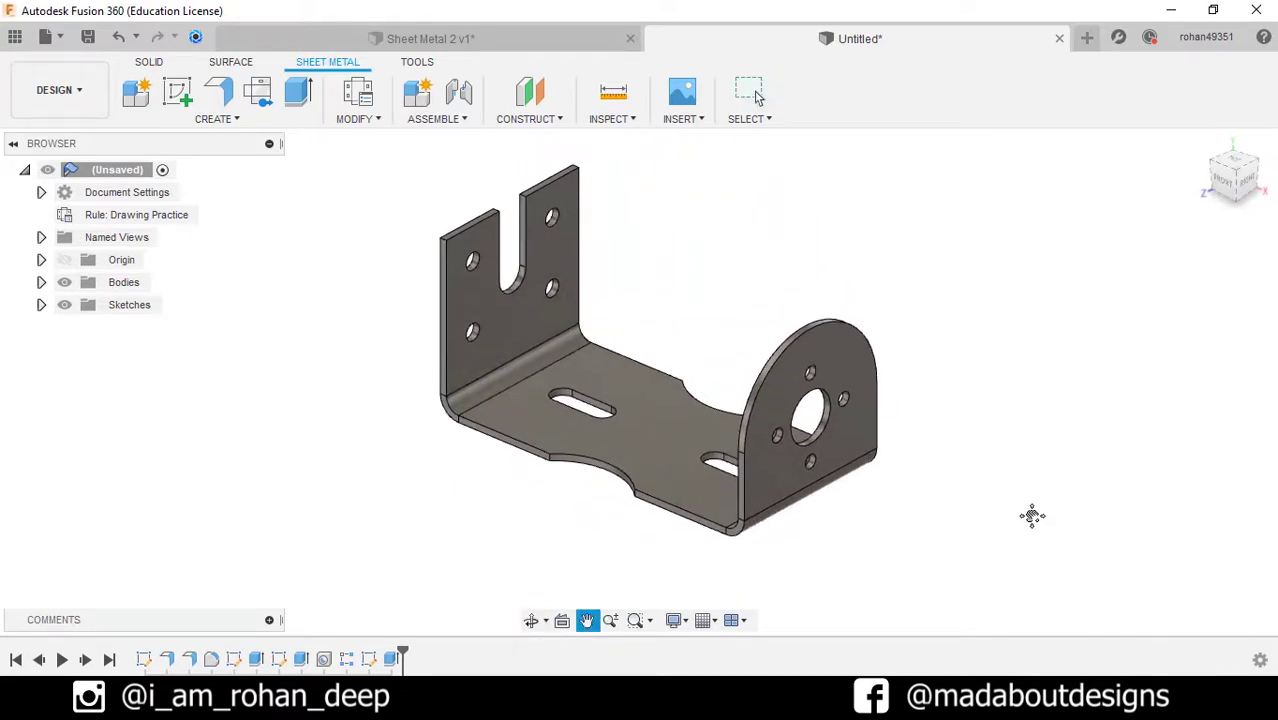